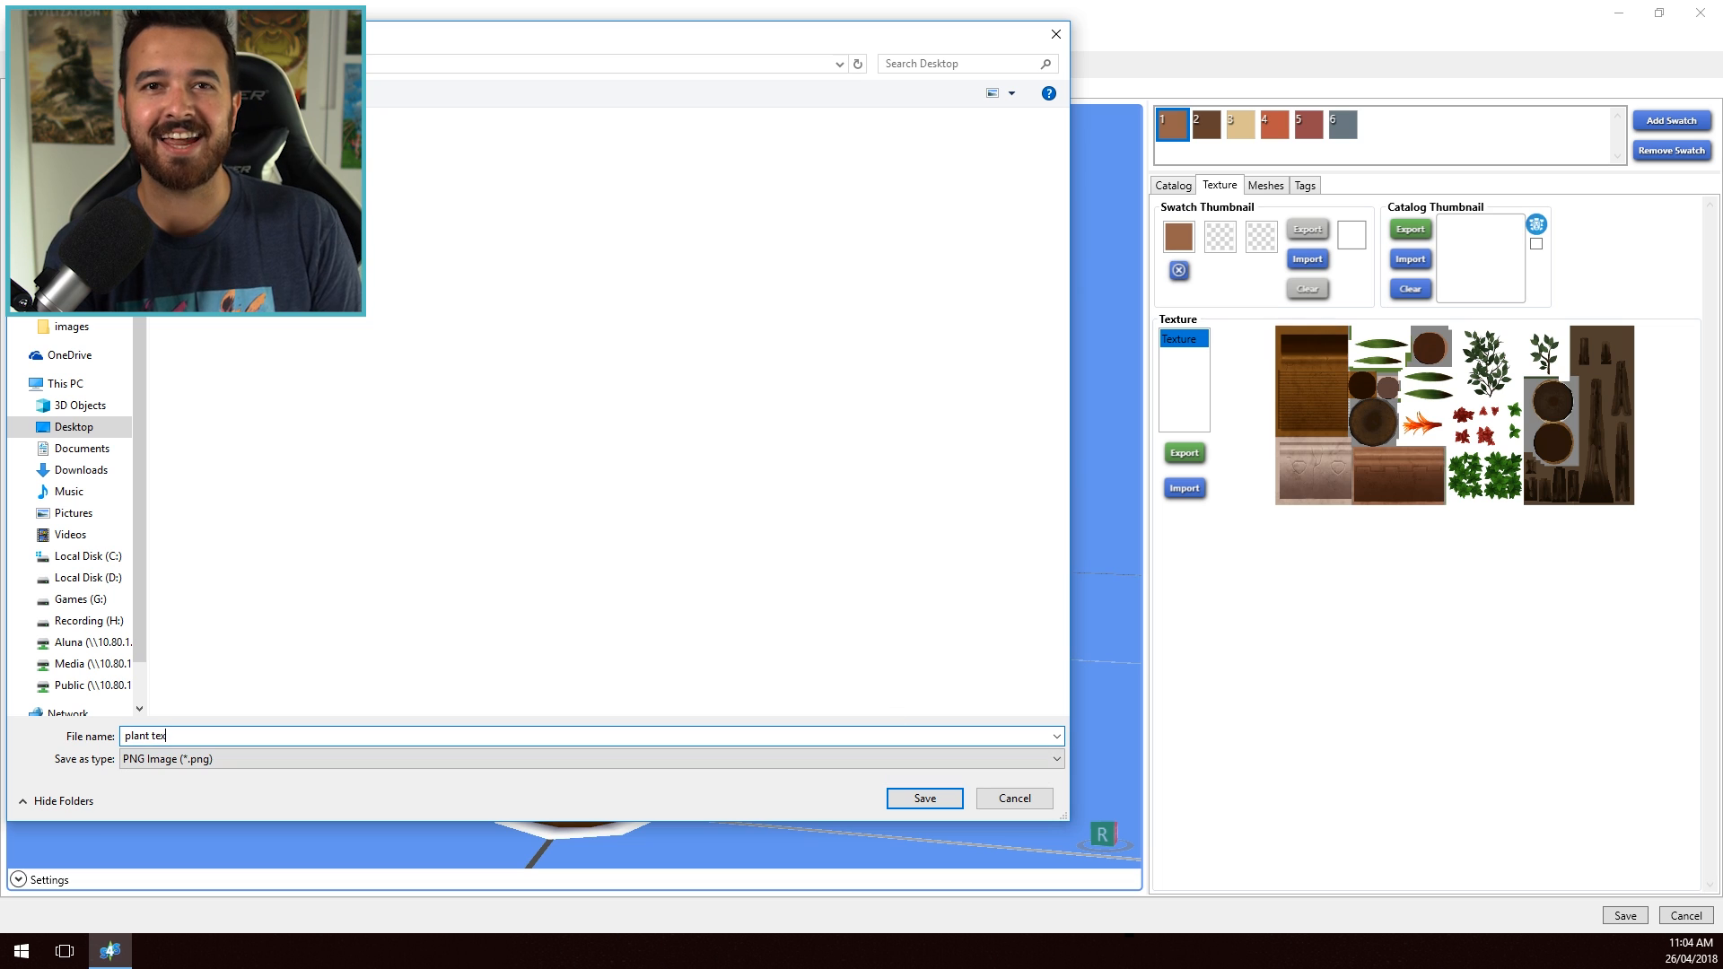
- Export the plant's texture to the Desktop as the PNG image "plant texture" and open it in Photoshop
key(Return)
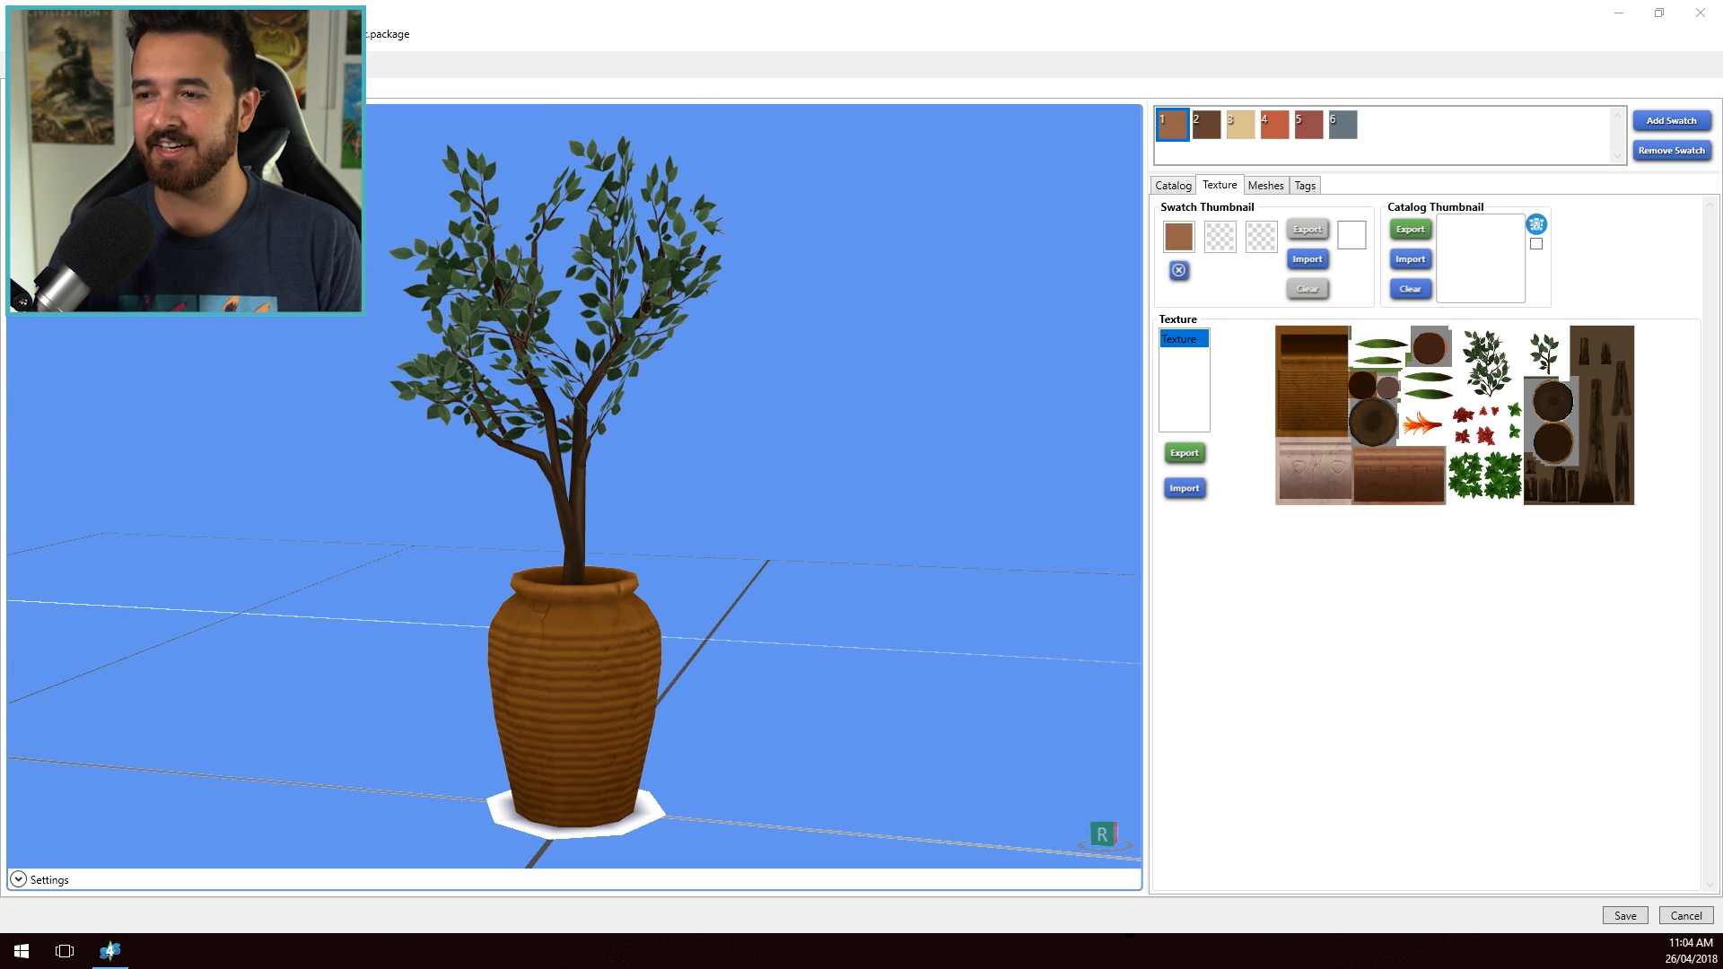
drag(1400, 2, 1483, 46)
double_click(1483, 47)
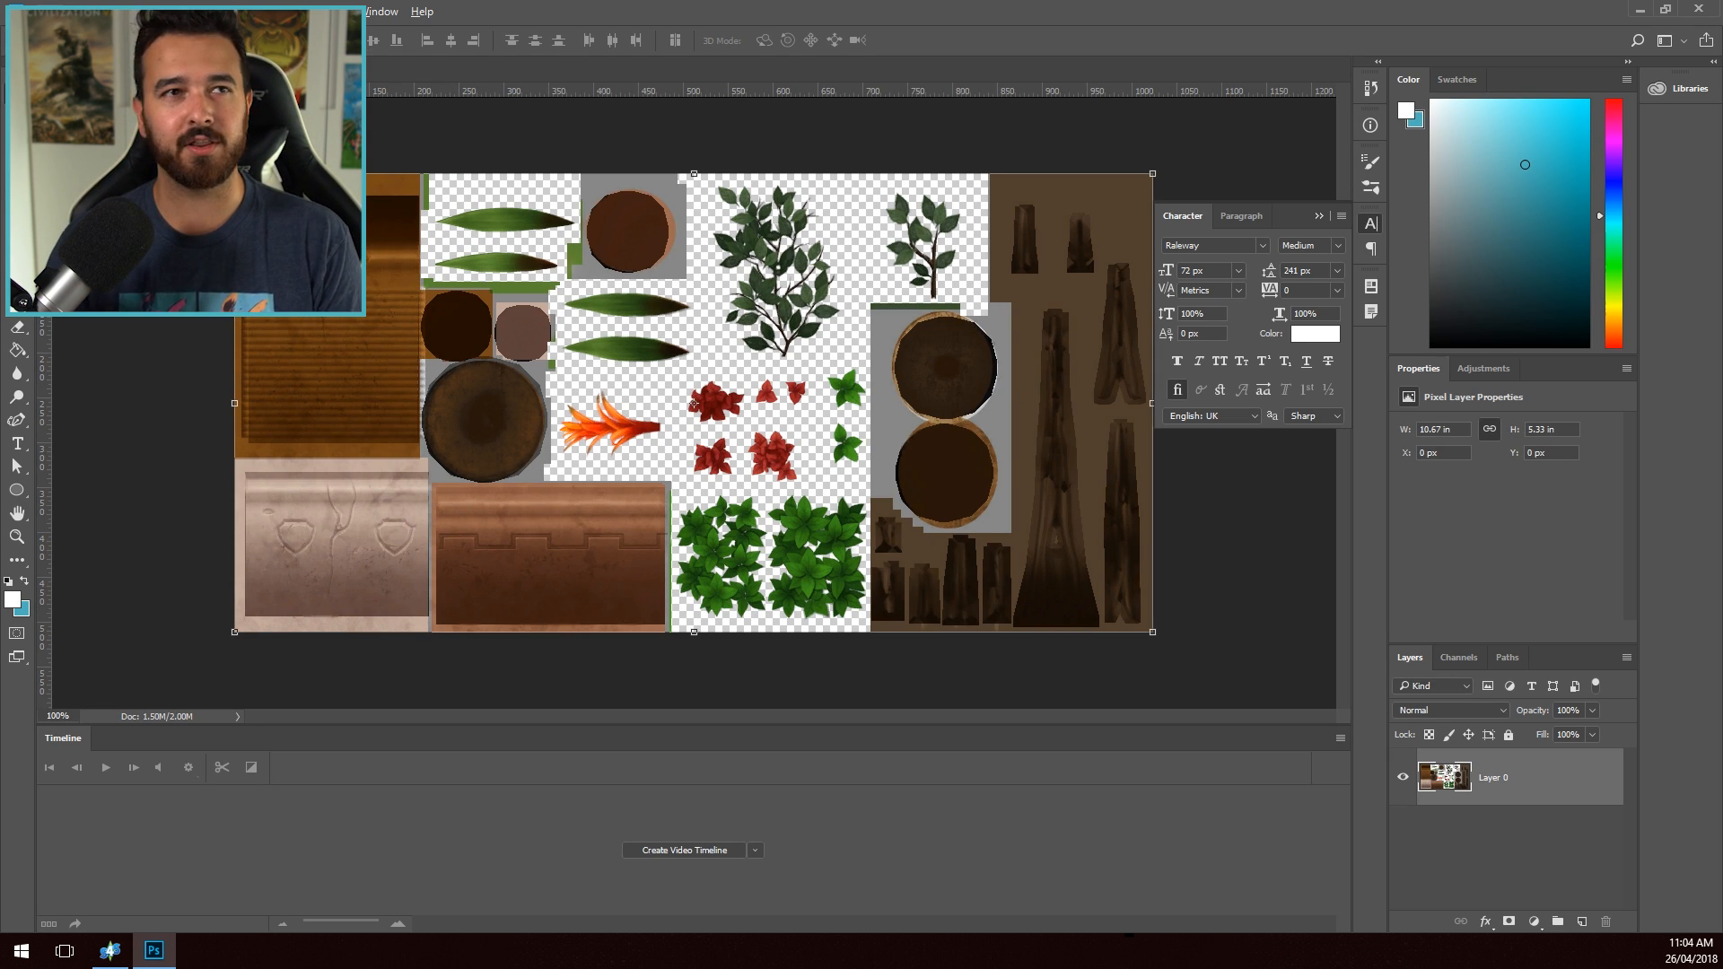
- Compare the exported texture in Photoshop with the potted plant's 3D preview in Sims 4 Studio, examining the pot from several sides
click(121, 950)
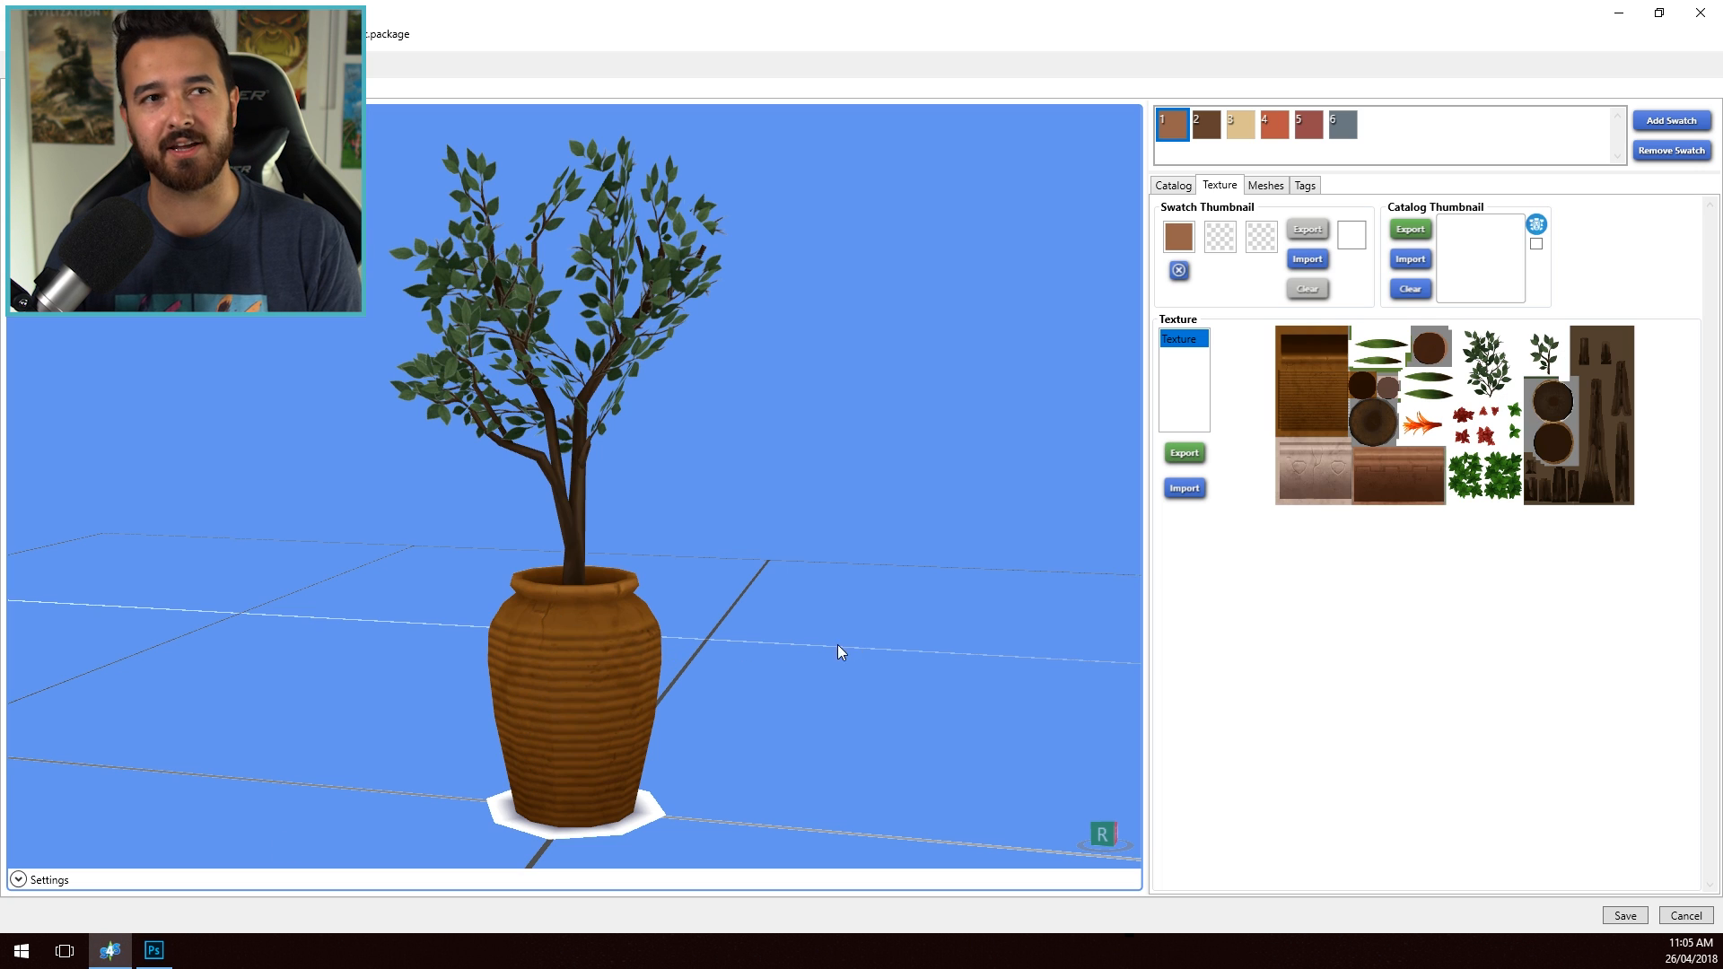
drag(837, 644, 637, 654)
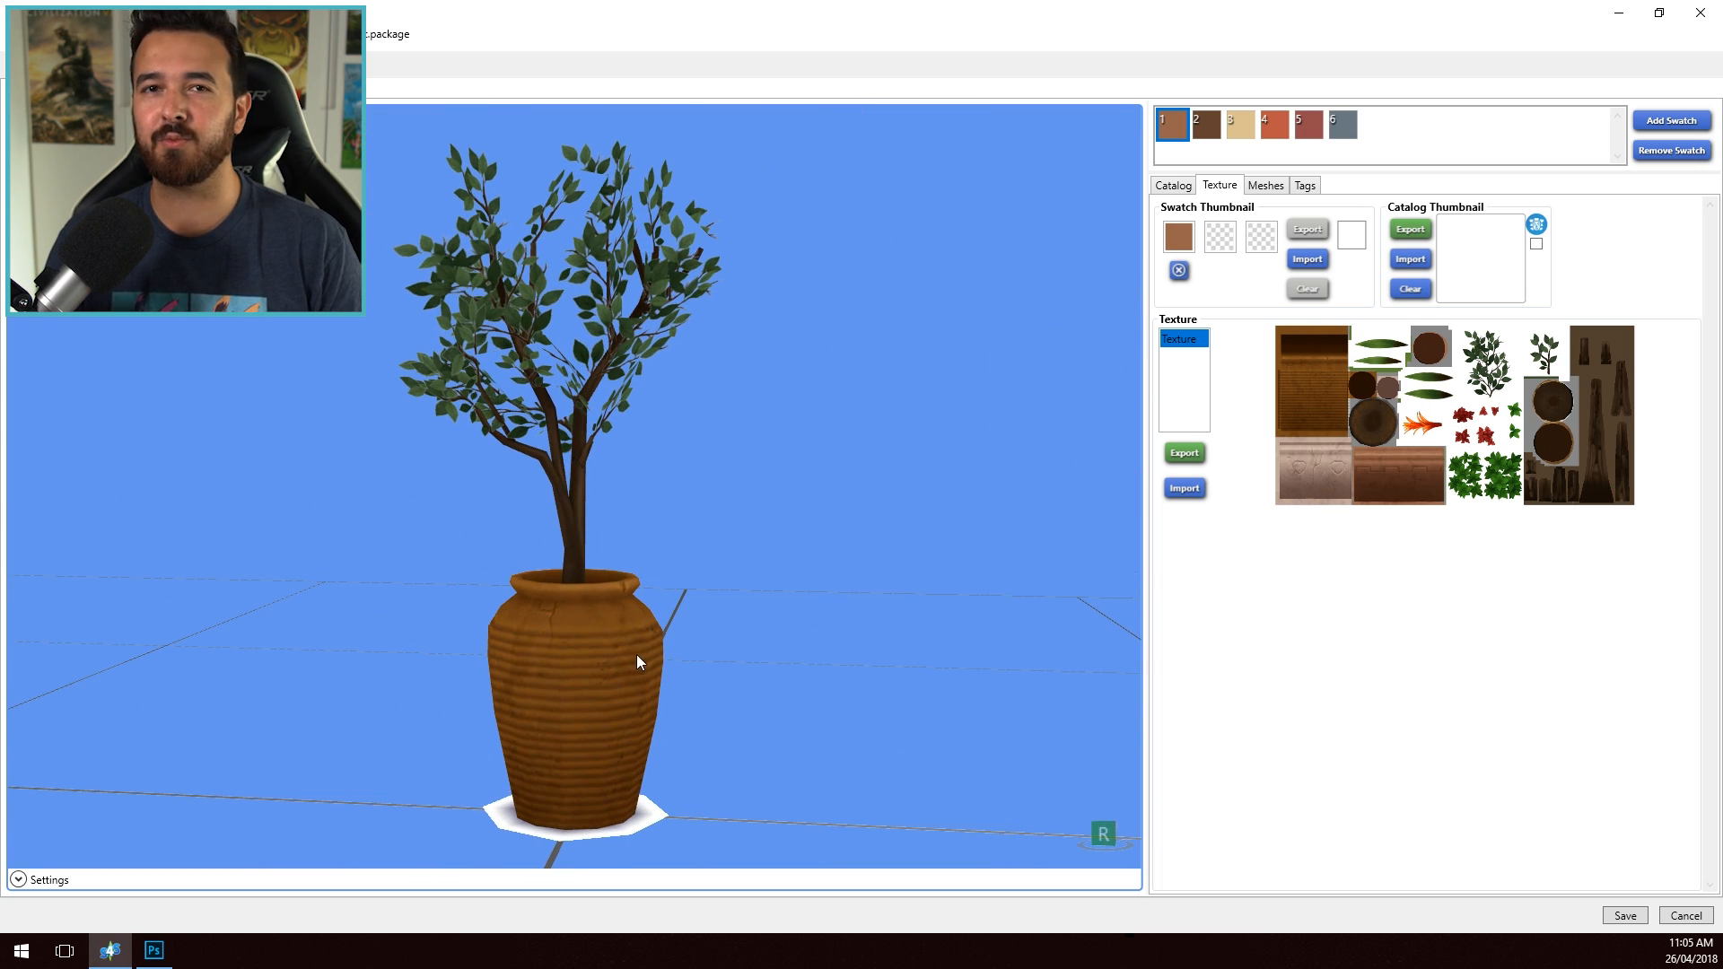
click(162, 950)
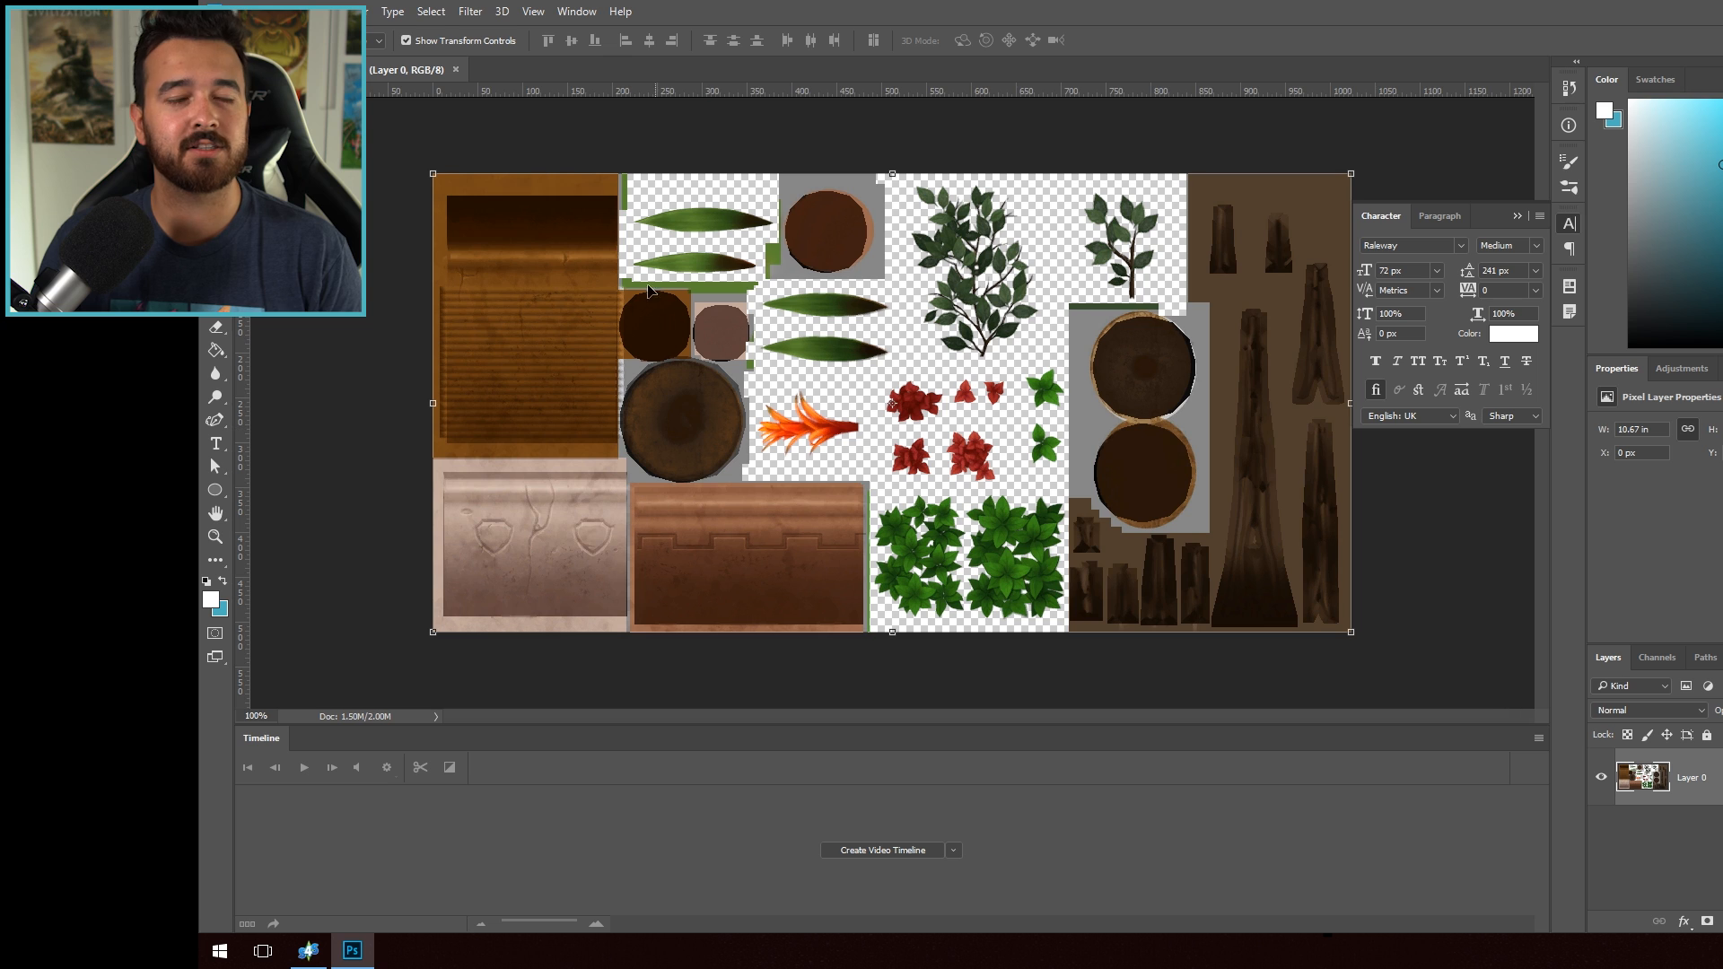
click(308, 950)
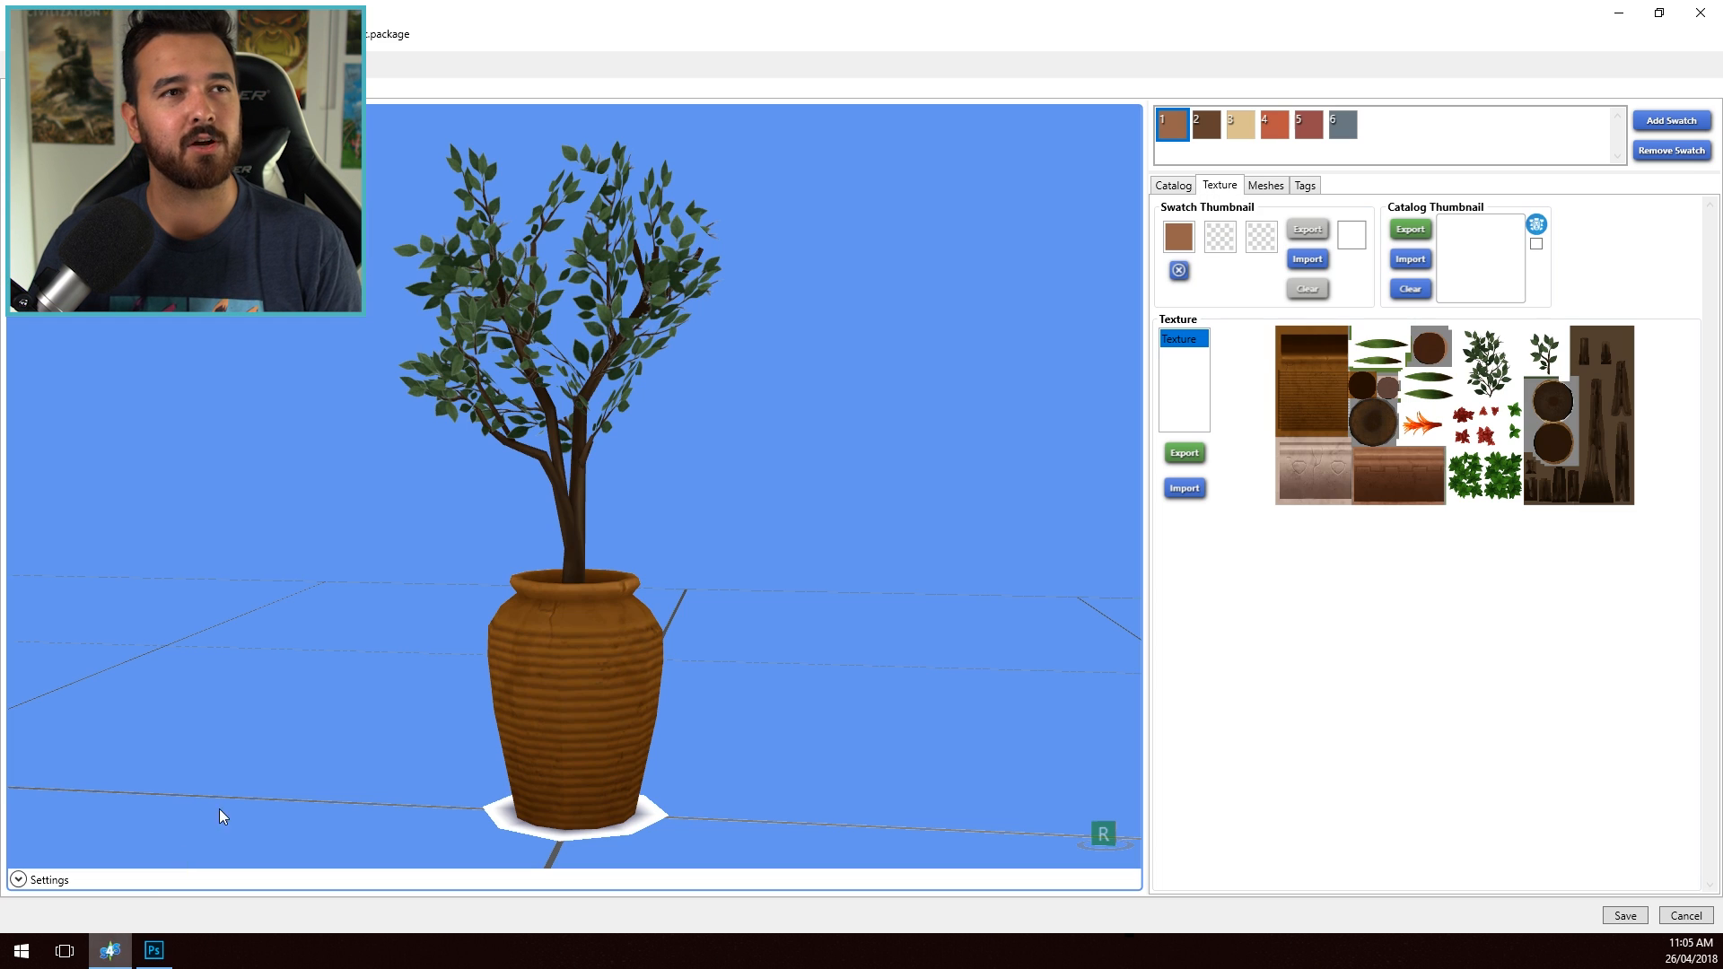
drag(219, 811, 159, 671)
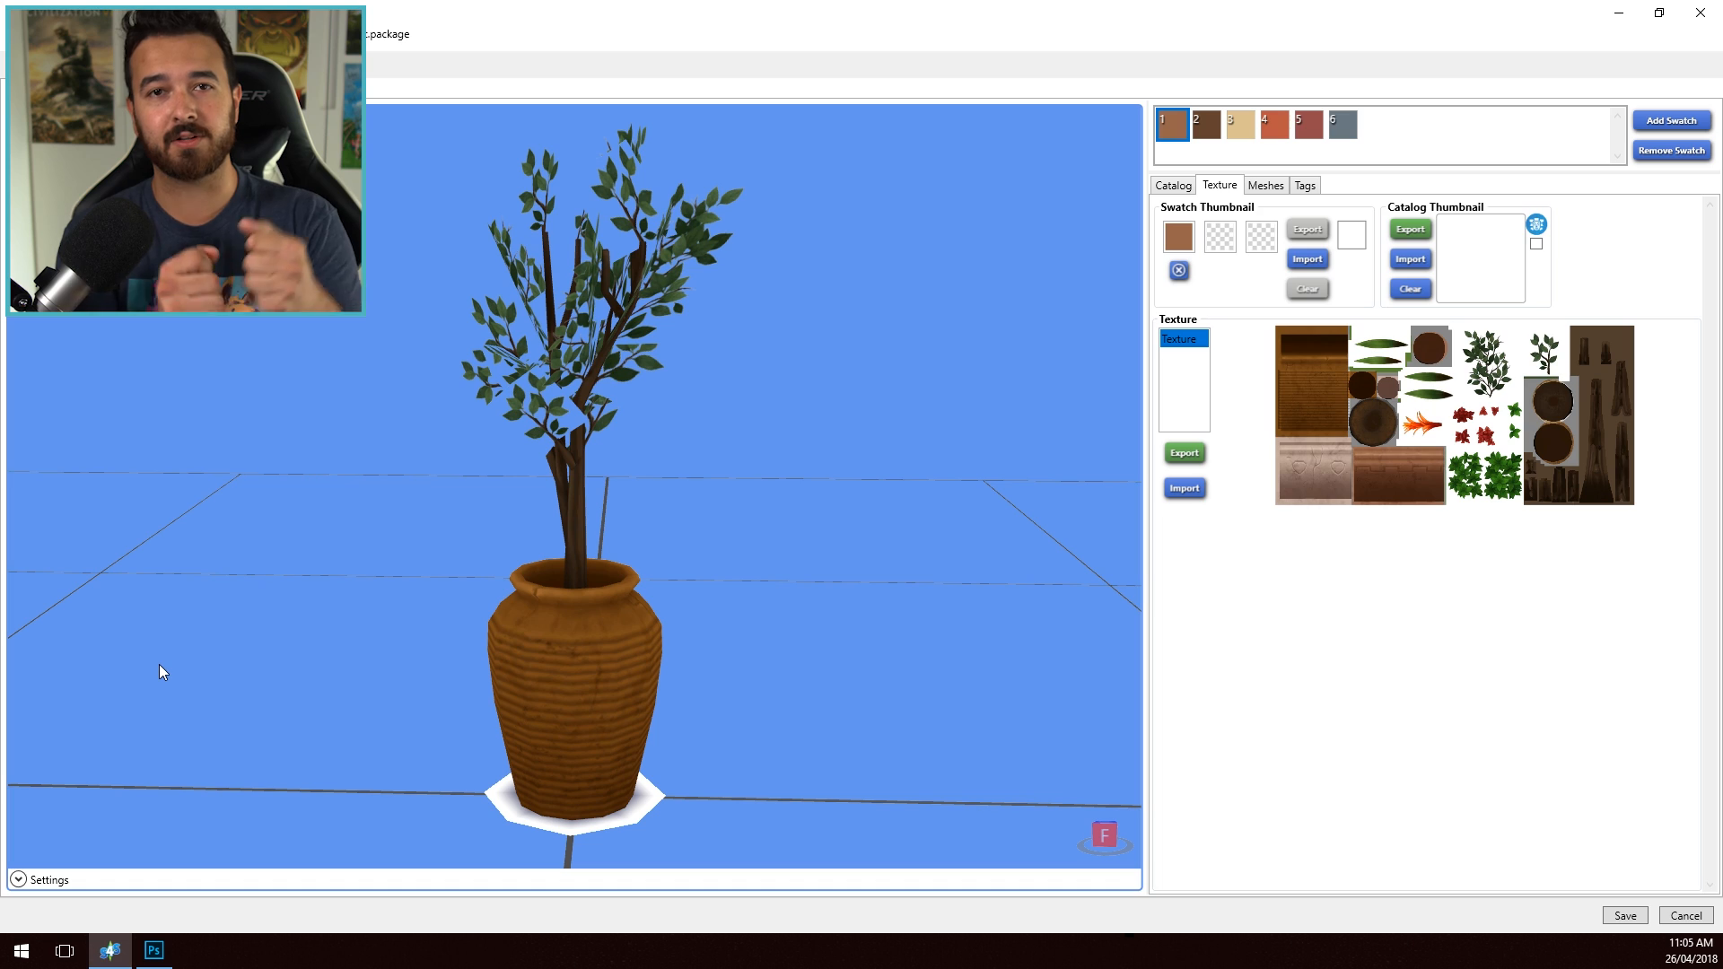
drag(180, 528, 534, 700)
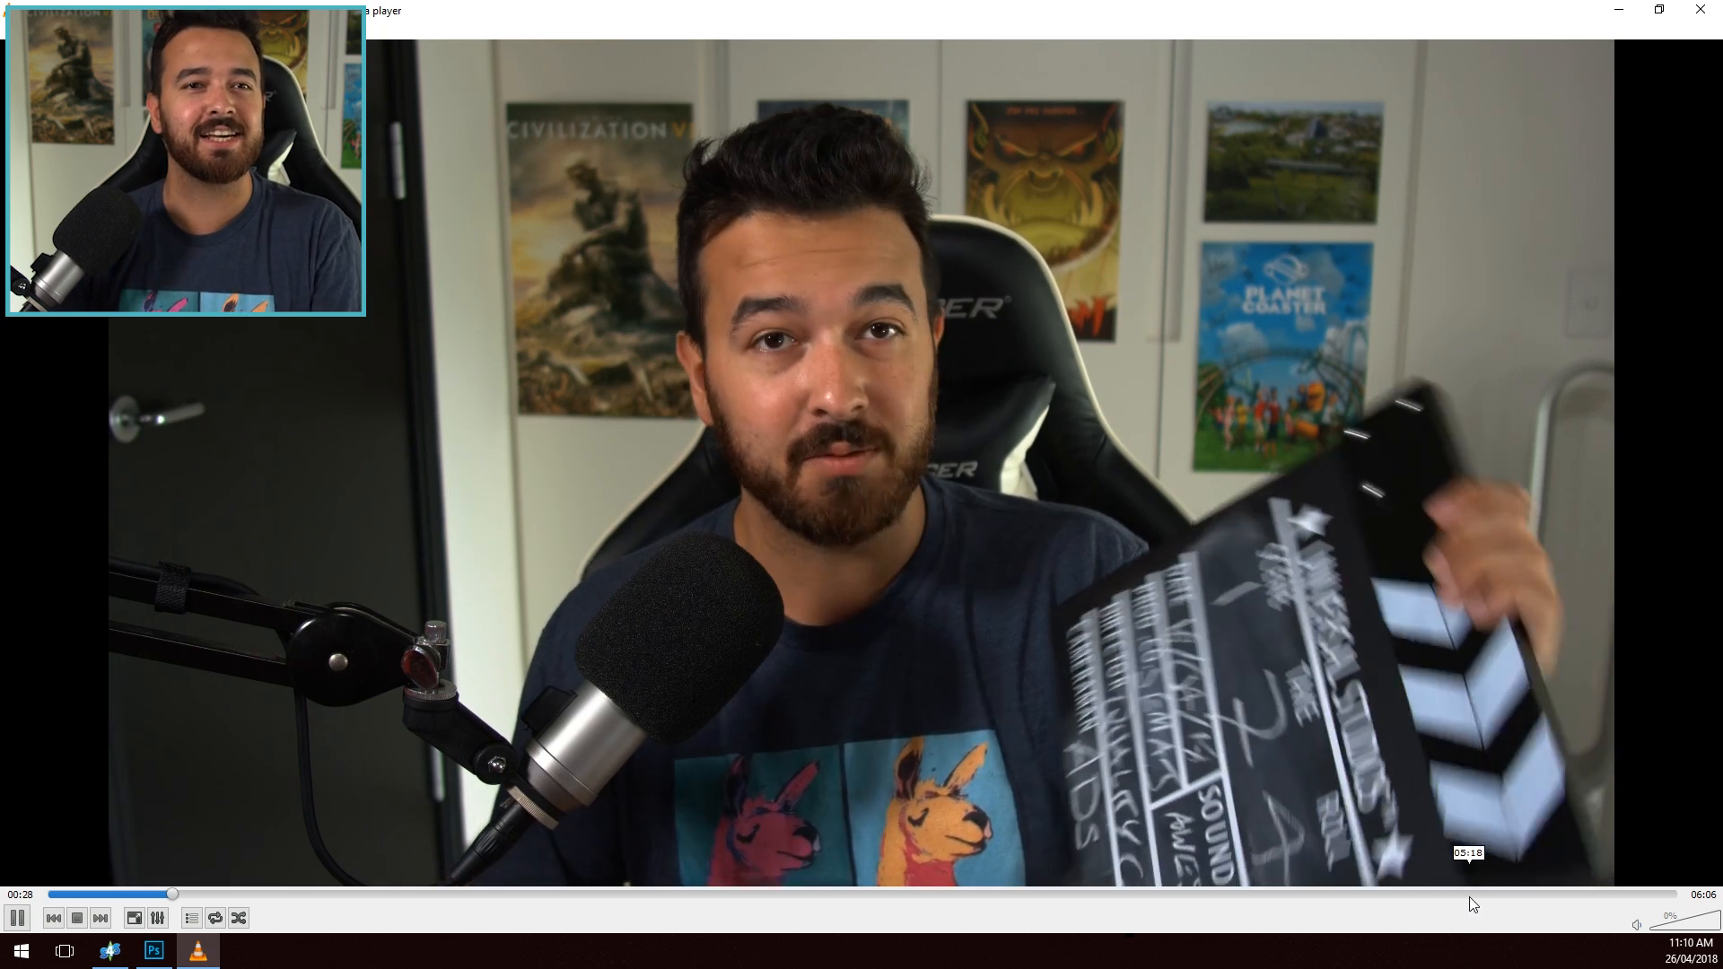
- In VLC, find the shocked-face pose near 06:01 of the recorded video, pause there and take a snapshot
click(1468, 896)
drag(1524, 894, 1235, 940)
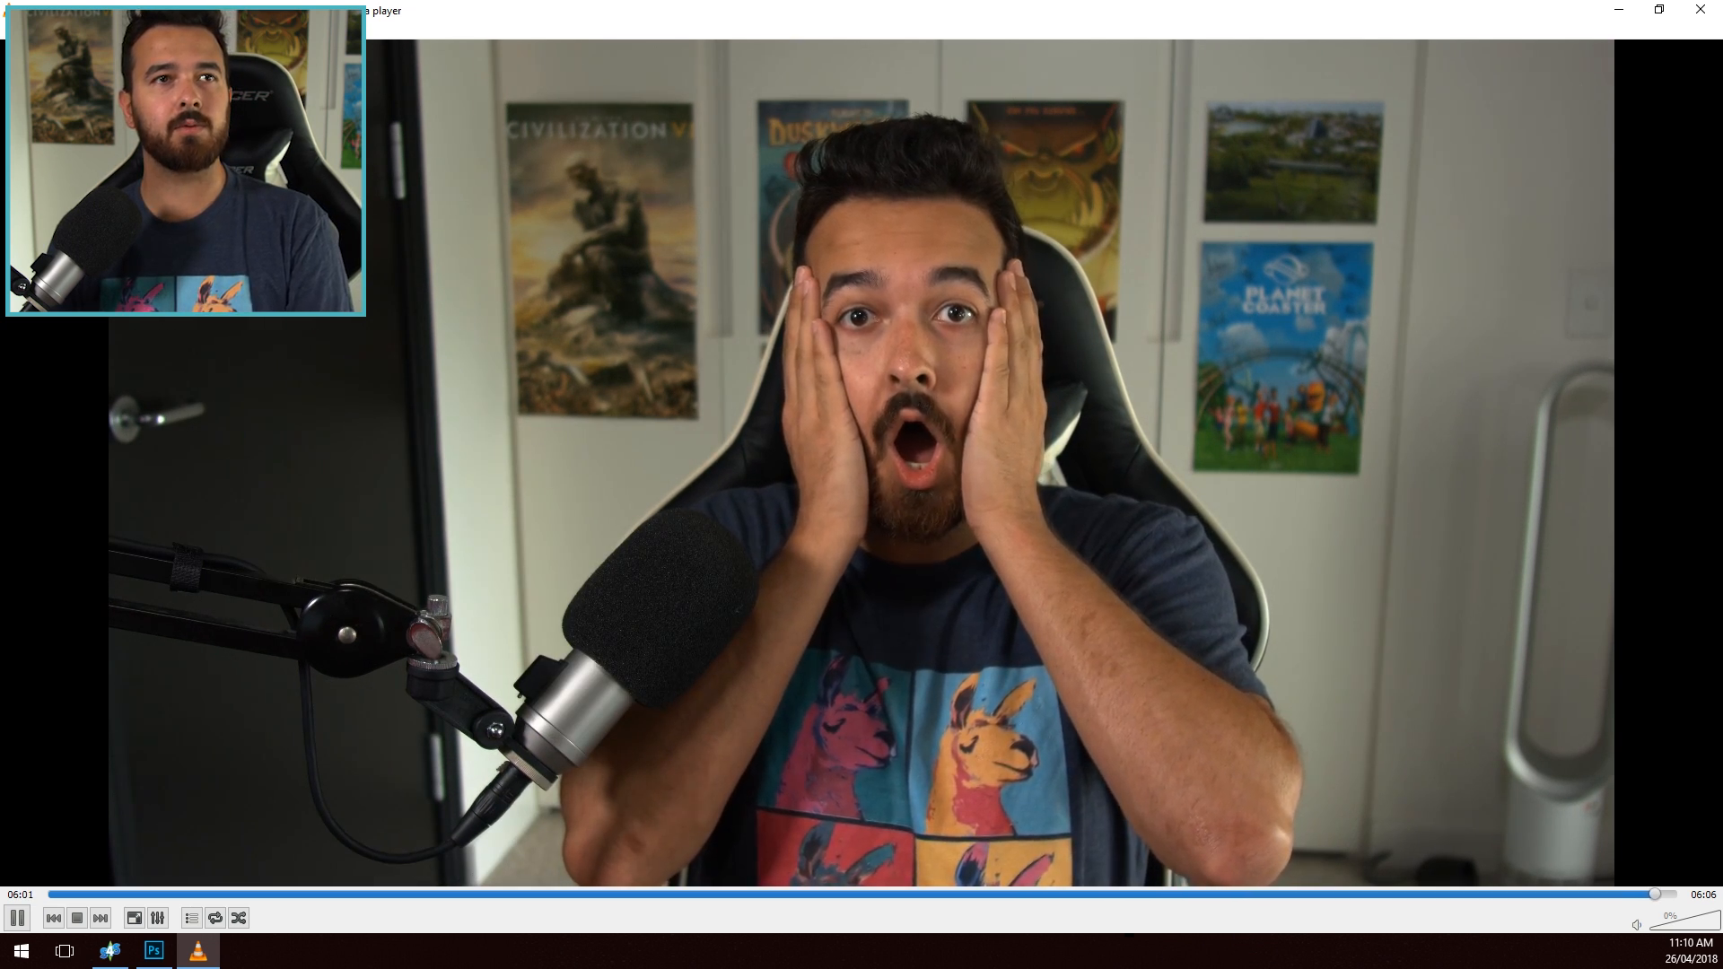
key(space)
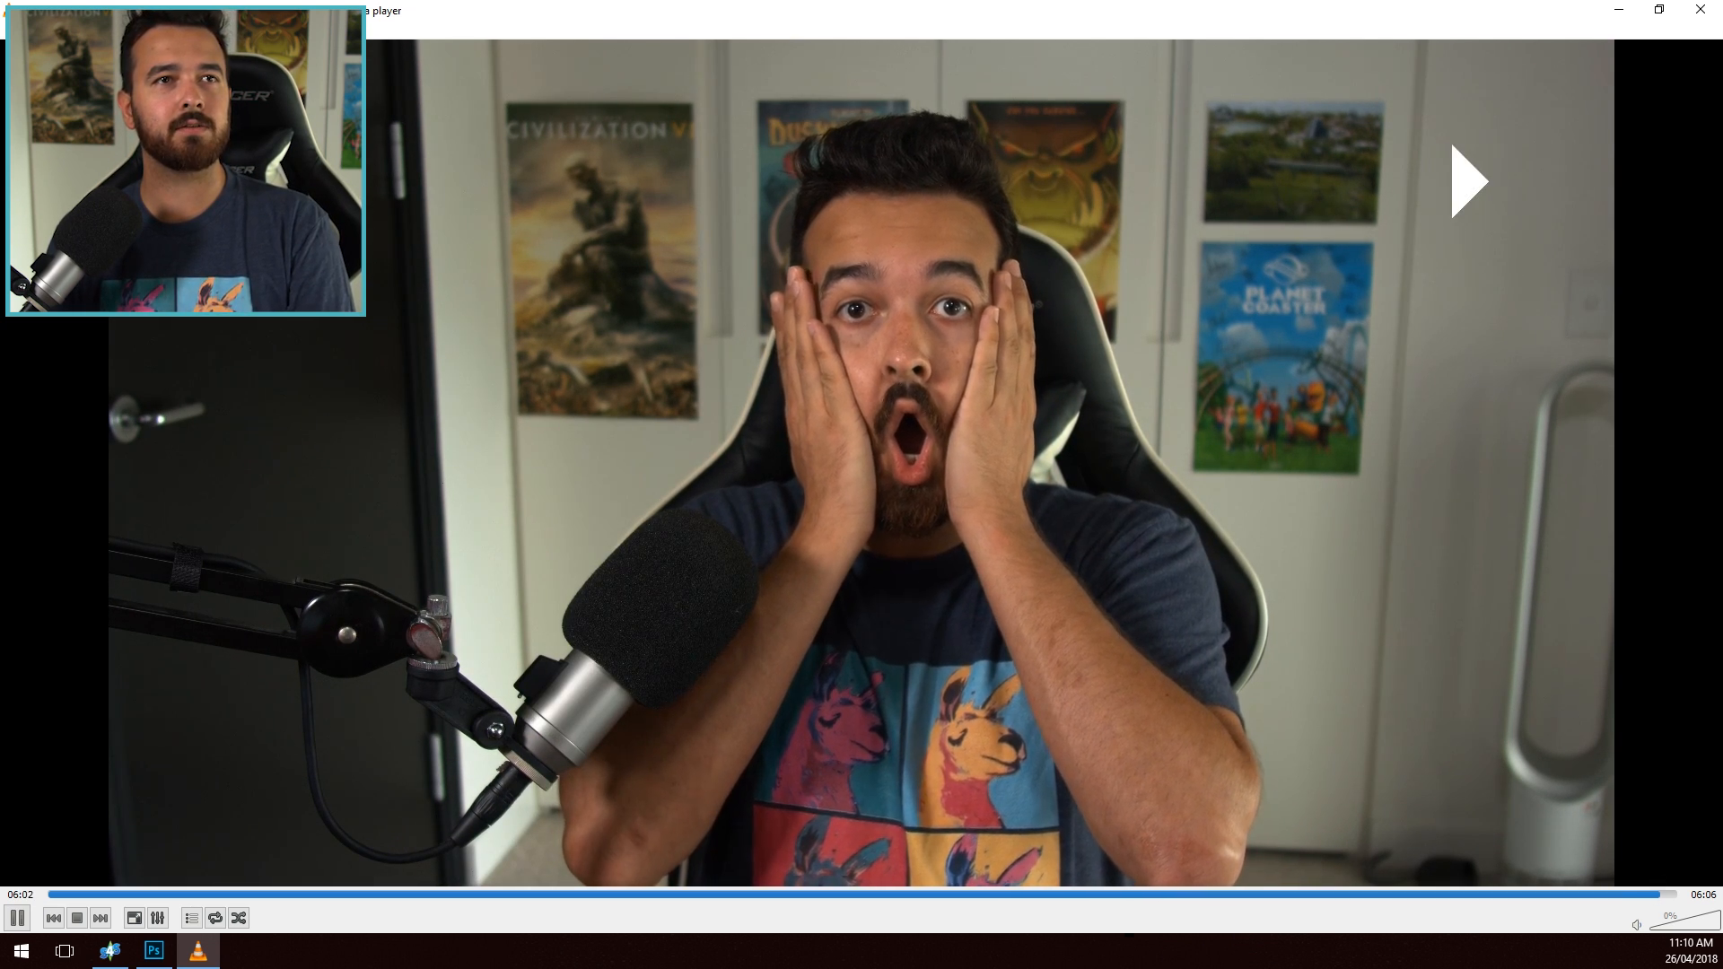
key(space)
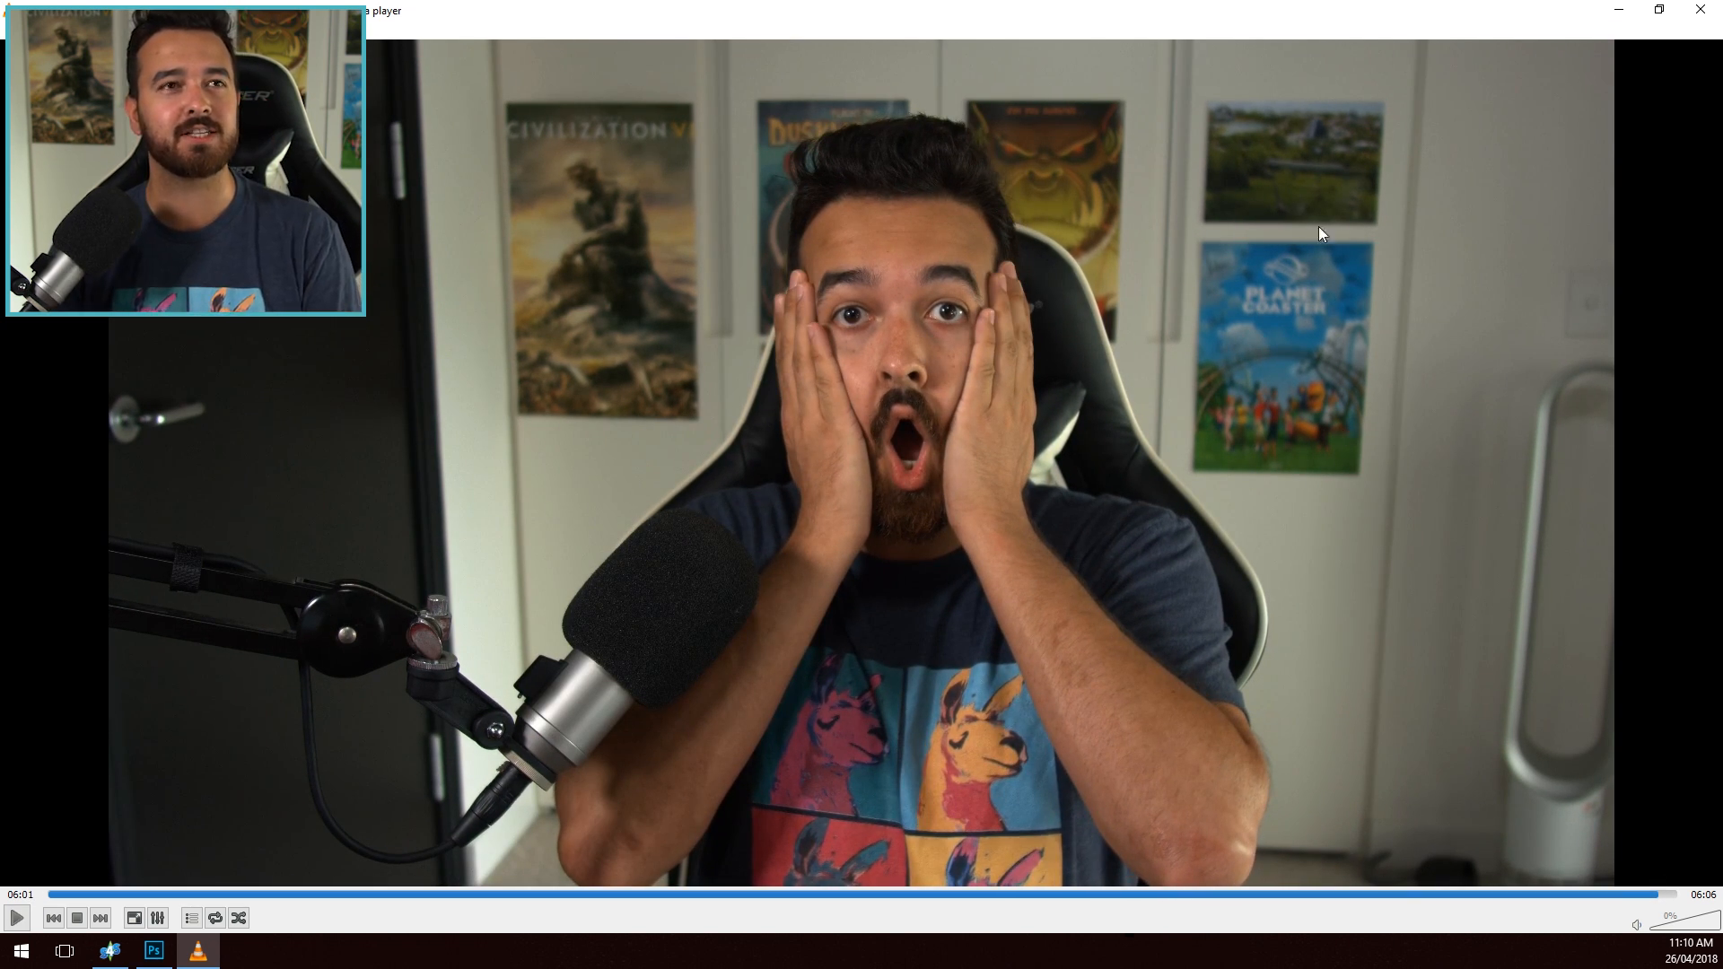
key(shift+s)
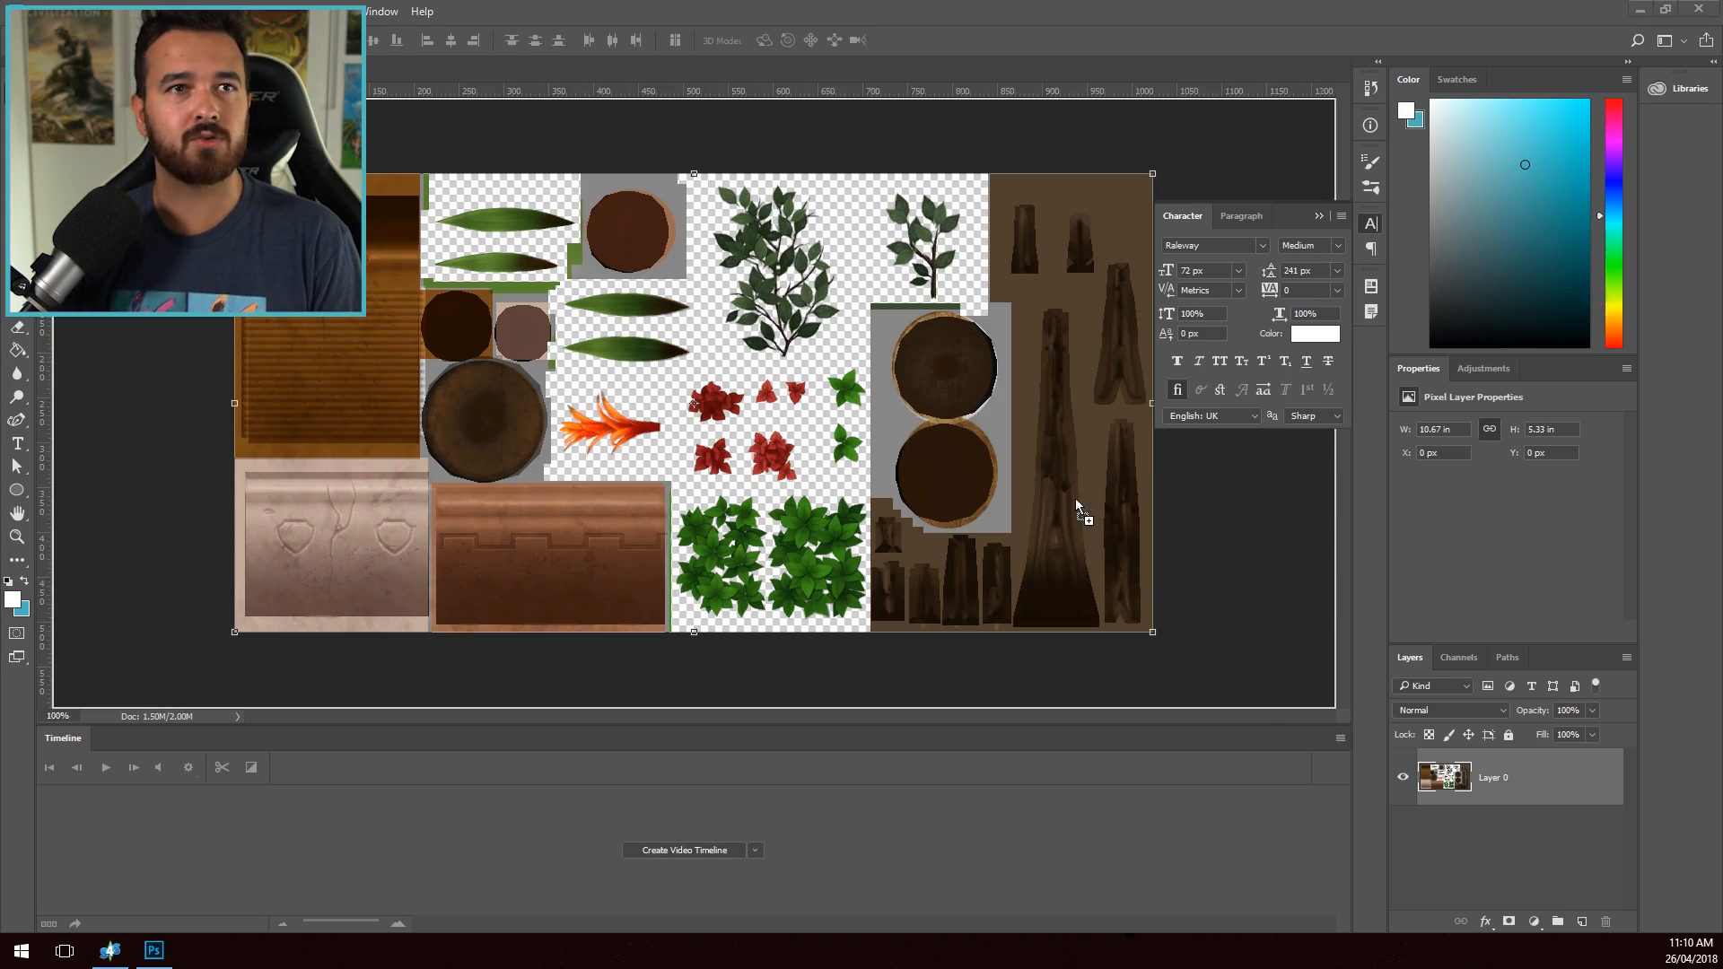
- Place the VLC snapshot over the plant texture in Photoshop and scale it down to about 1358 by 764 px
drag(1075, 501, 1077, 530)
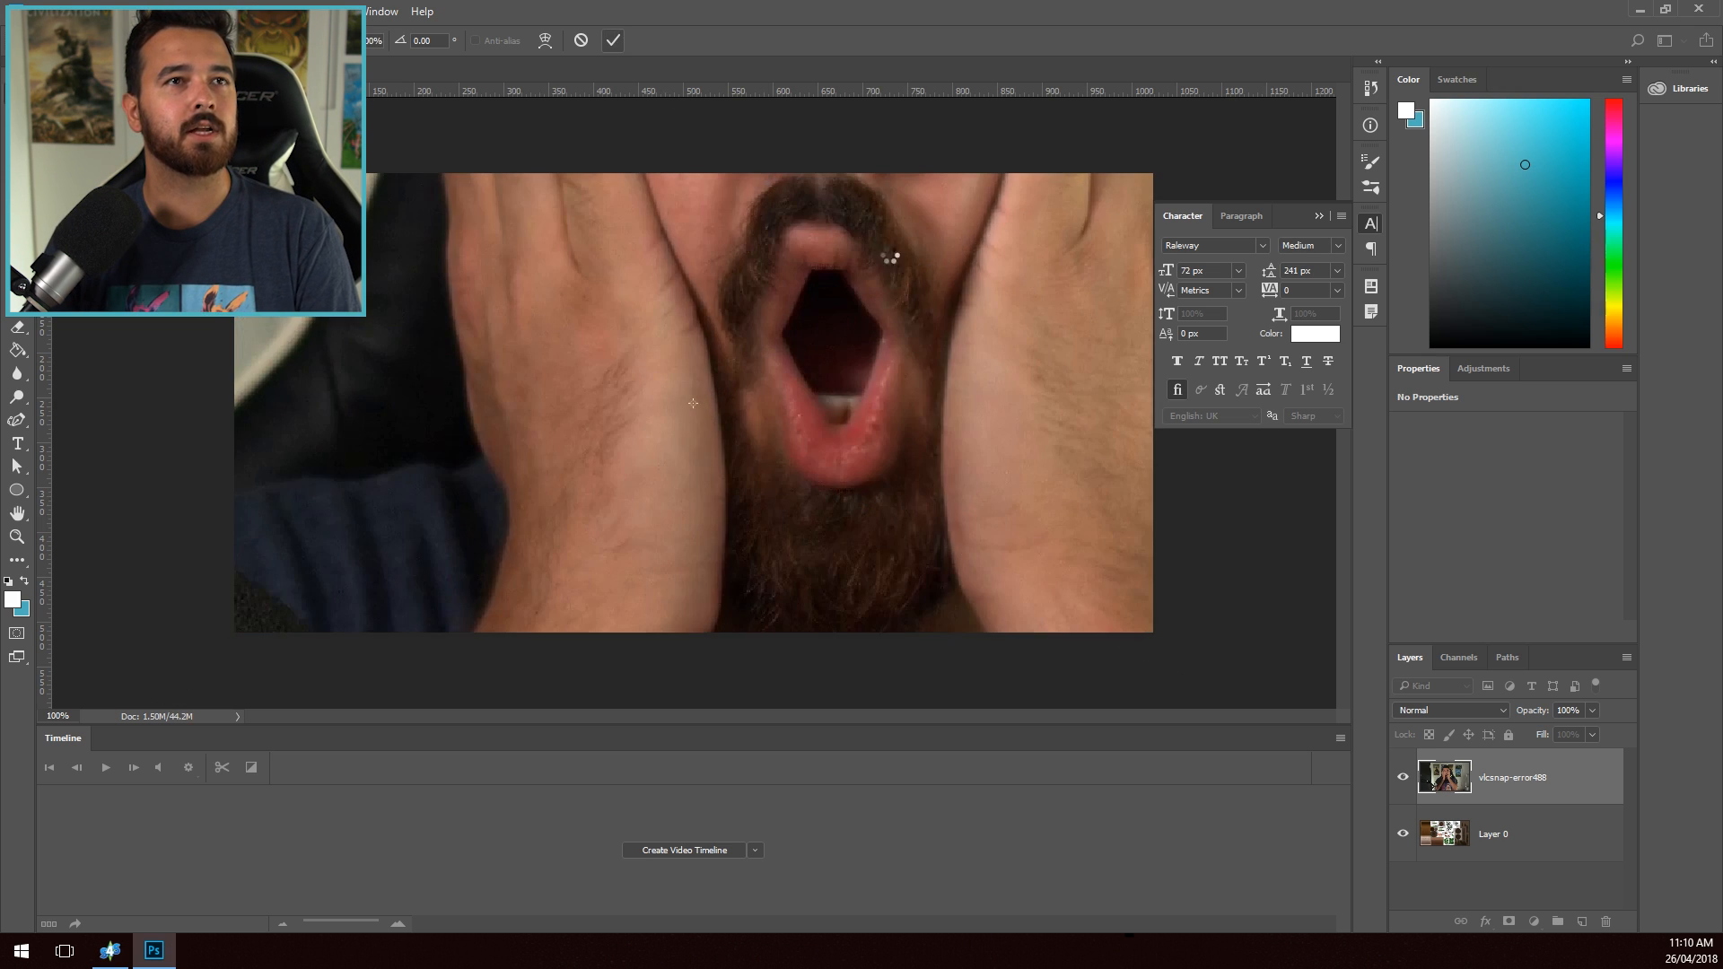
key(Return)
drag(935, 308, 848, 329)
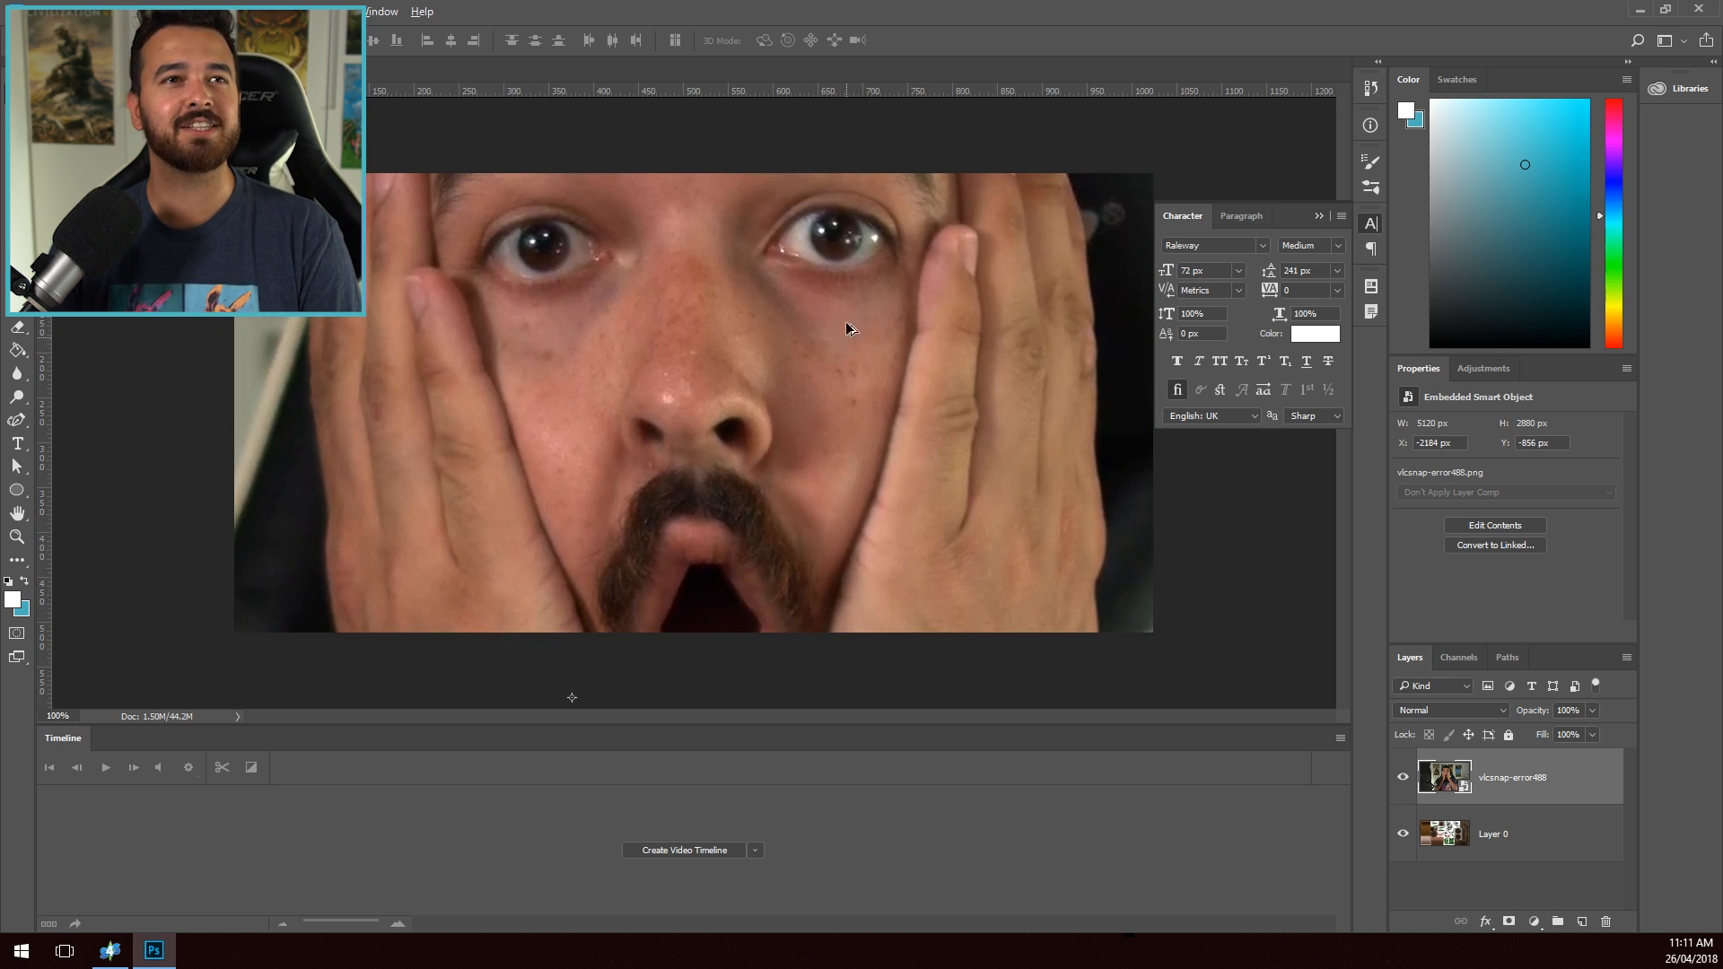
scroll(848, 329, down, 6)
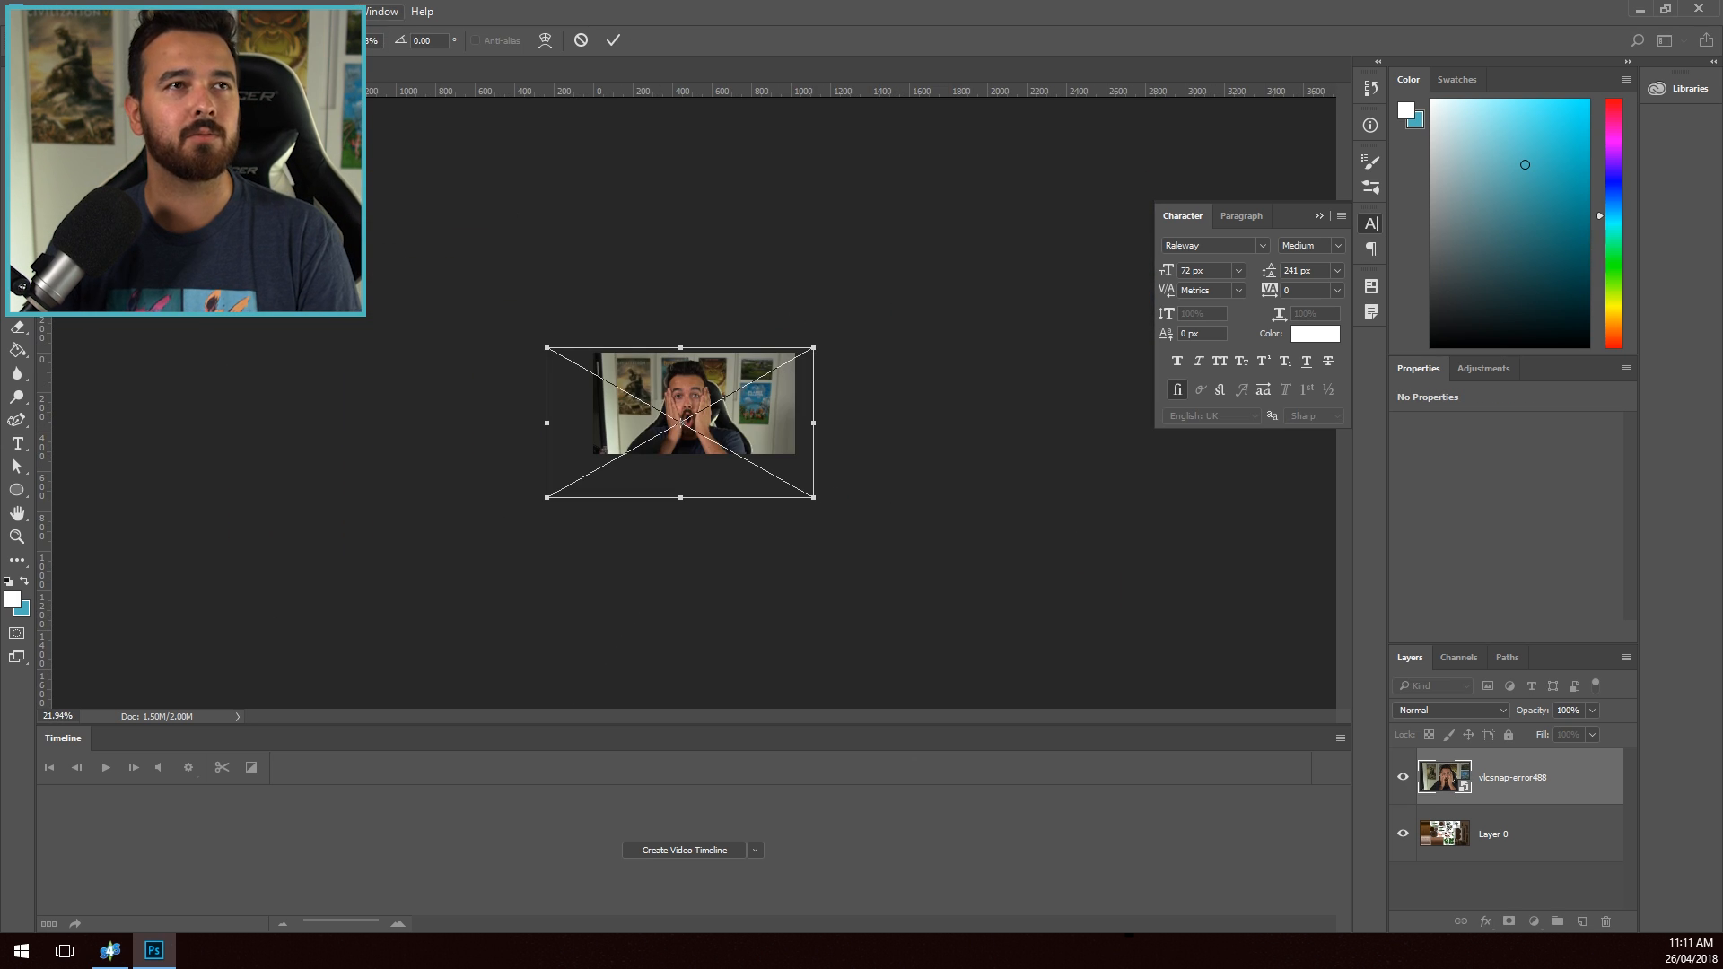
click(614, 41)
scroll(457, 523, up, 18)
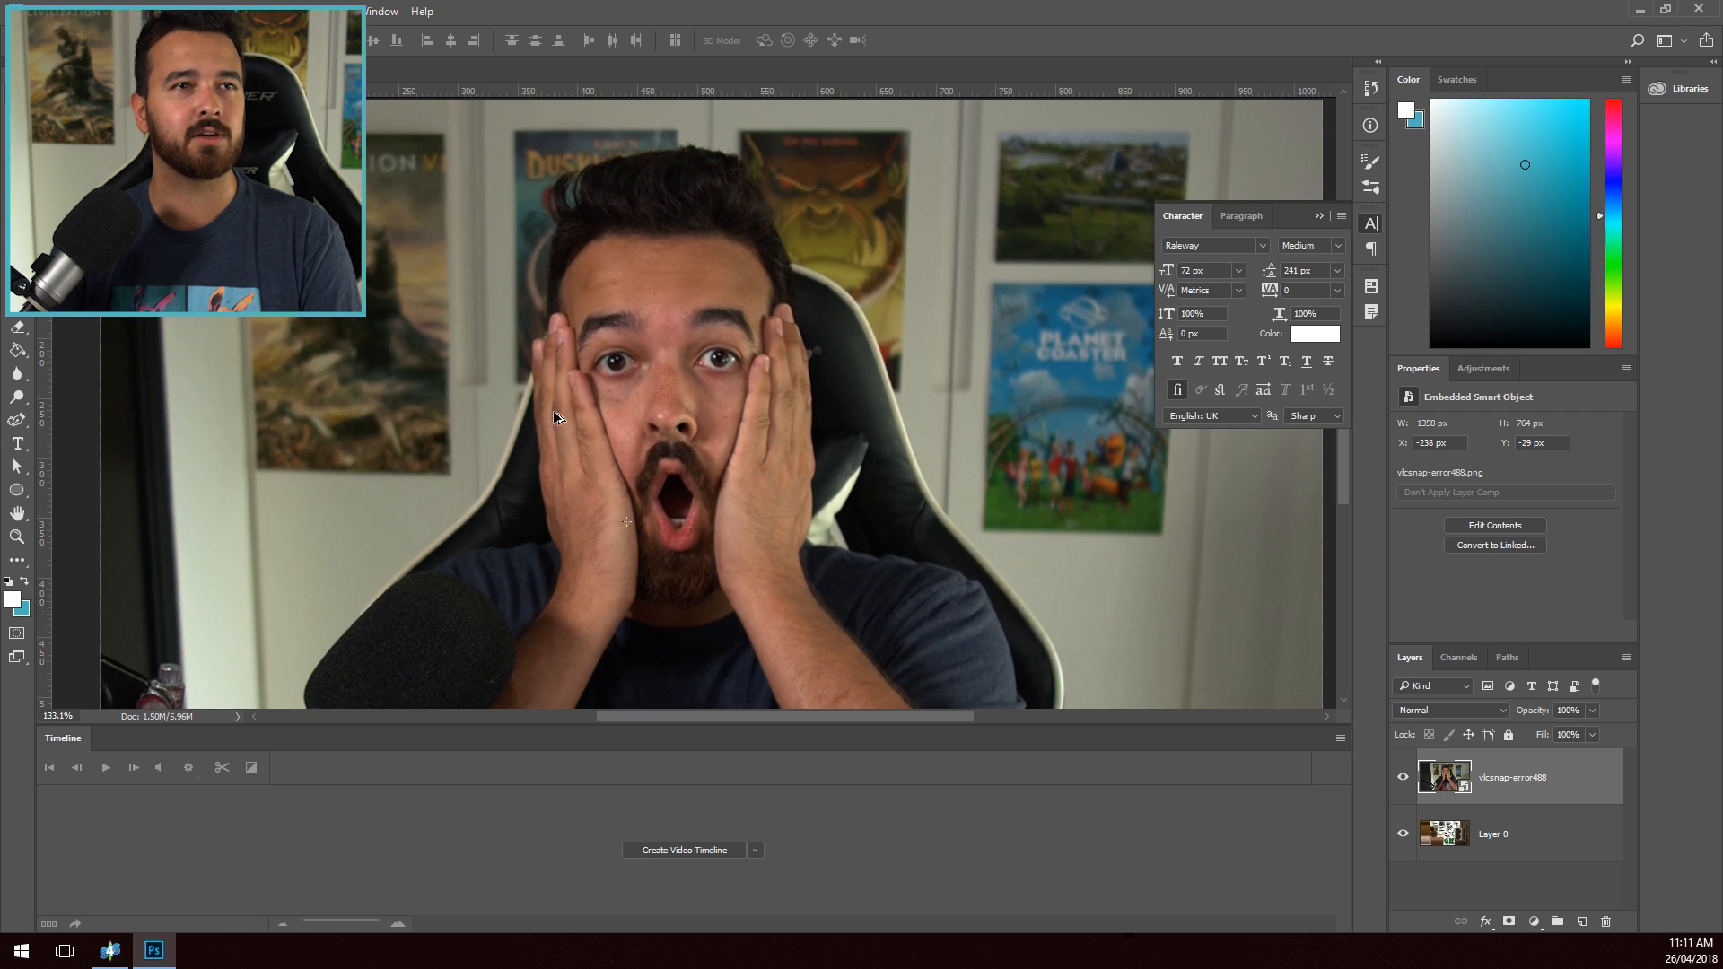
- Rasterize the snapshot layer and cut out the face and hands with the Polygonal Lasso tool
right_click(1497, 781)
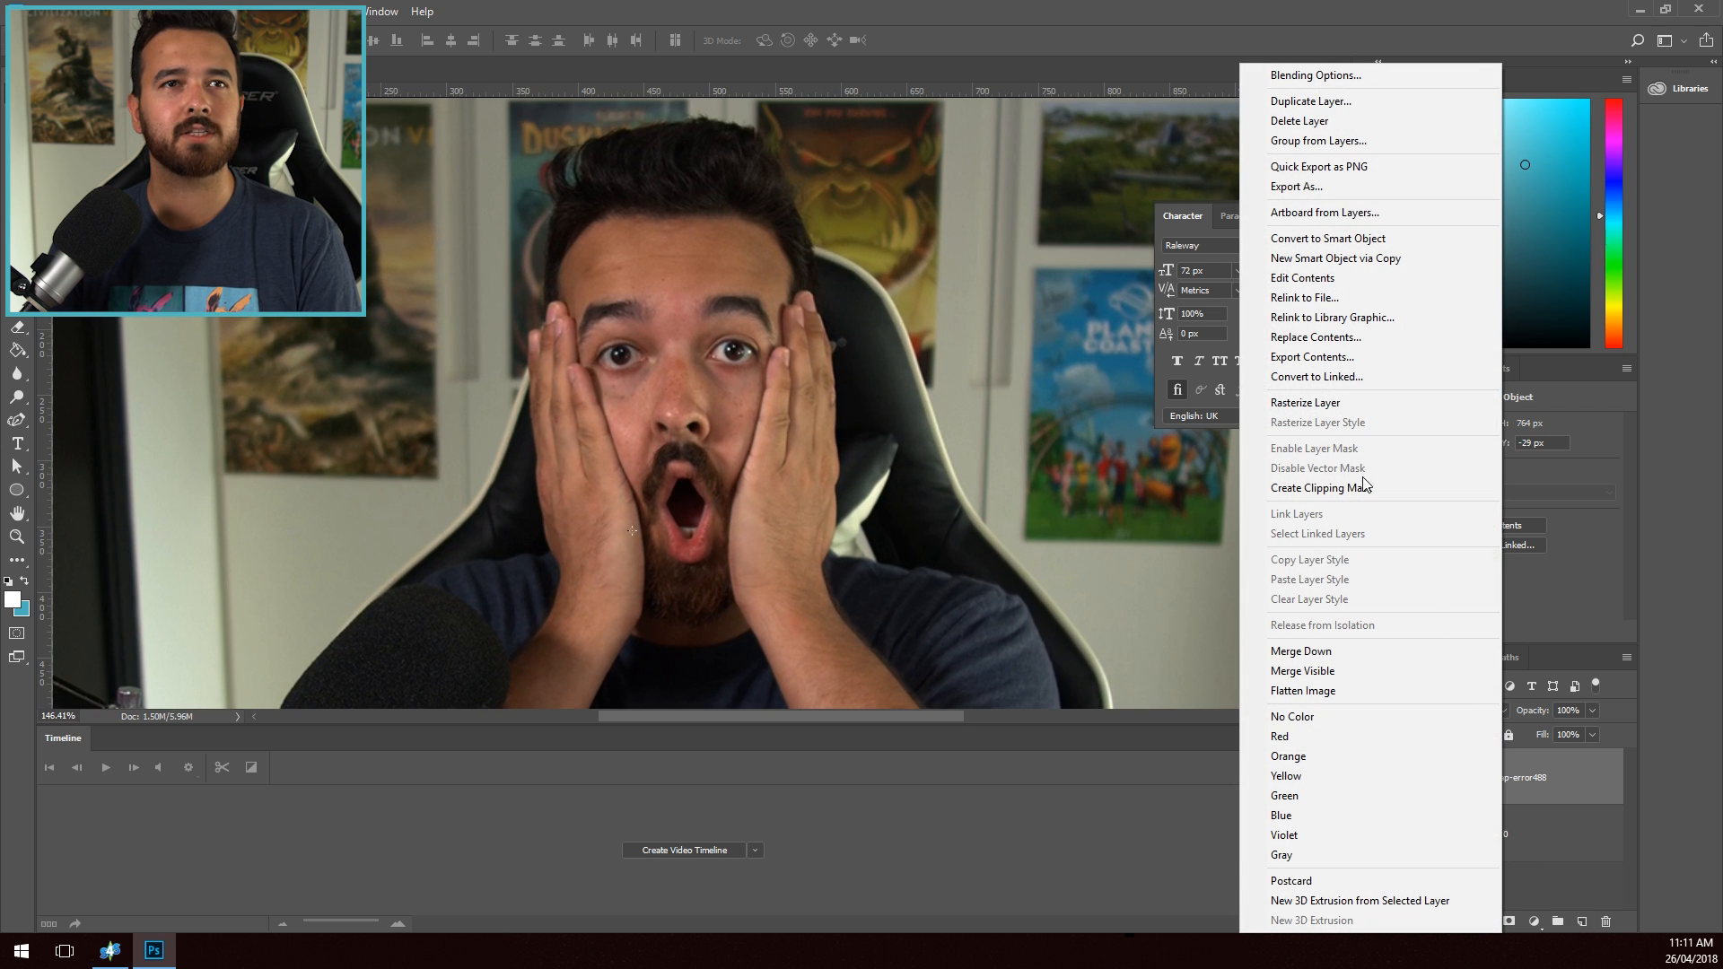
click(1292, 400)
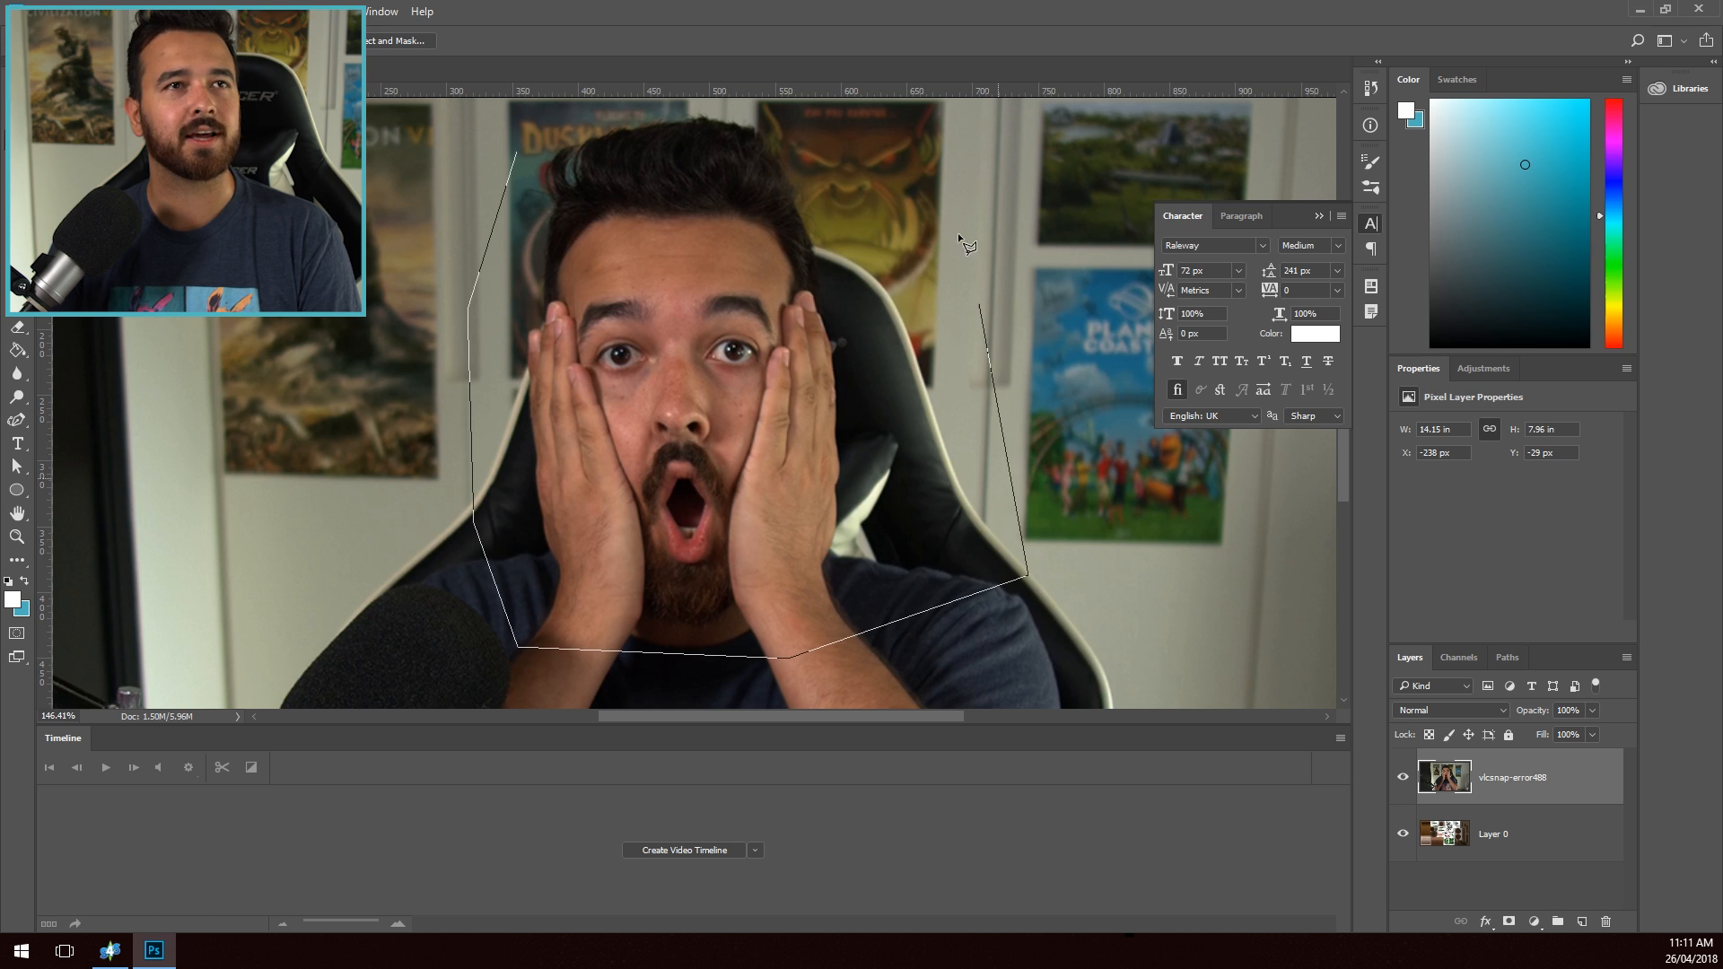
scroll(588, 235, up, 3)
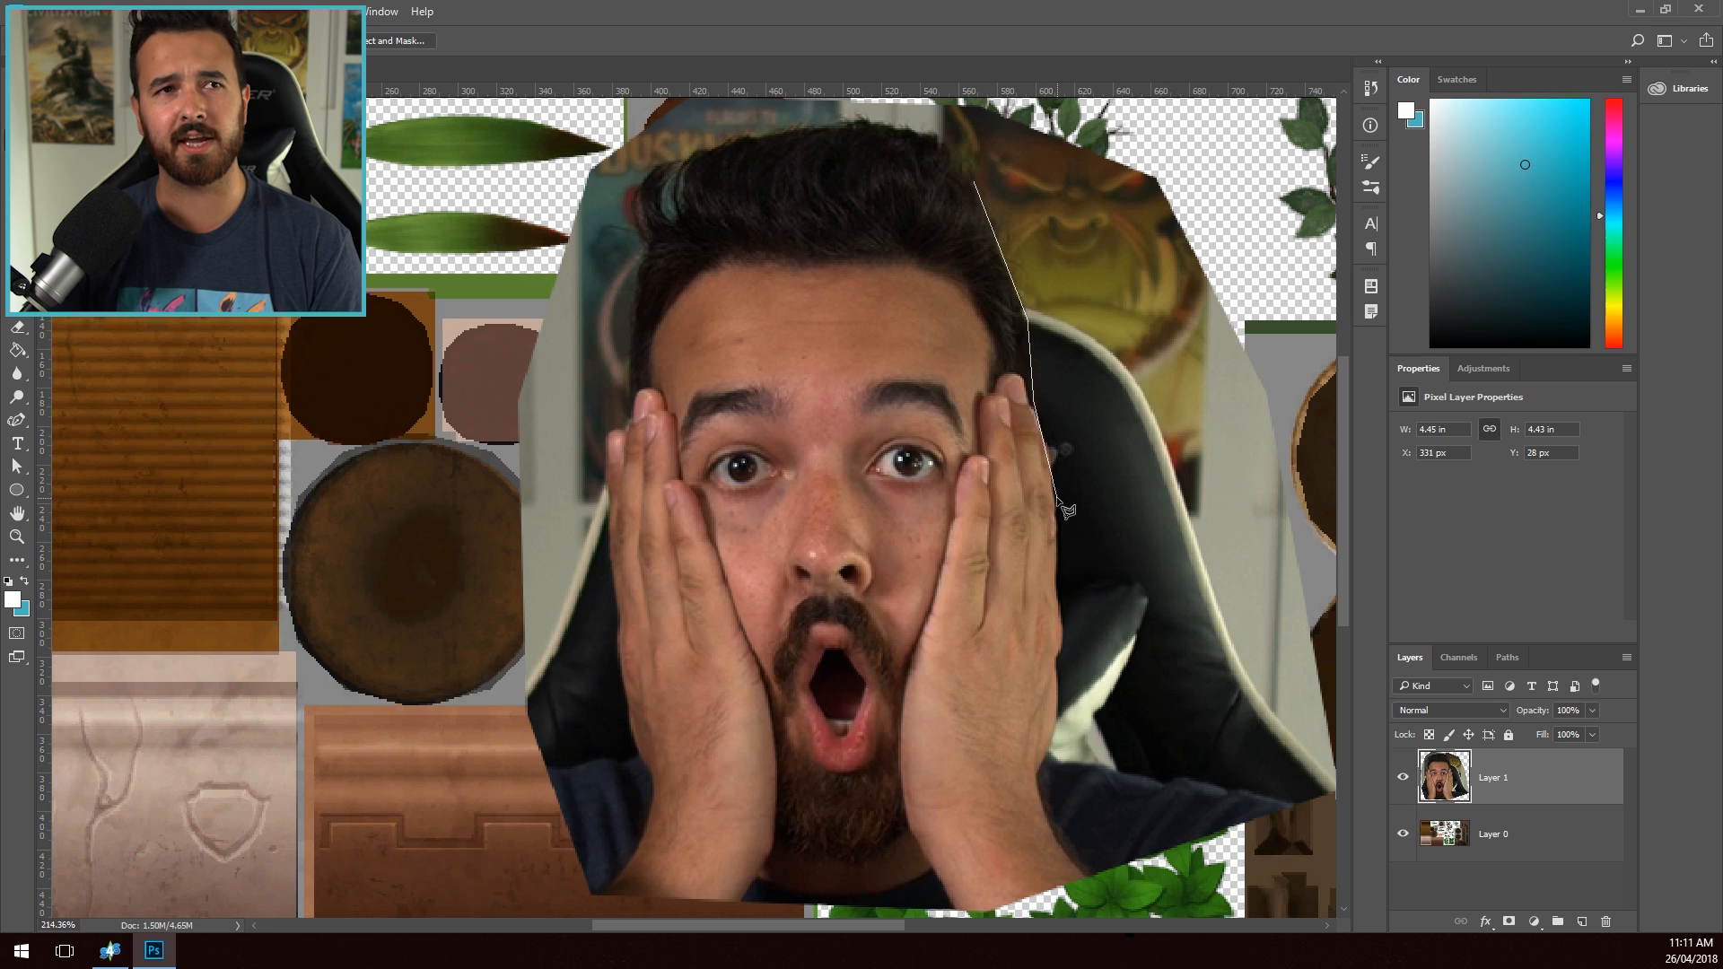
drag(1066, 619, 1045, 790)
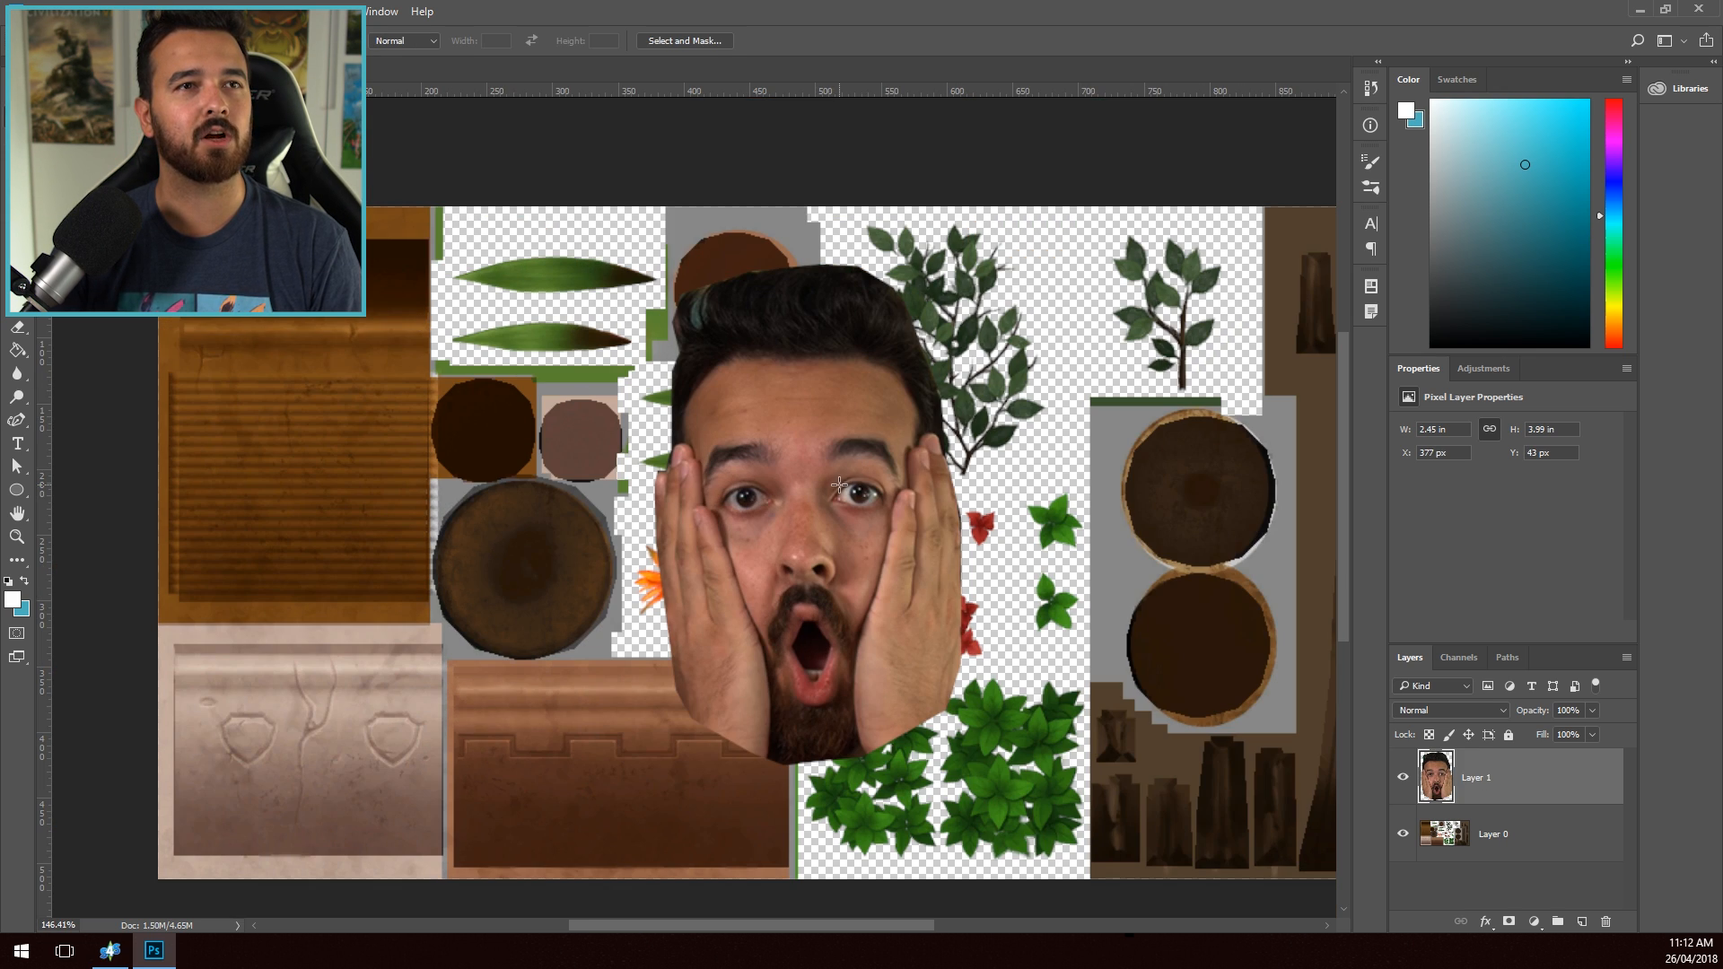
- Shrink the face cutout to about 1.14 by 1.85 in on the ribbed pot texture and merge it into the layer below
key(v)
drag(788, 477, 366, 405)
drag(539, 192, 464, 313)
drag(436, 405, 391, 433)
drag(418, 342, 411, 346)
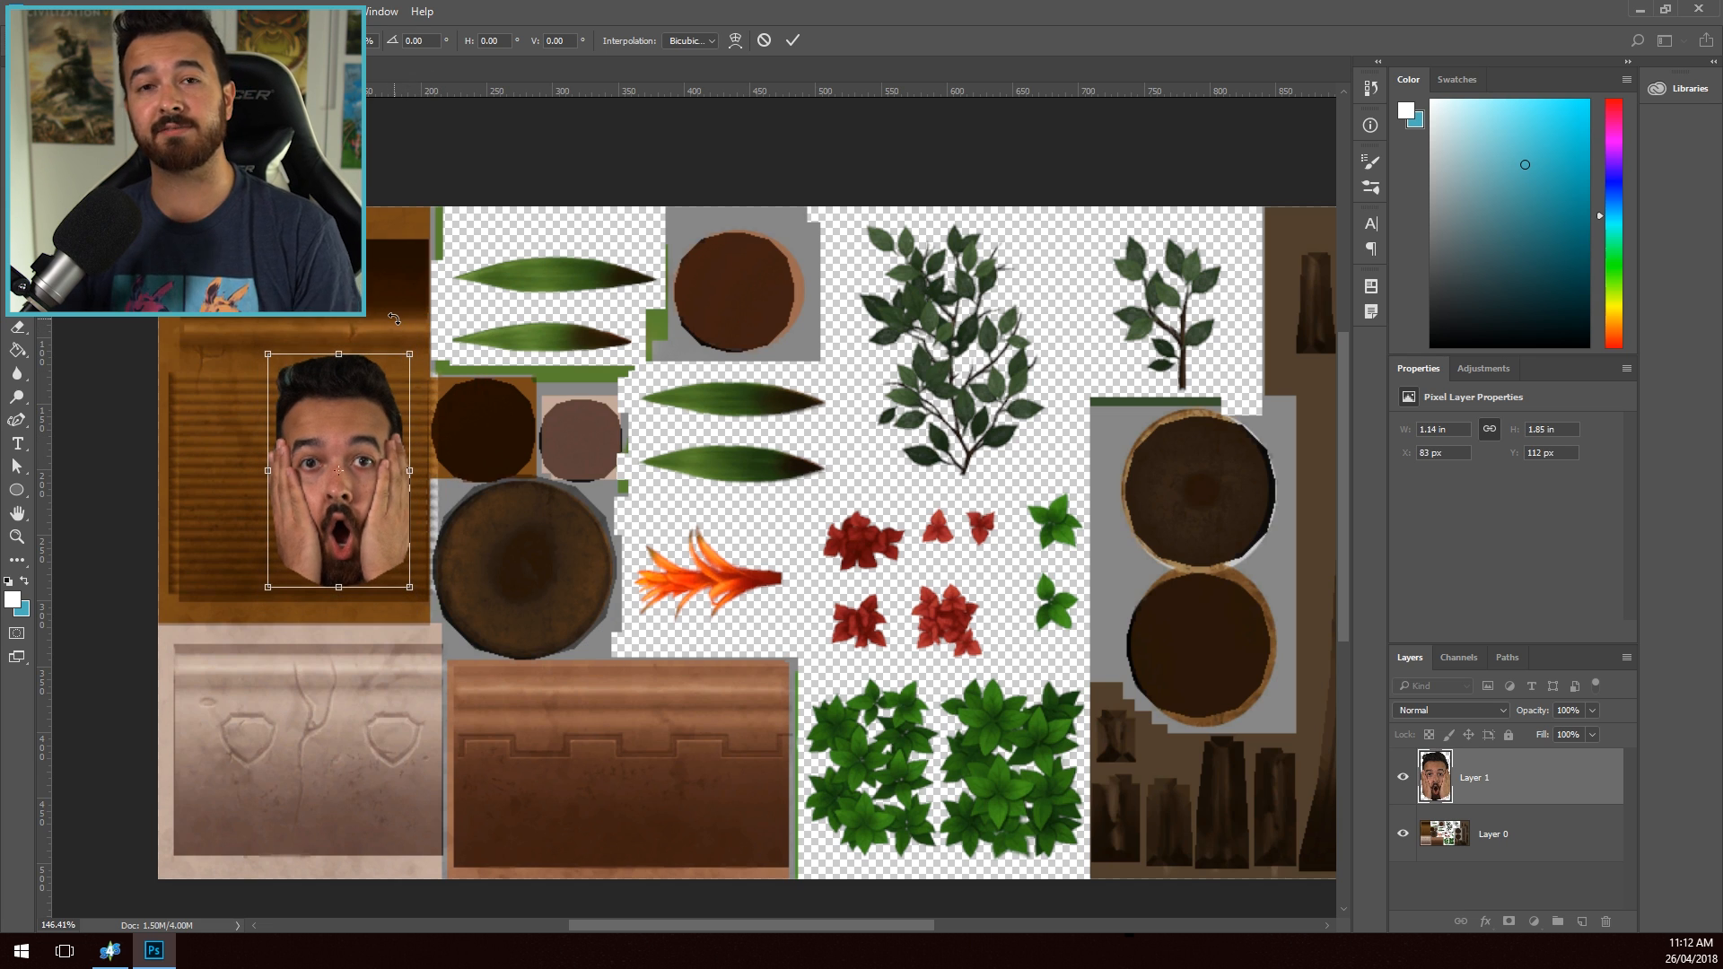
key(Return)
key(ctrl+e)
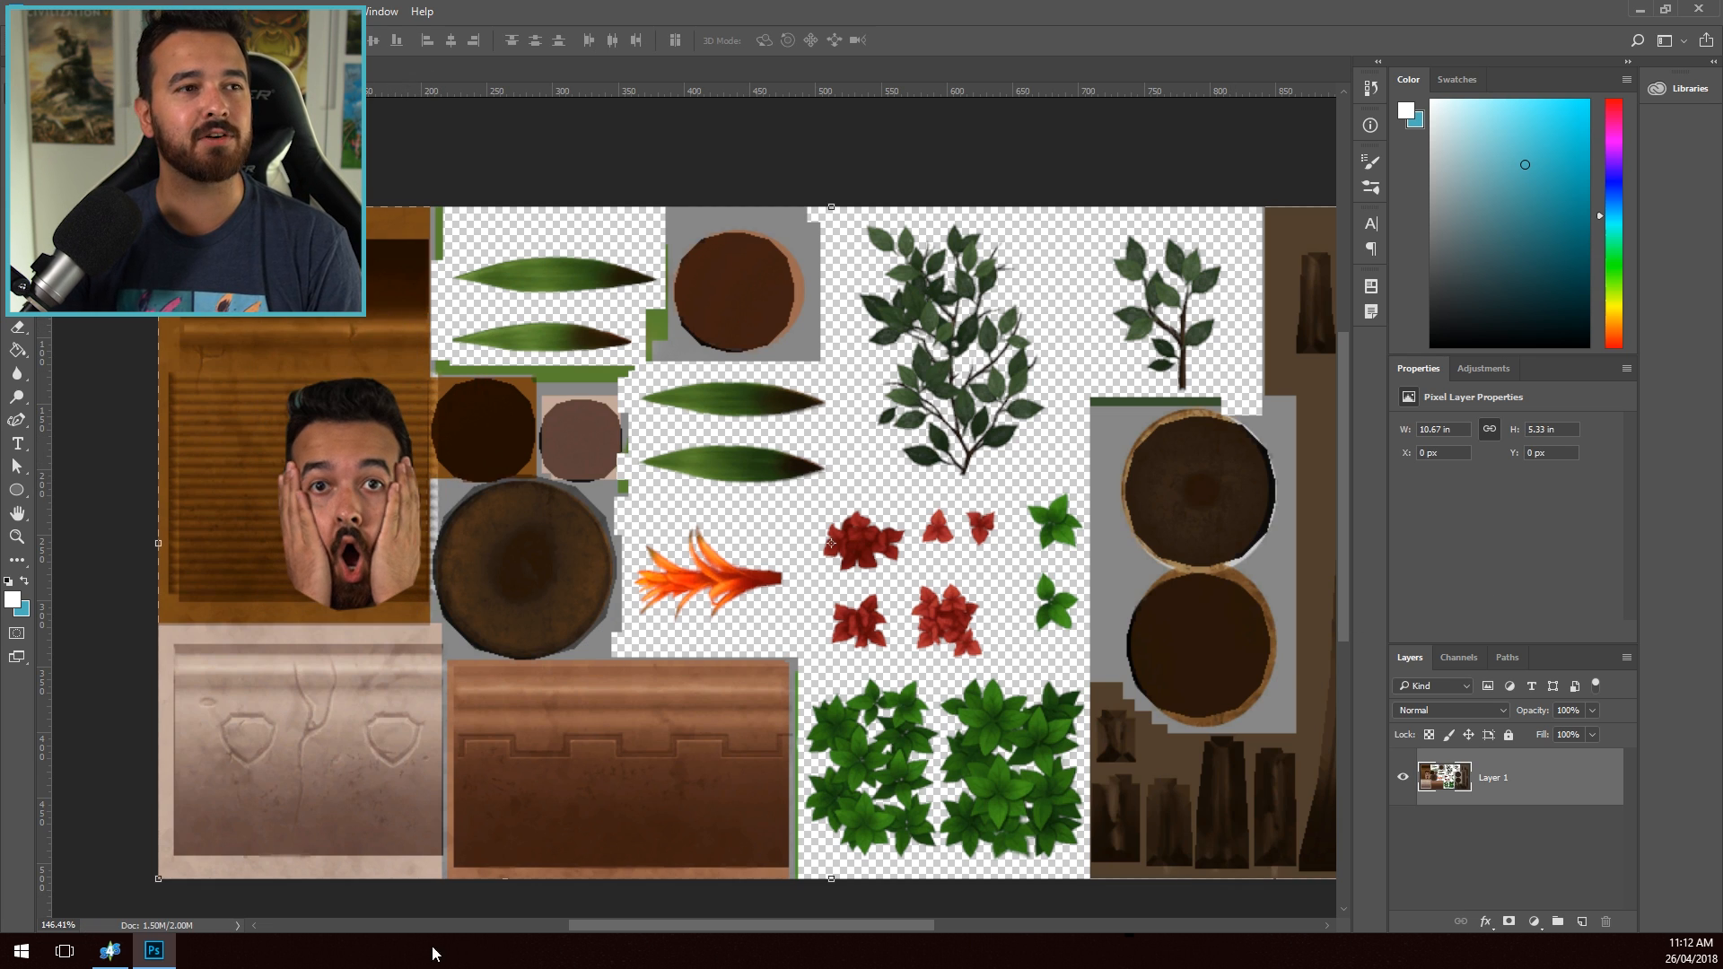
- Import the edited plant texture.png as the object's texture in Sims 4 Studio and inspect the face around the pot
key(alt+Tab)
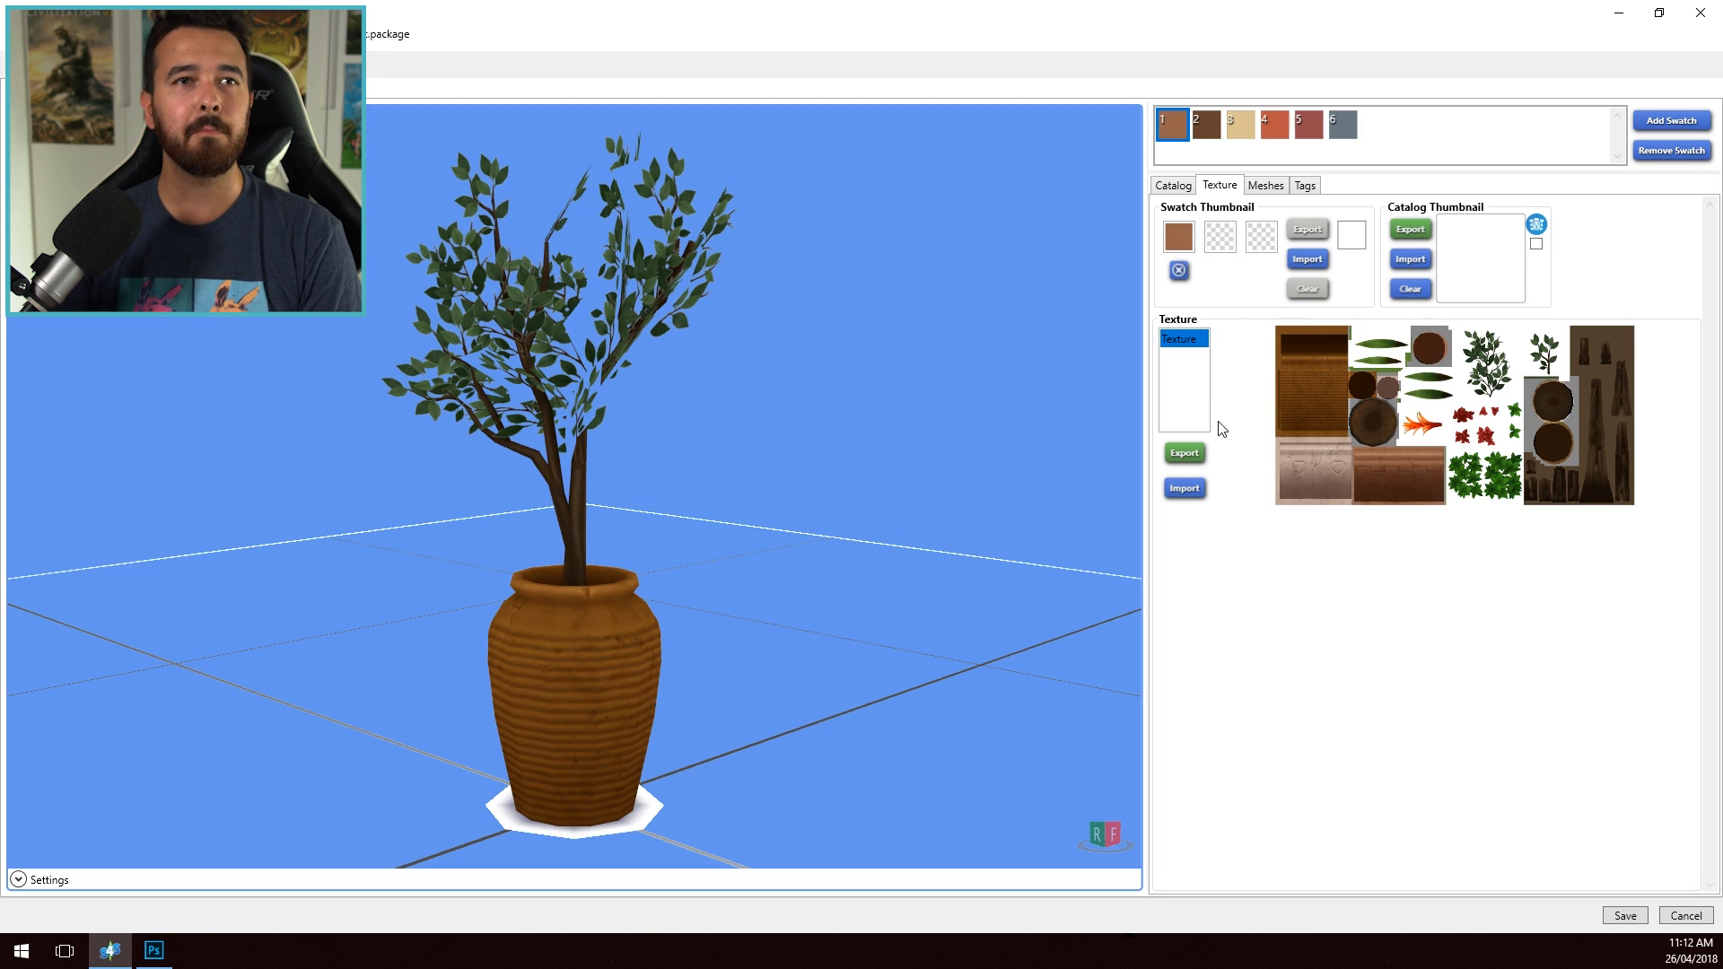
click(1185, 488)
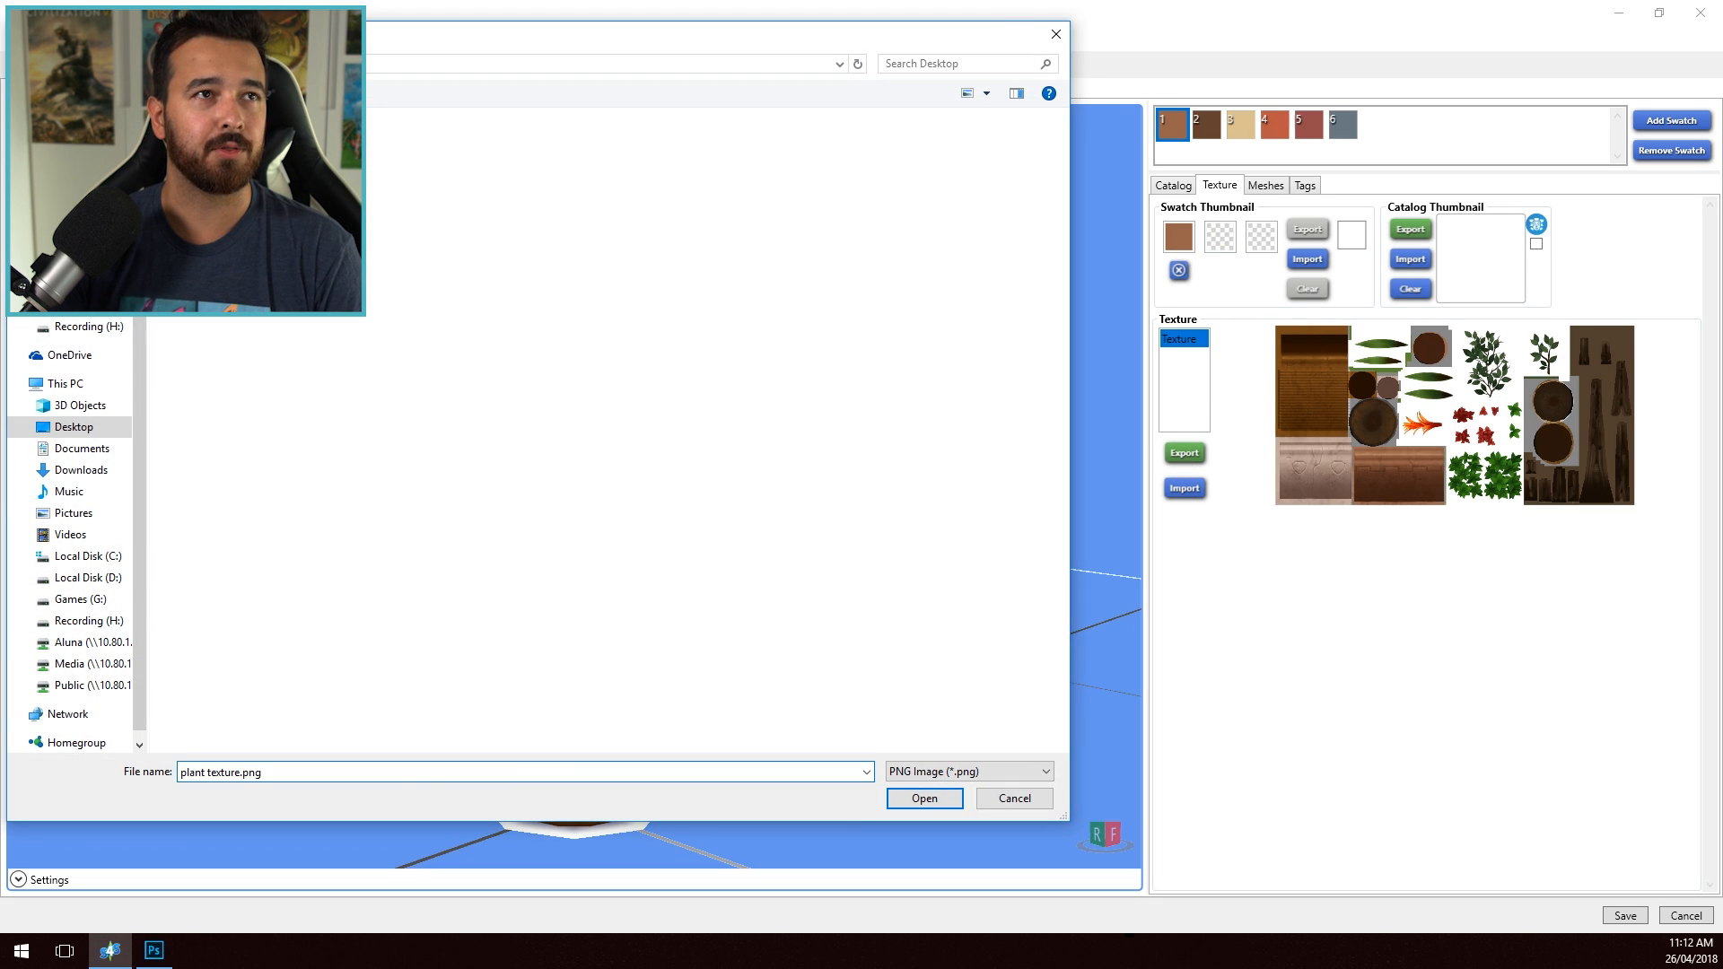
key(Return)
drag(582, 716, 460, 587)
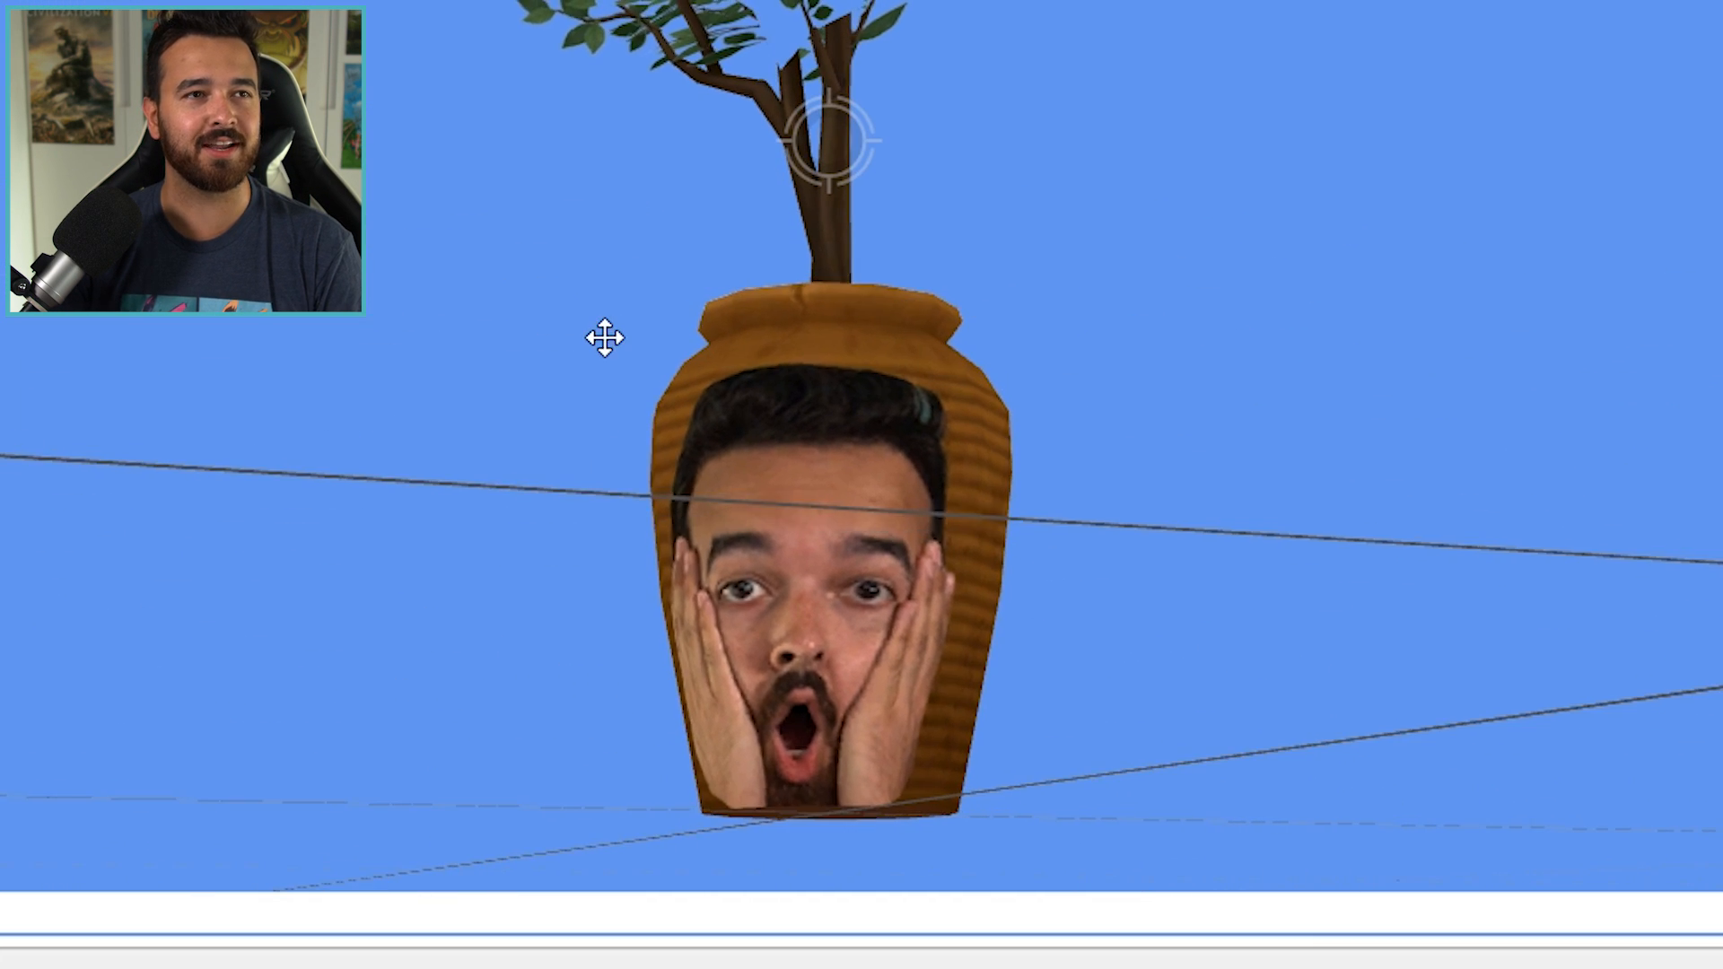
drag(619, 350, 1346, 664)
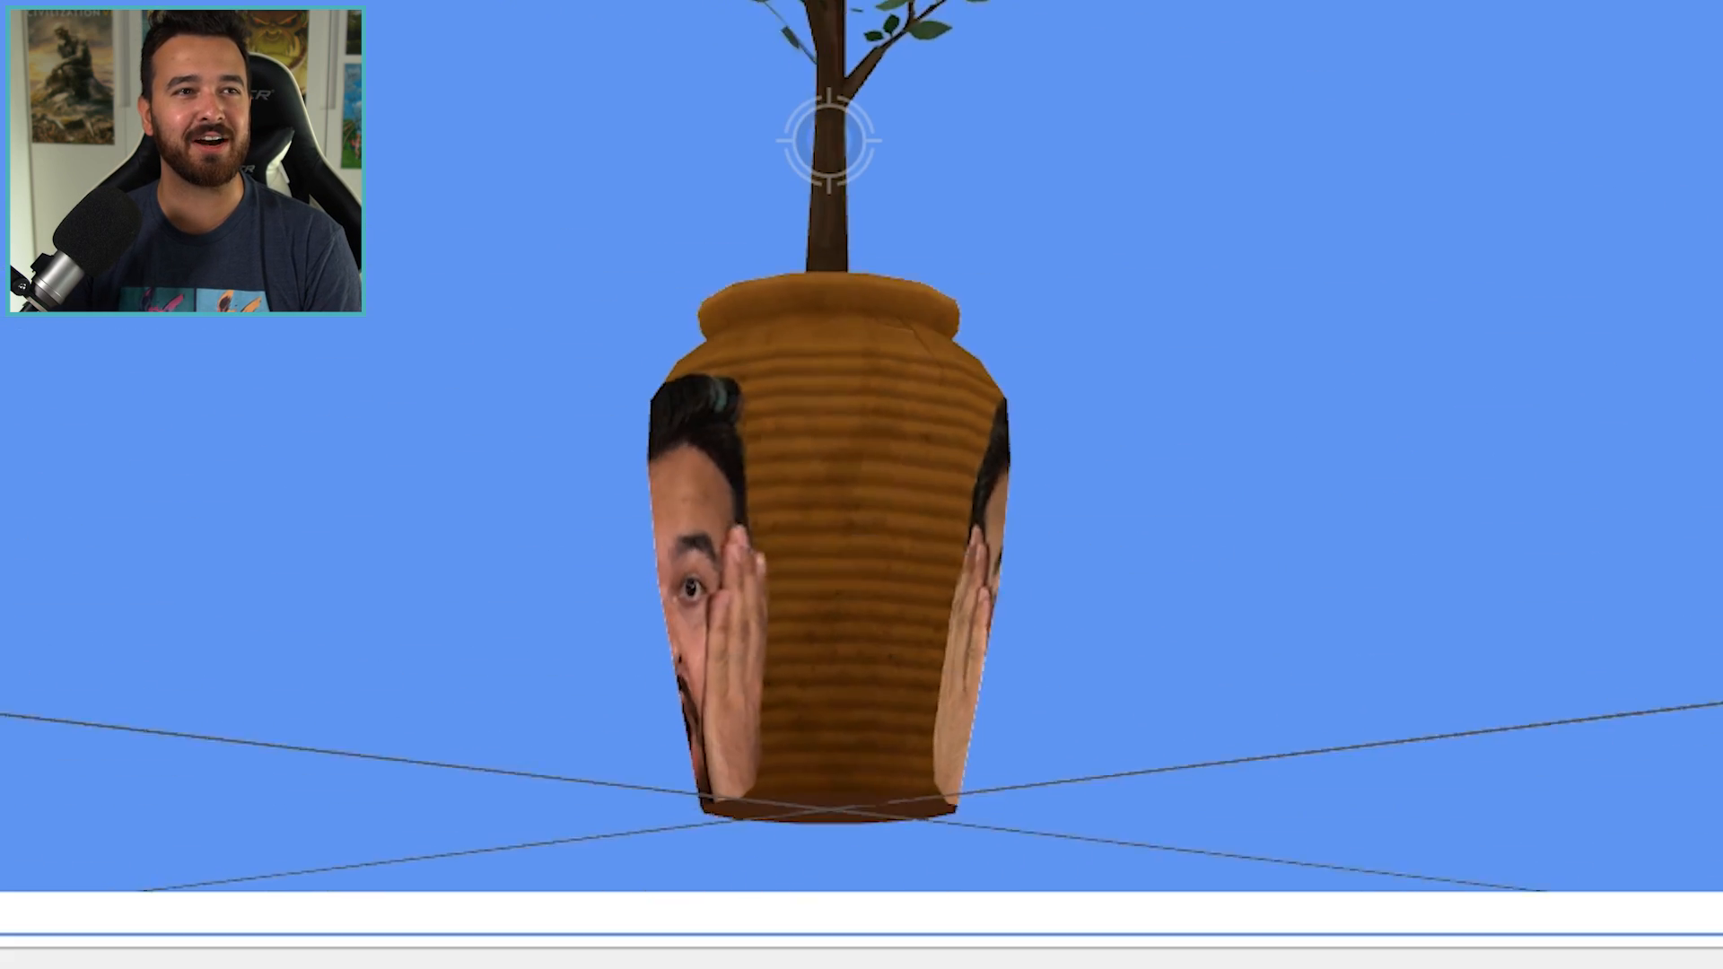
drag(1687, 512, 715, 329)
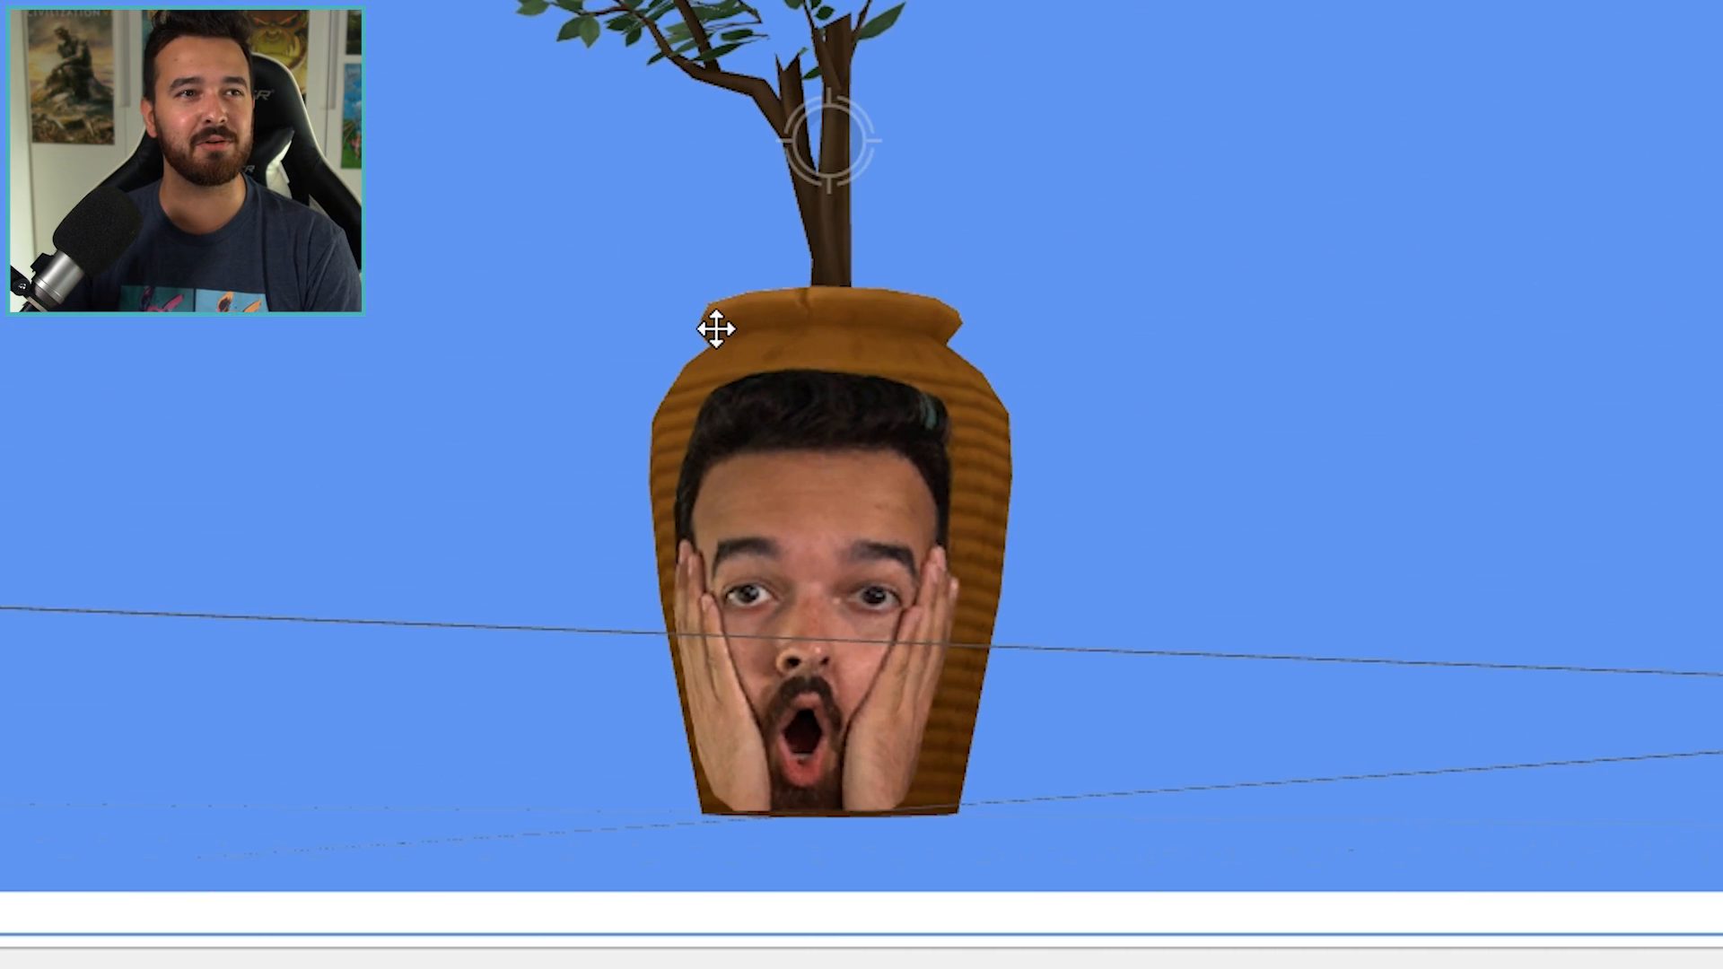
mouse_move(936, 547)
mouse_down()
mouse_move(812, 541)
mouse_move(870, 361)
mouse_move(834, 415)
mouse_move(916, 489)
mouse_move(742, 585)
mouse_move(1177, 573)
mouse_move(1057, 542)
mouse_move(1115, 588)
mouse_move(616, 619)
mouse_move(515, 361)
mouse_move(550, 634)
mouse_up()
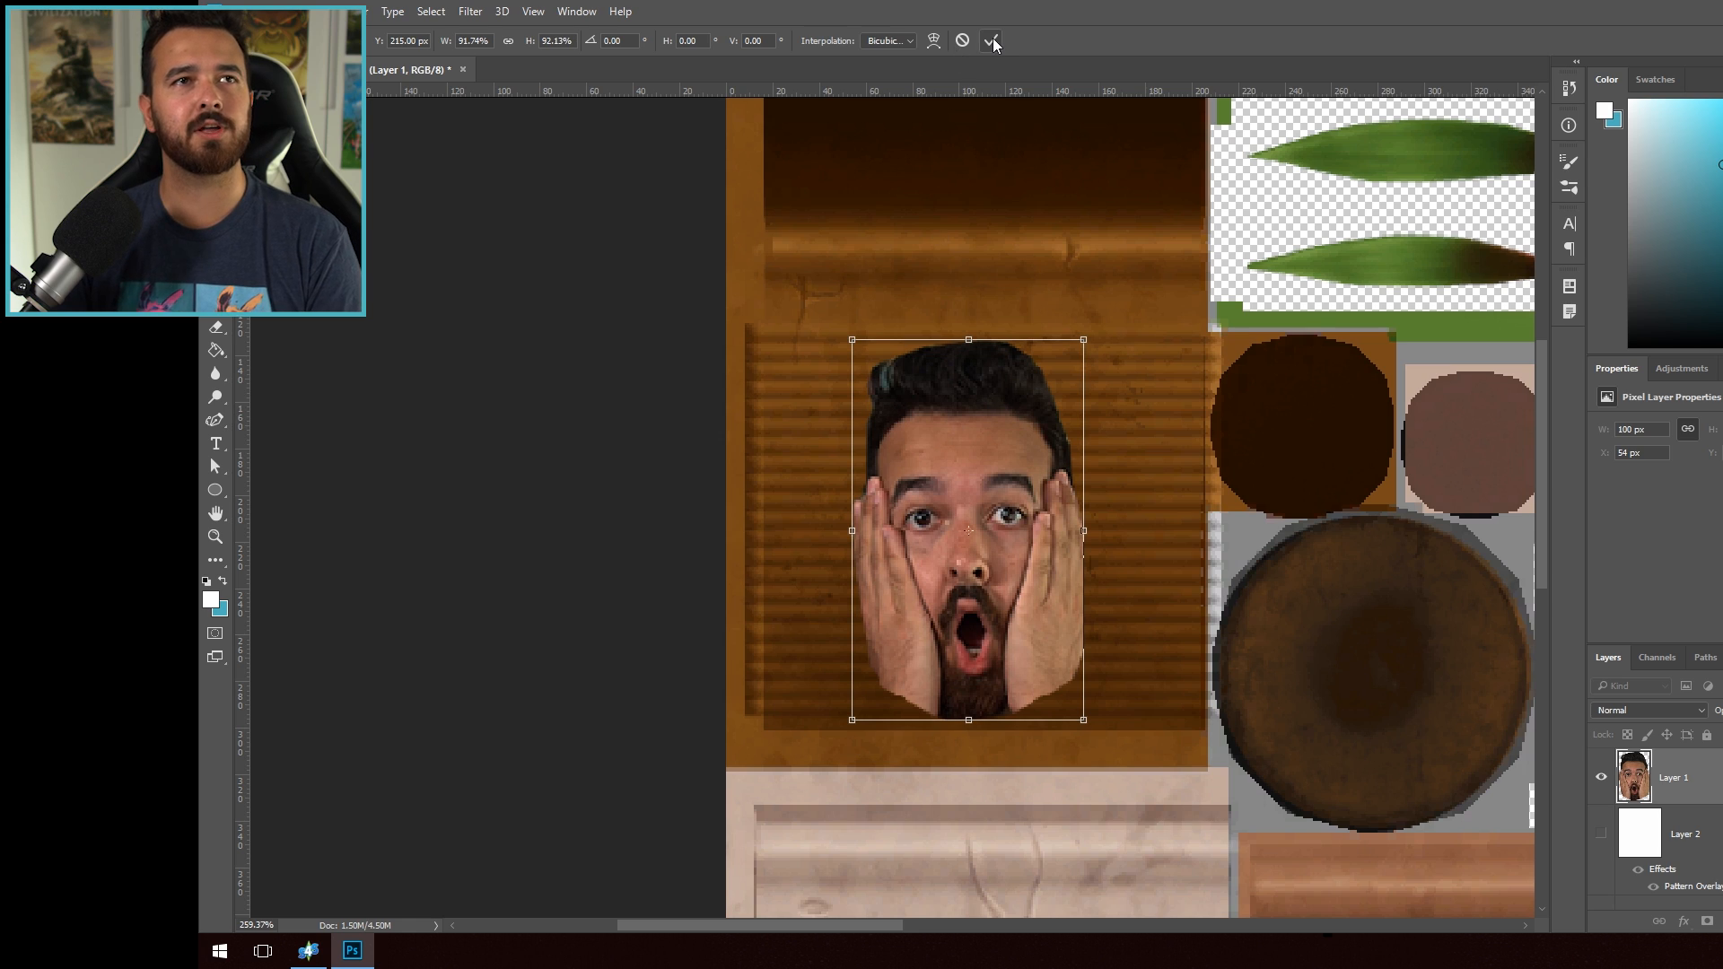
click(993, 44)
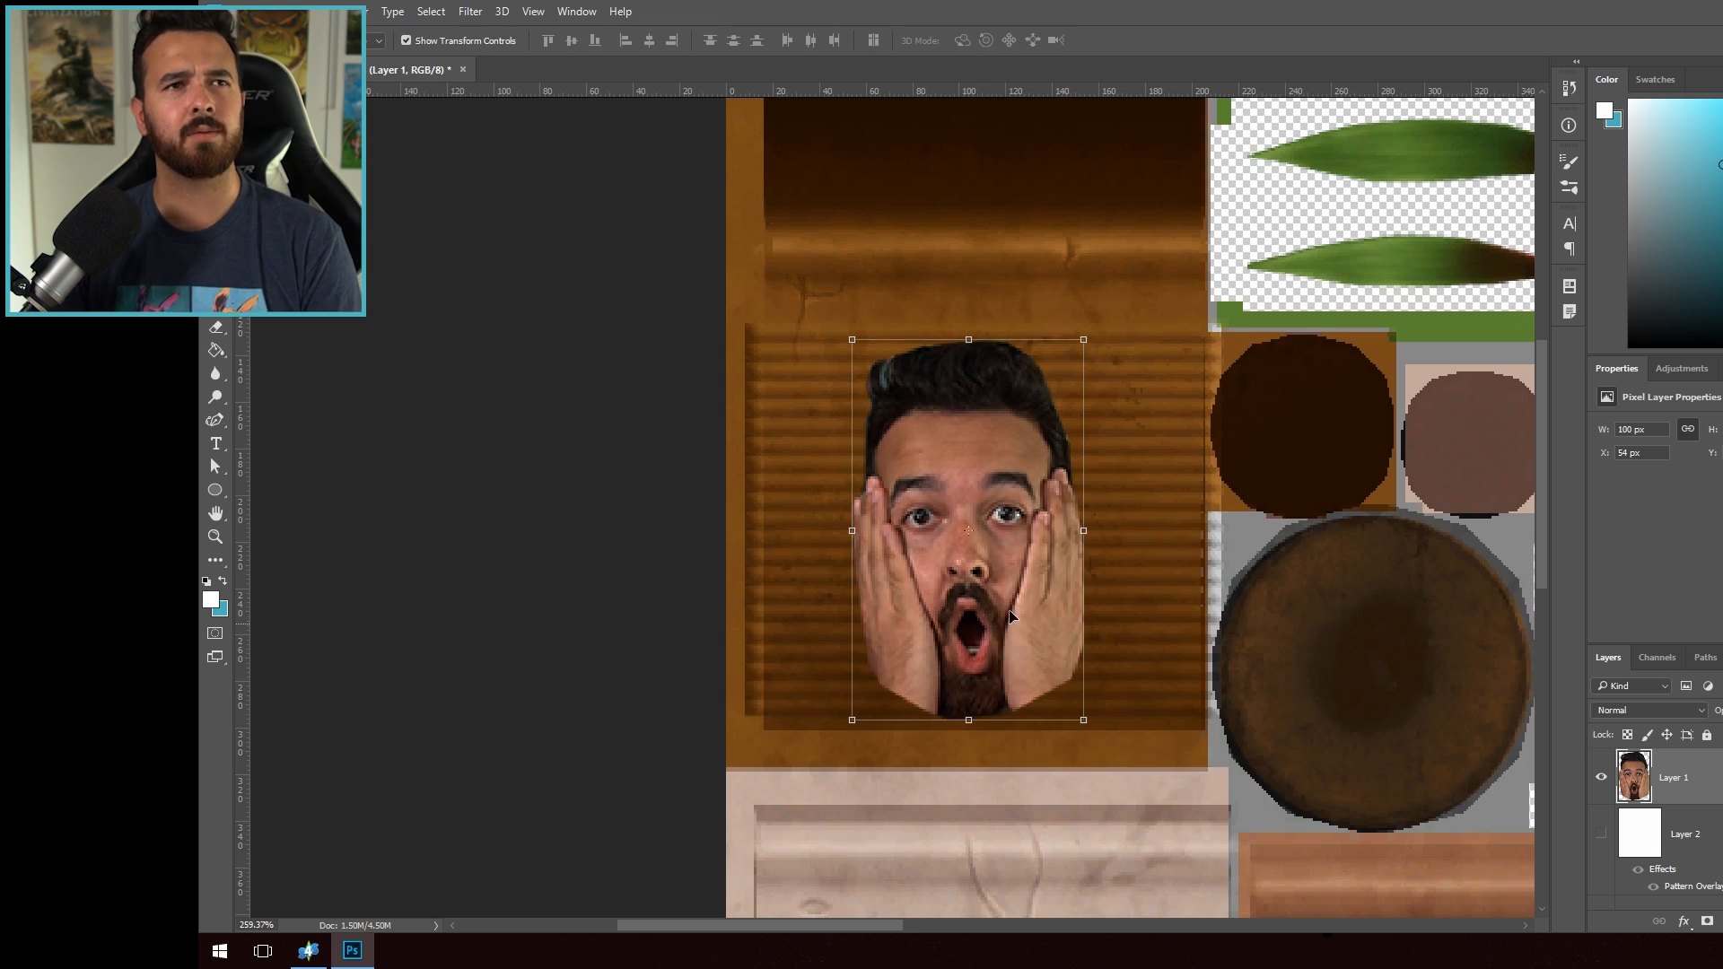
- Shift the face cutout horizontally to X 62 px in Photoshop and warp its upper corners and upper sides inward
drag(1006, 603, 1025, 603)
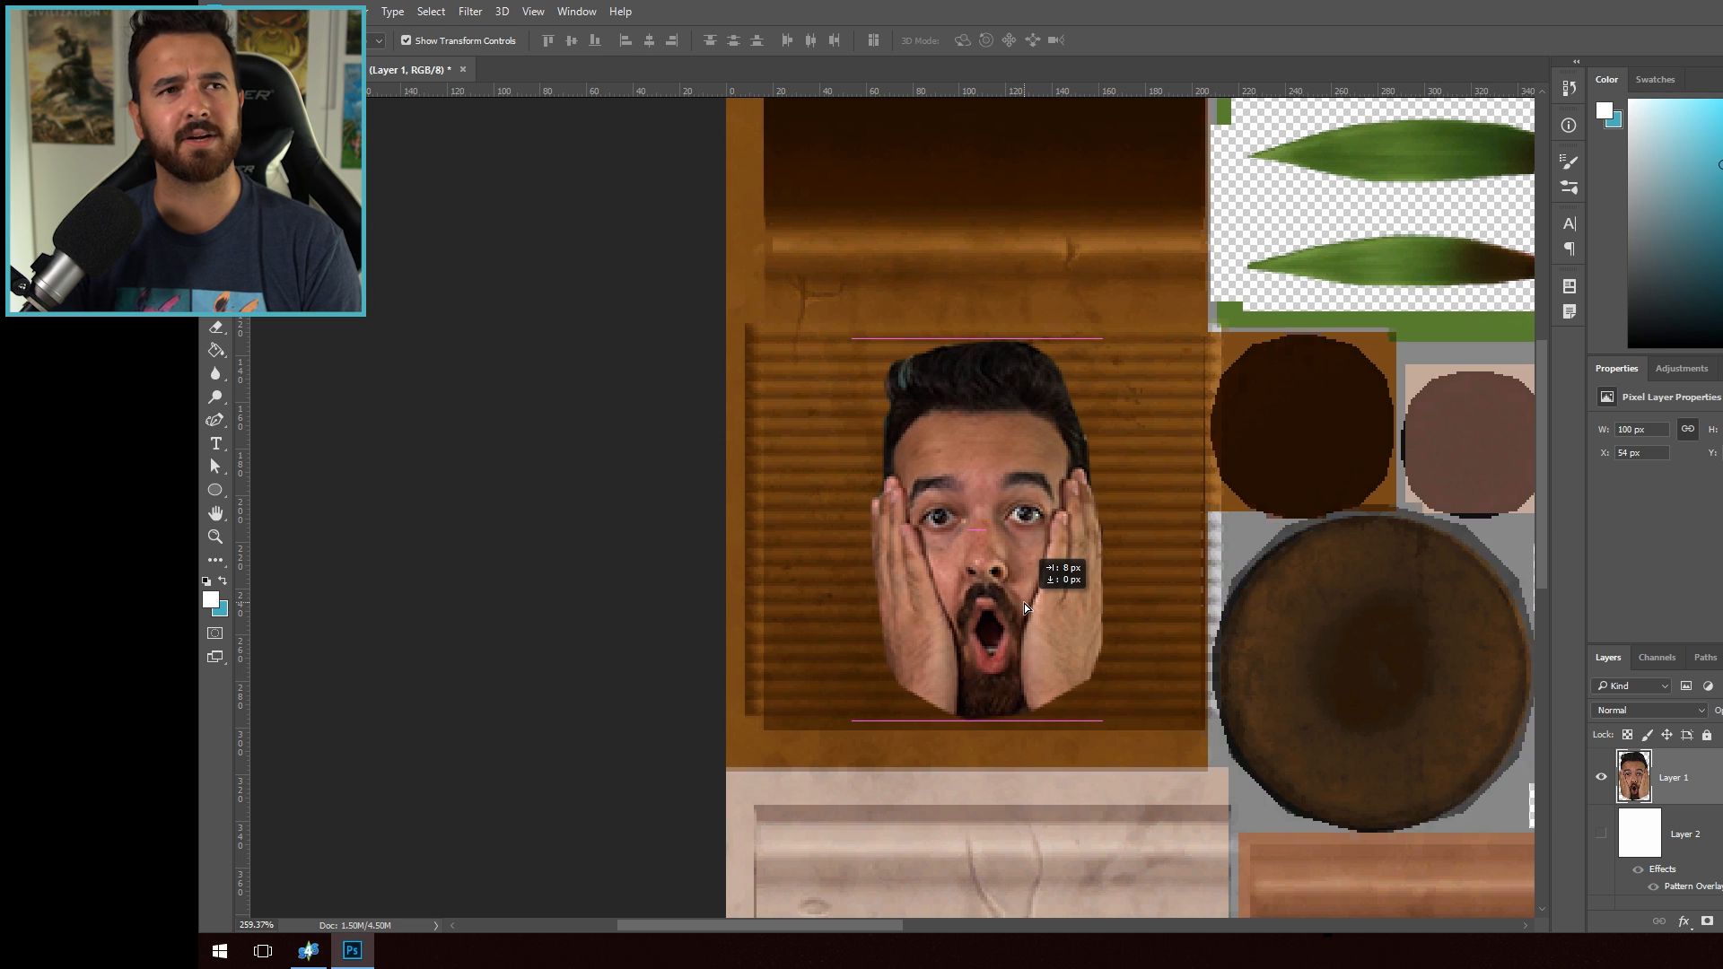
click(500, 11)
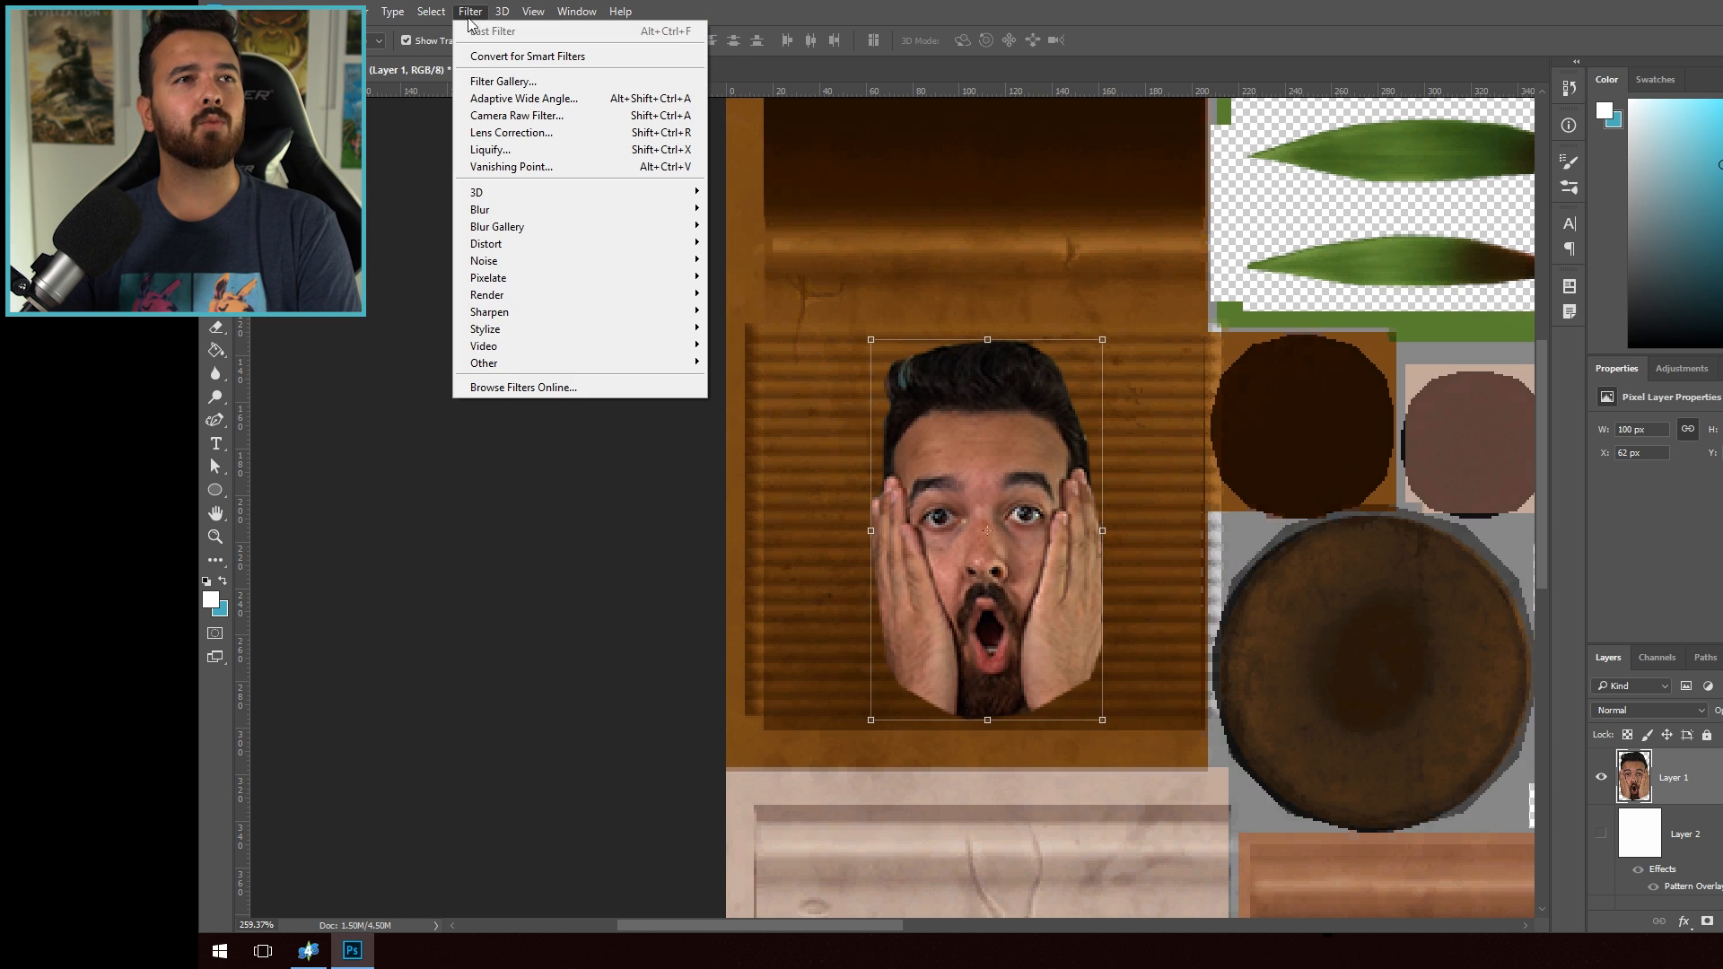
mouse_move(280, 11)
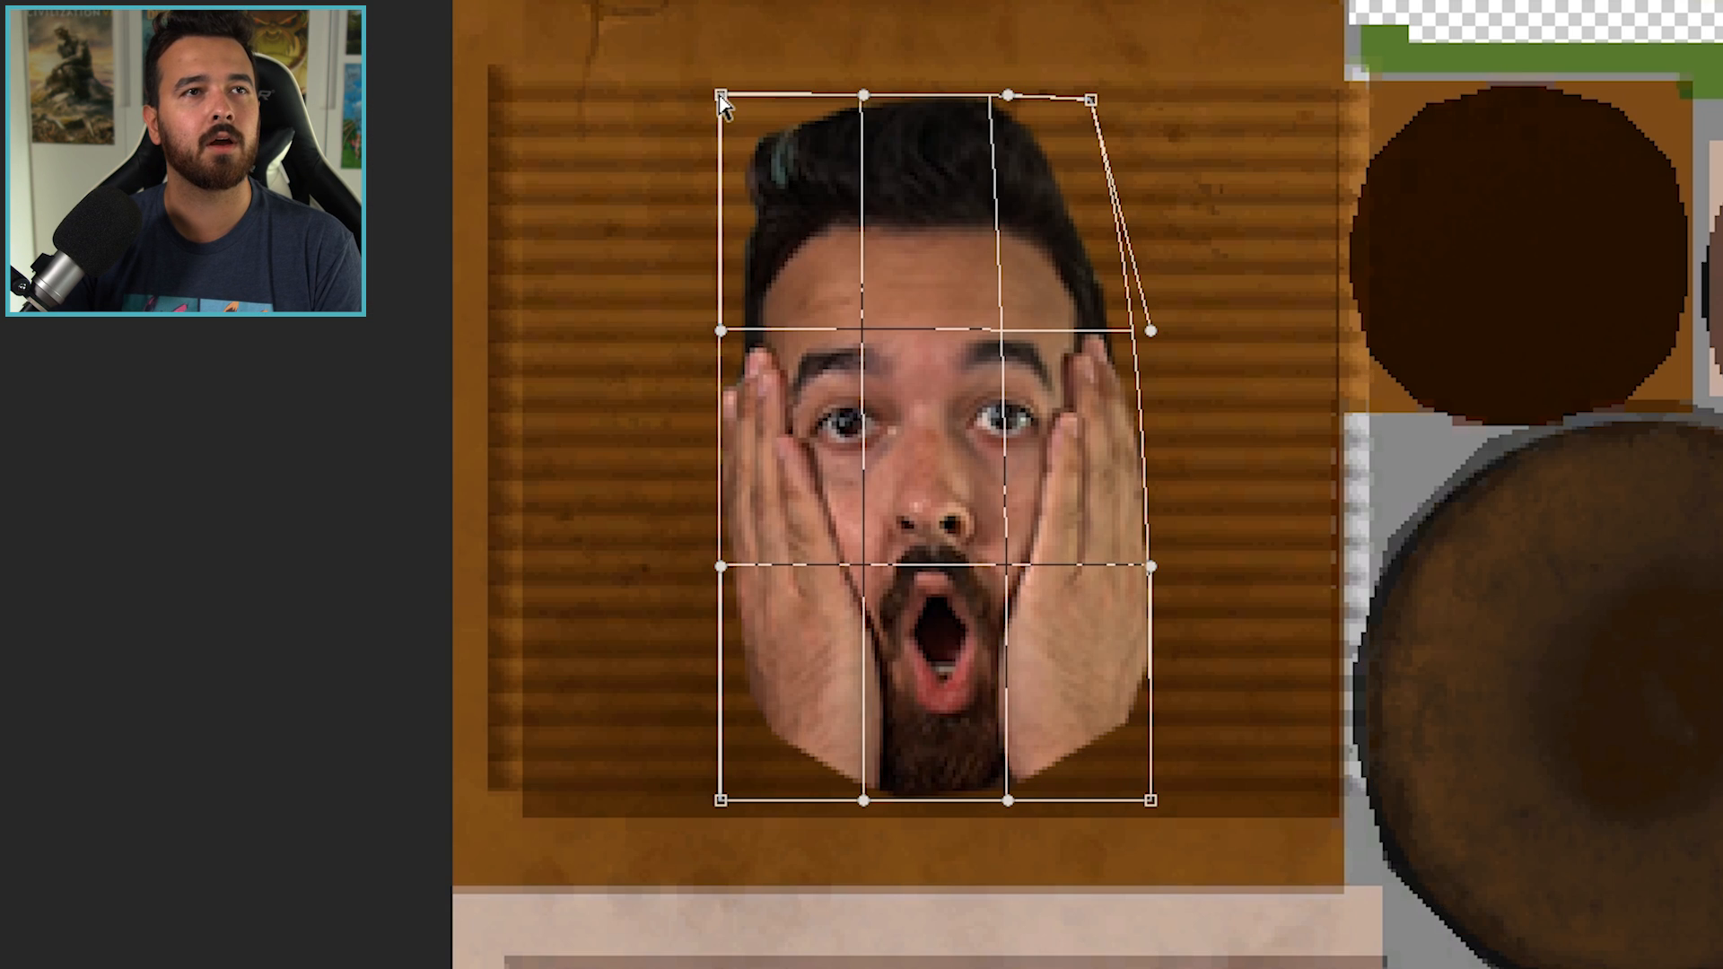
drag(871, 341, 910, 341)
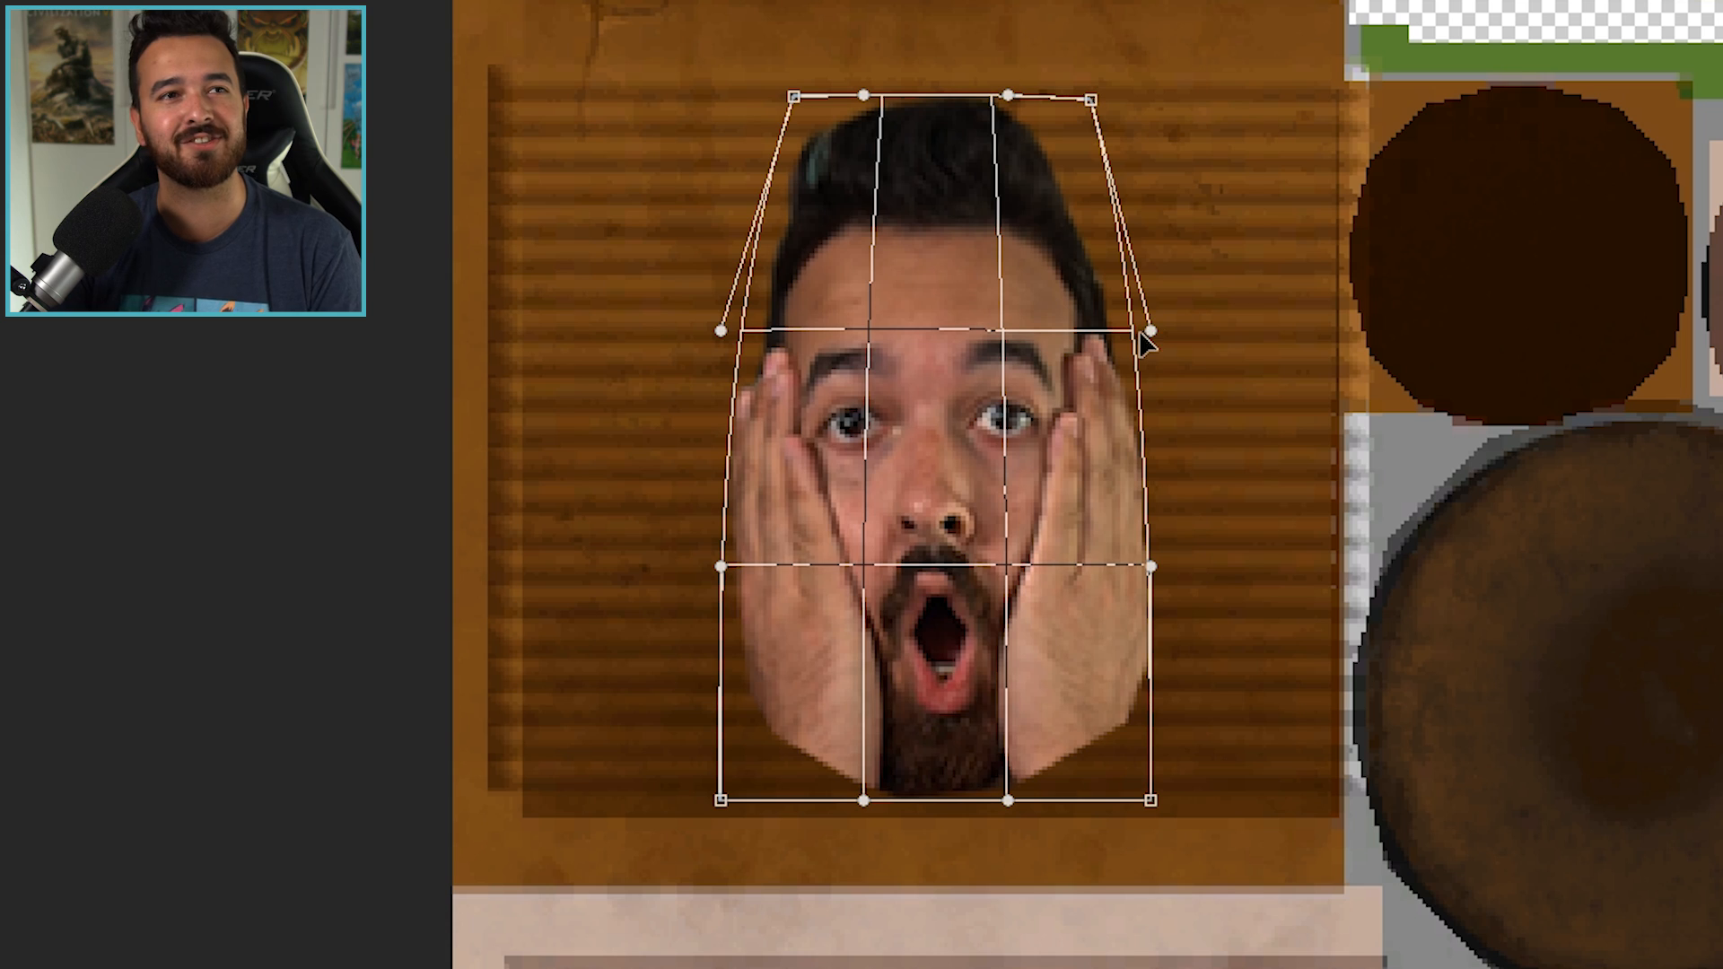
drag(1120, 334, 1109, 330)
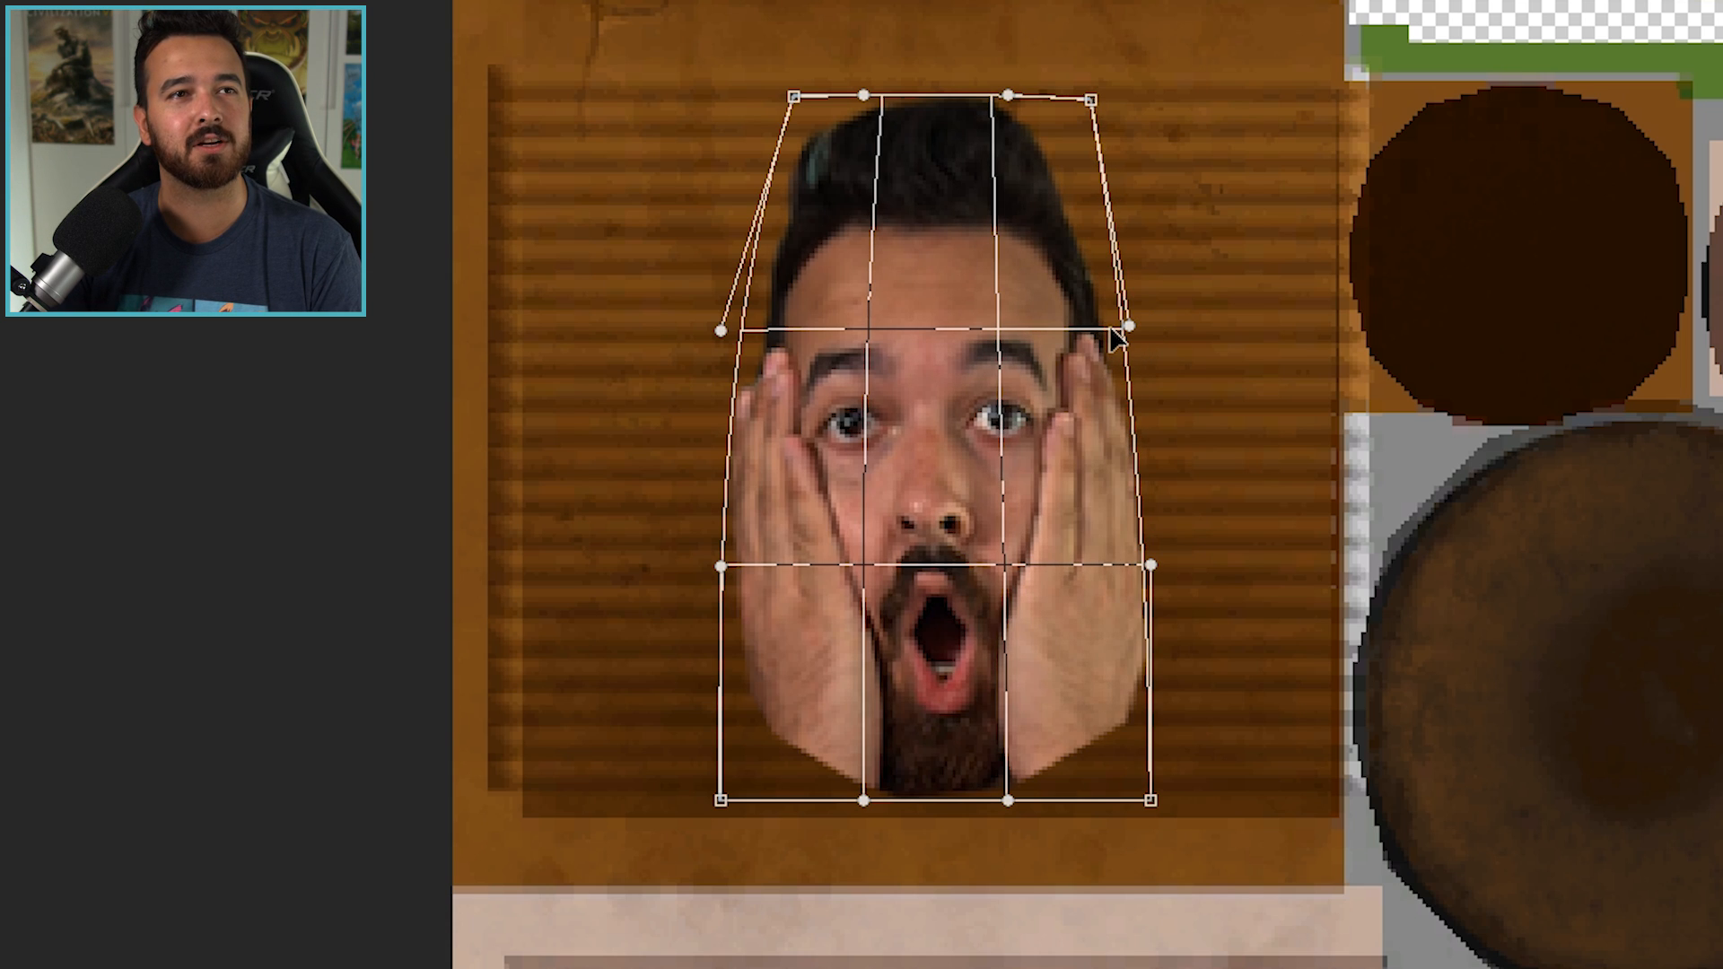
drag(714, 331, 754, 343)
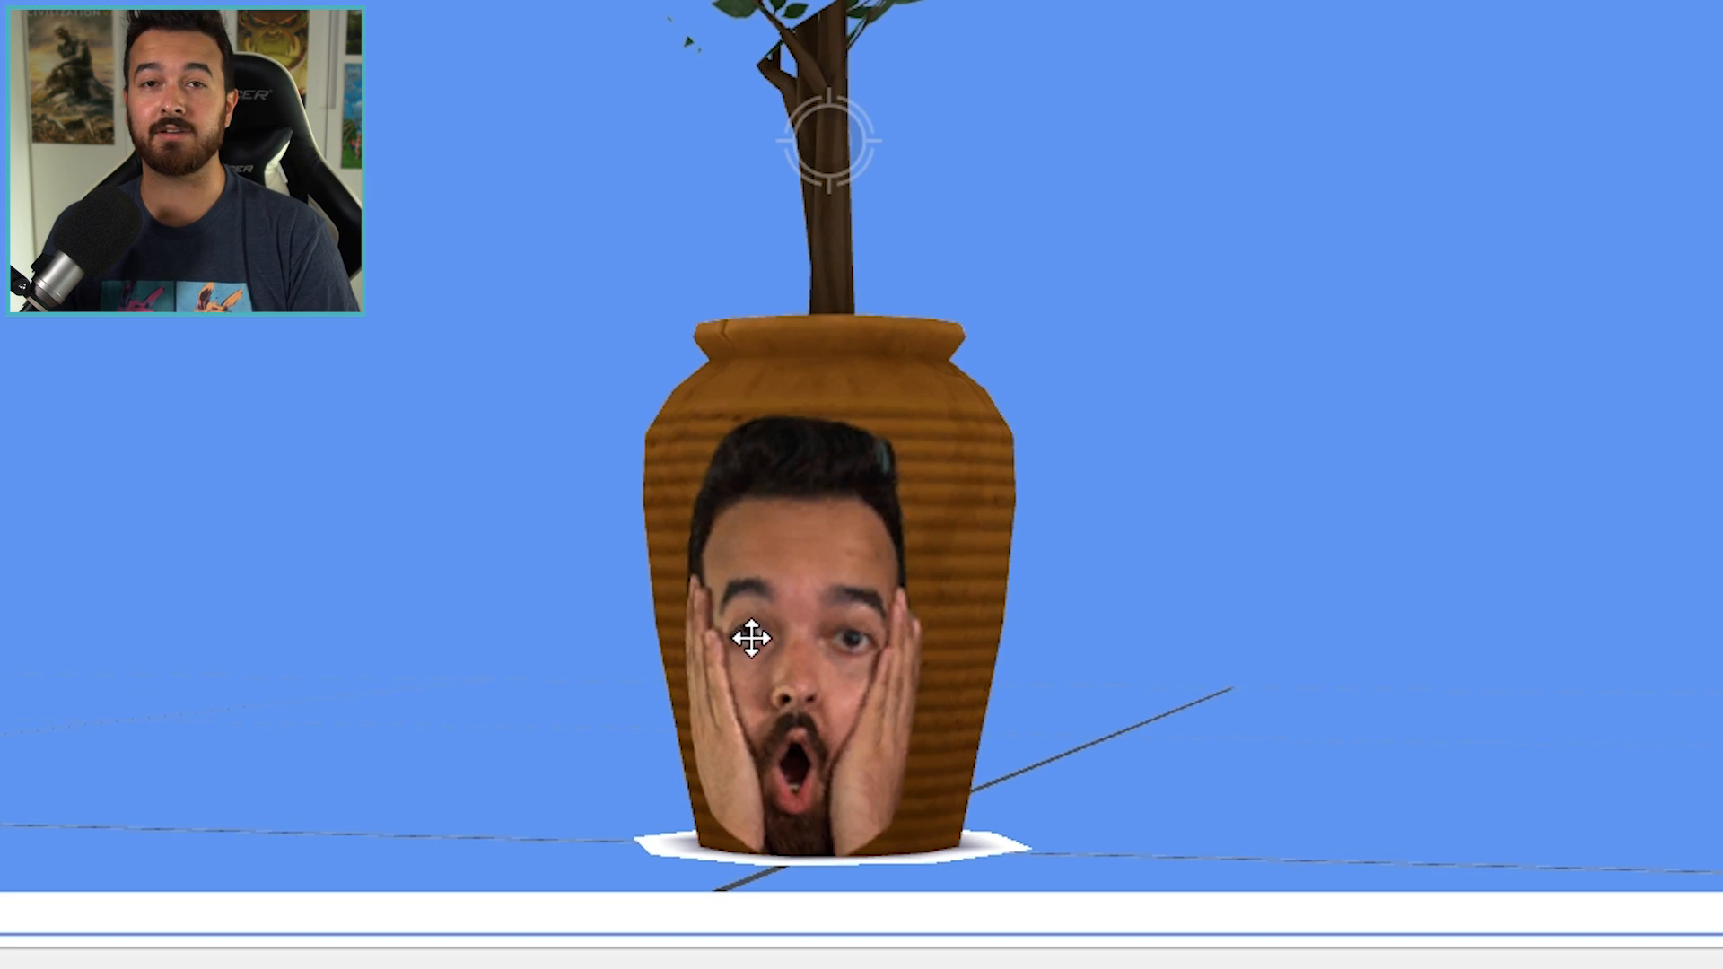
- Inspect the warped face on the pot in the Sims 4 Studio 3D preview
drag(926, 656, 821, 751)
scroll(869, 626, down, 2)
scroll(773, 488, down, 2)
drag(772, 488, 692, 257)
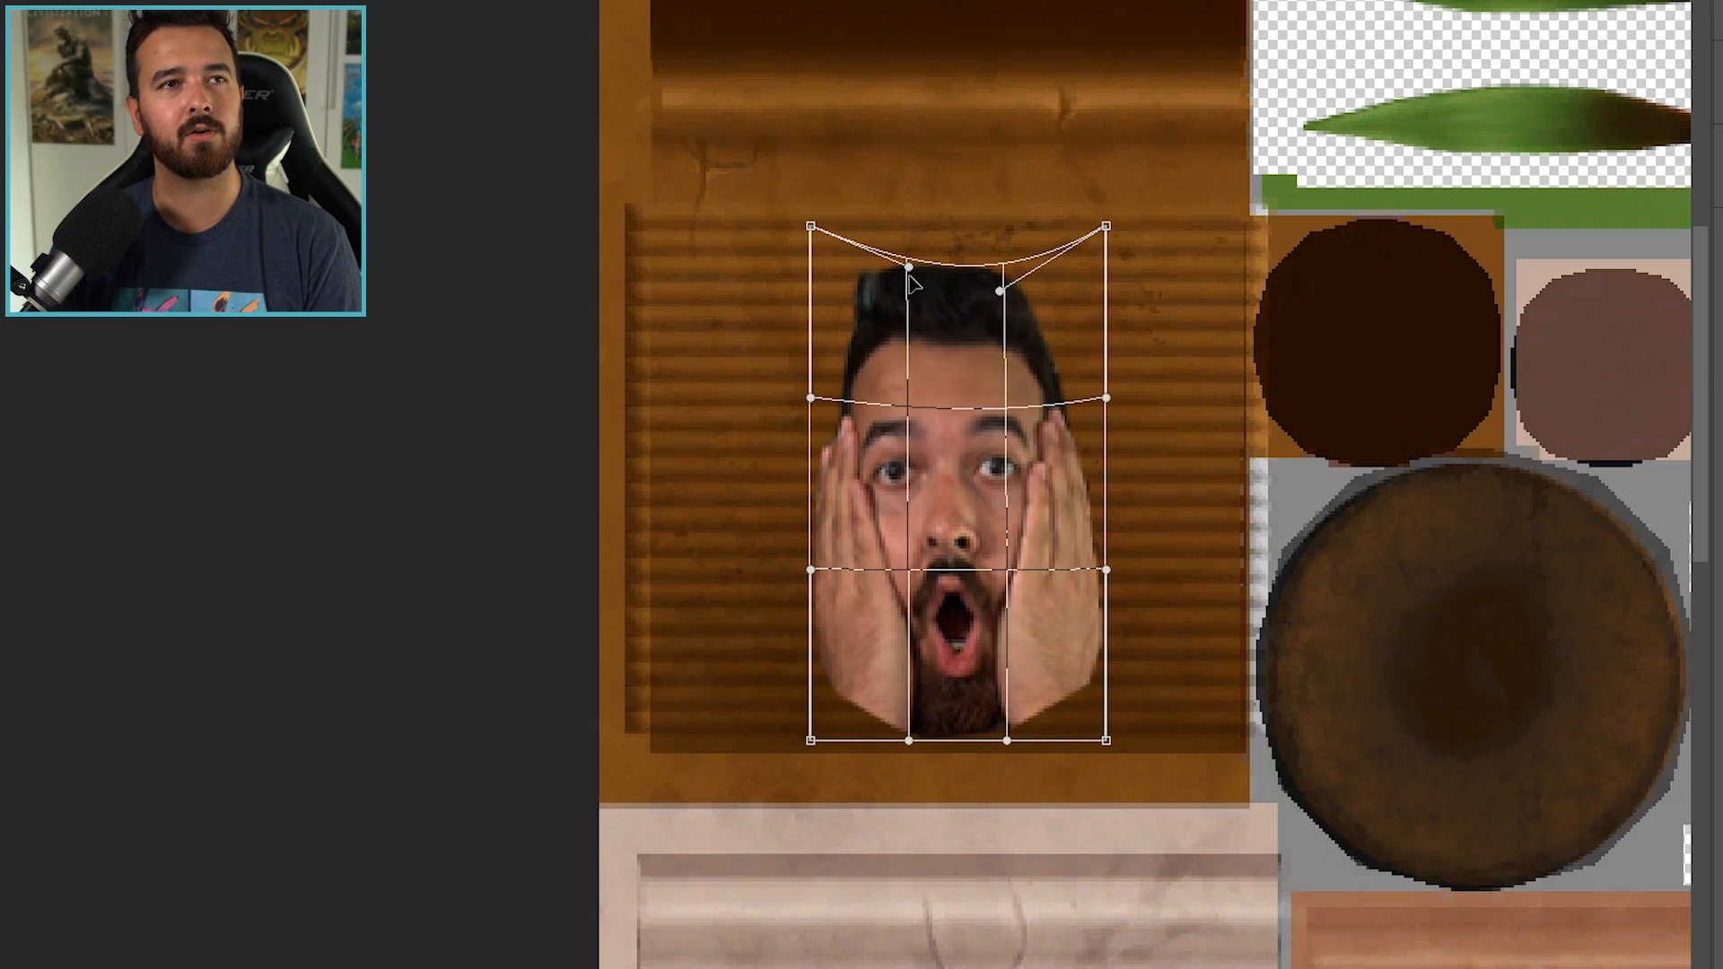
- Warp the top edge of the face cutout downward into a curve and check it on the pot in Sims 4 Studio
drag(909, 279, 996, 308)
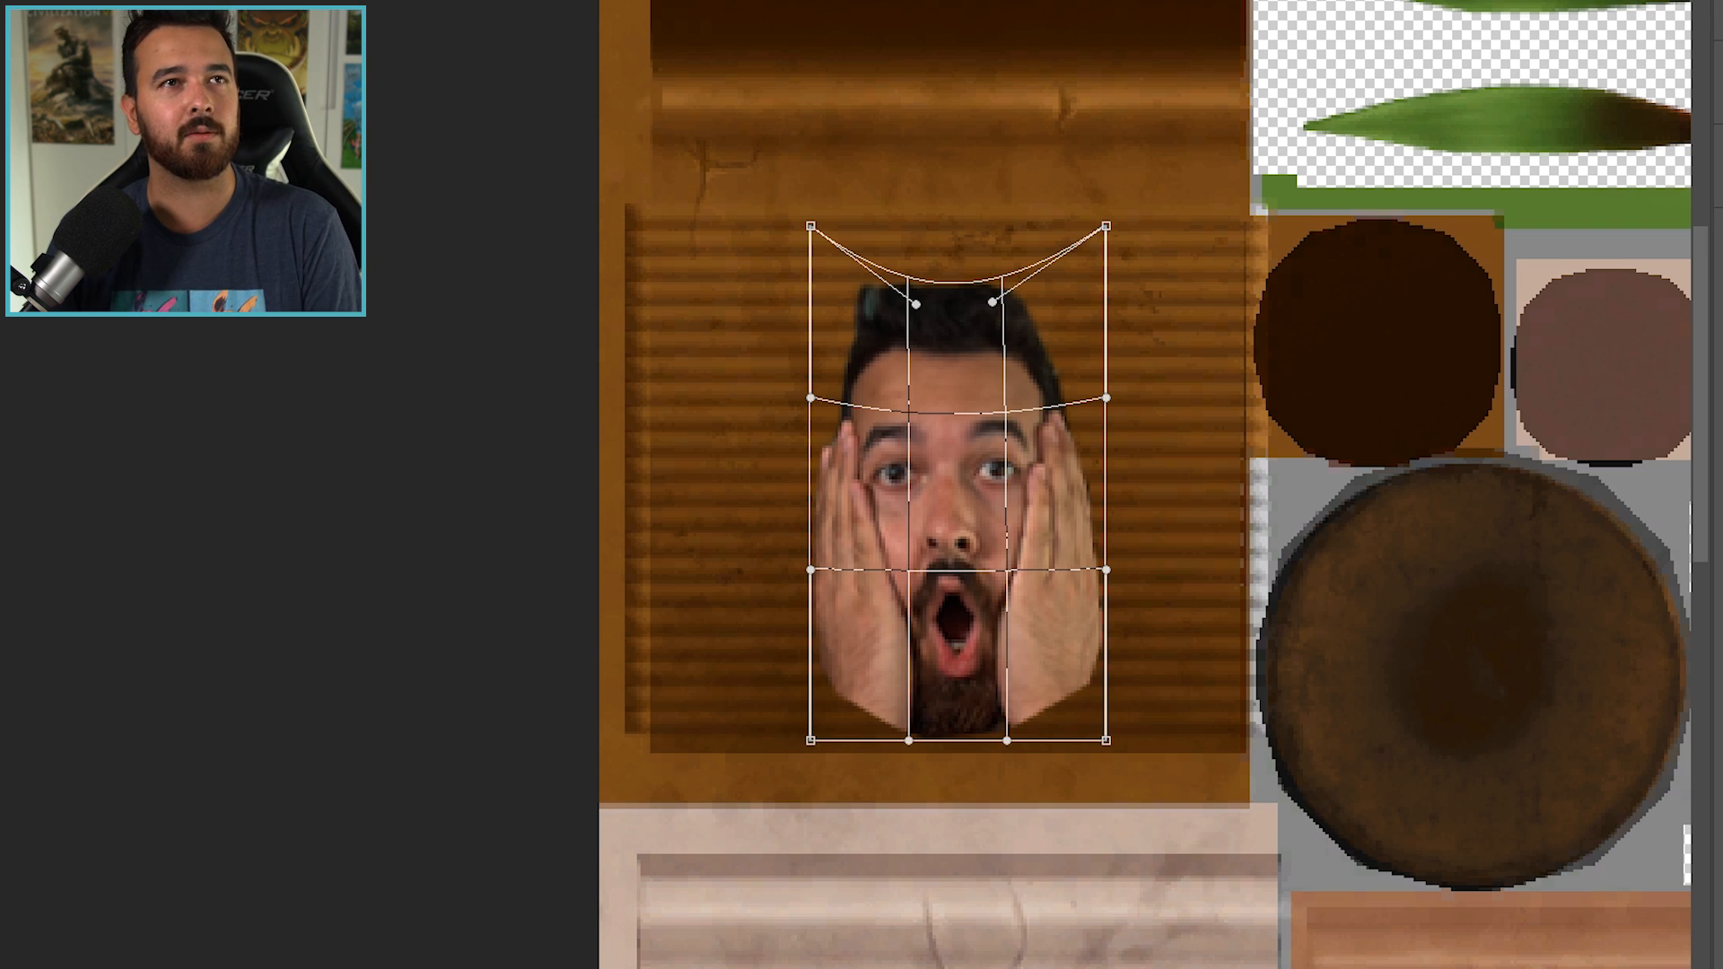
key(Return)
key(ctrl+t)
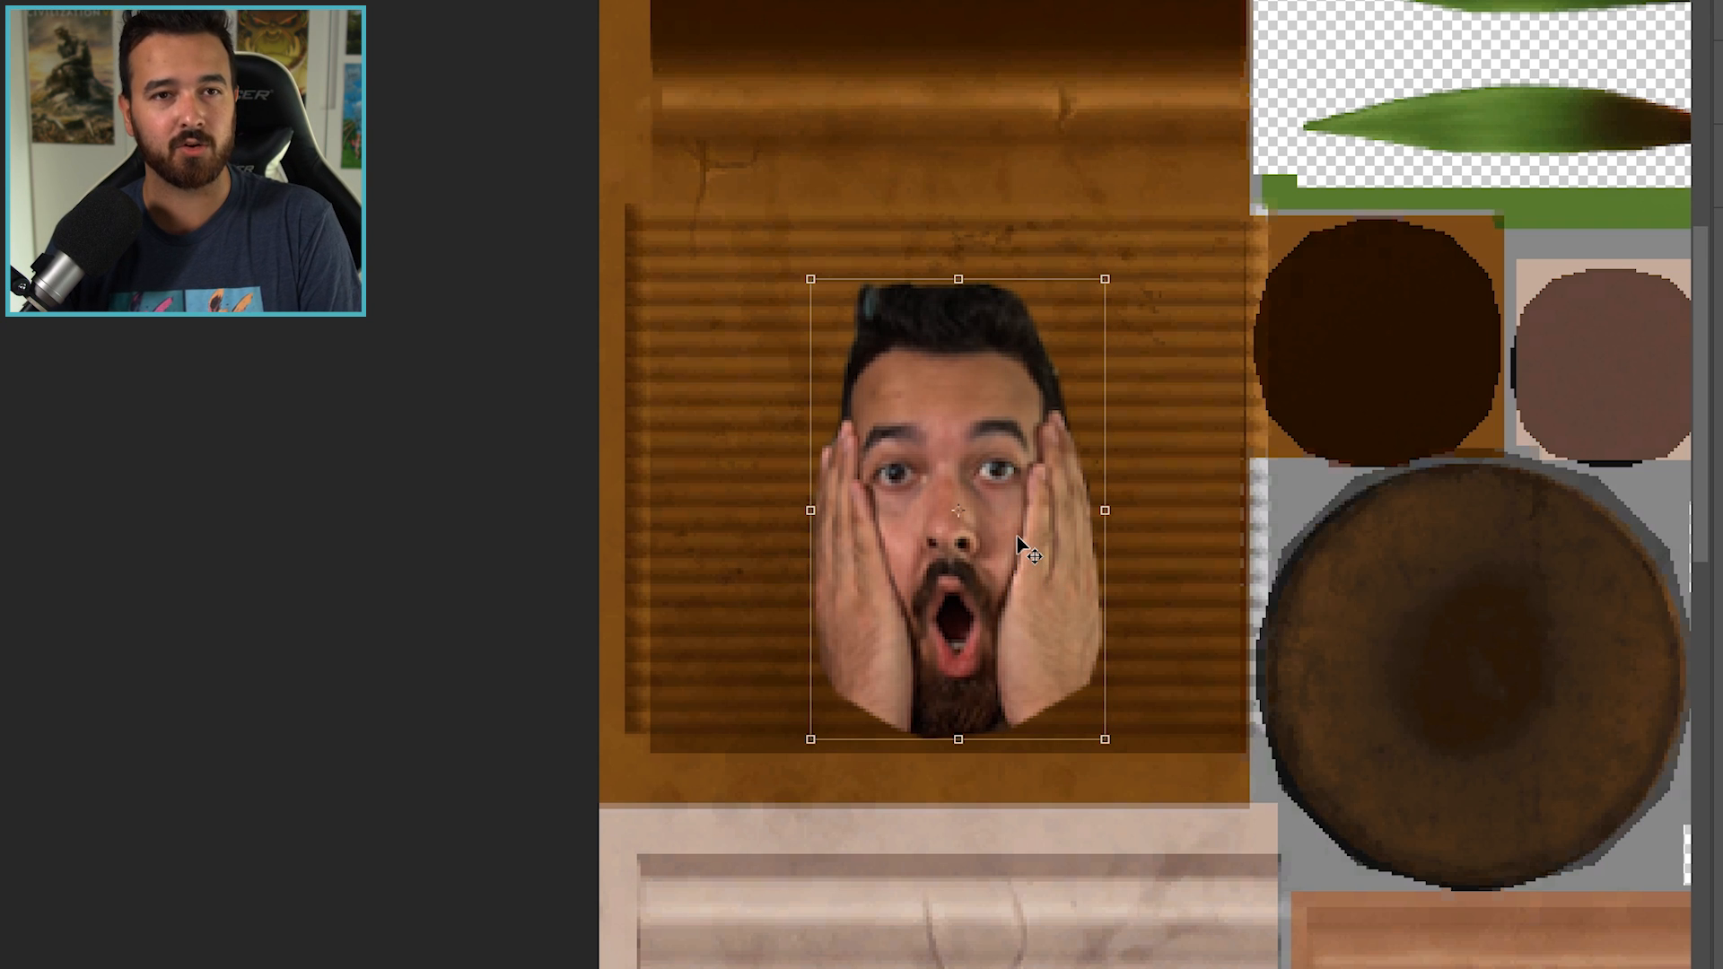
key(Return)
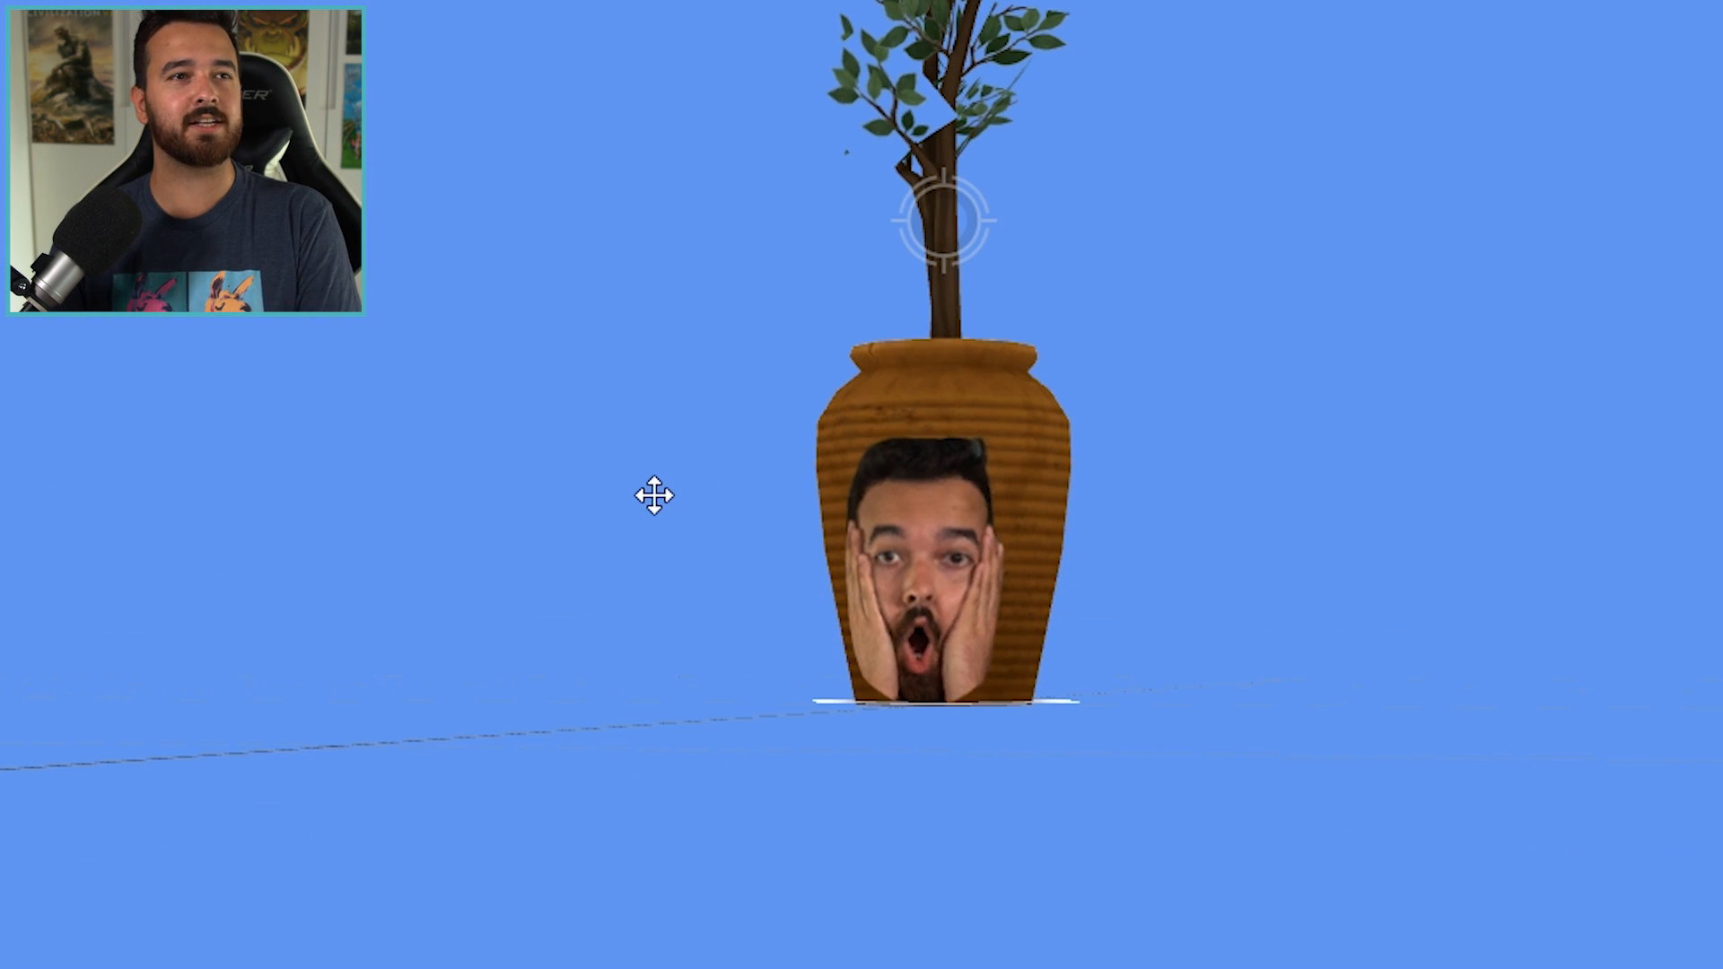
drag(653, 495, 969, 669)
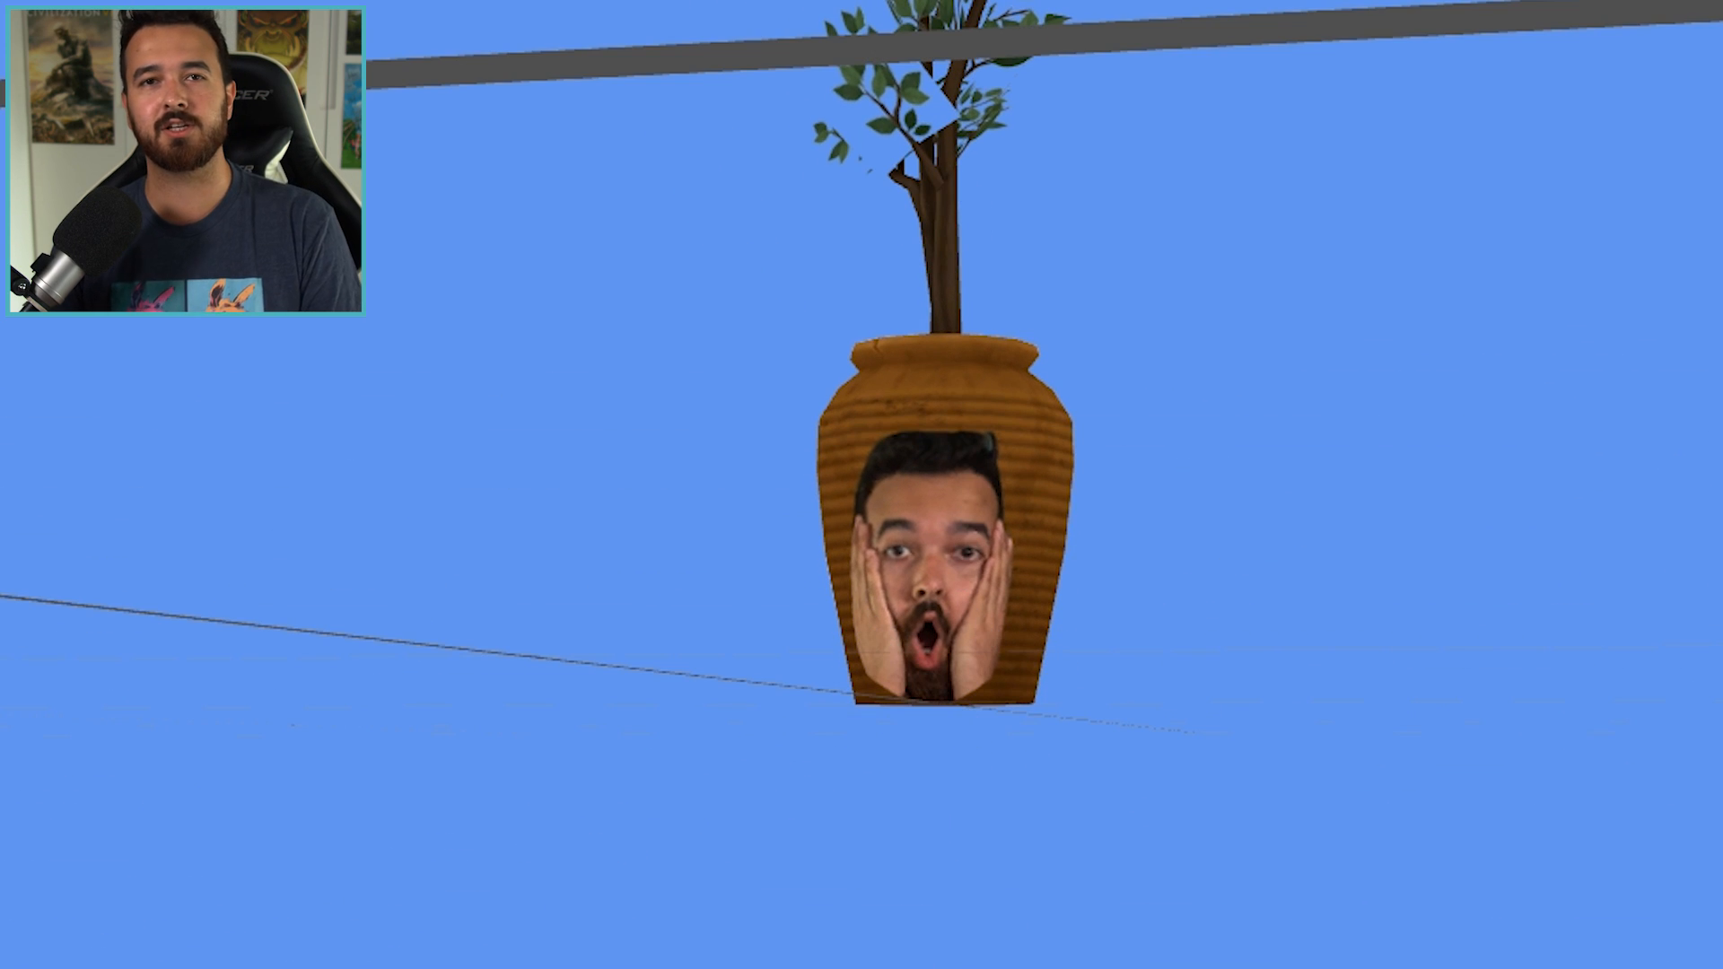
drag(808, 477, 1113, 505)
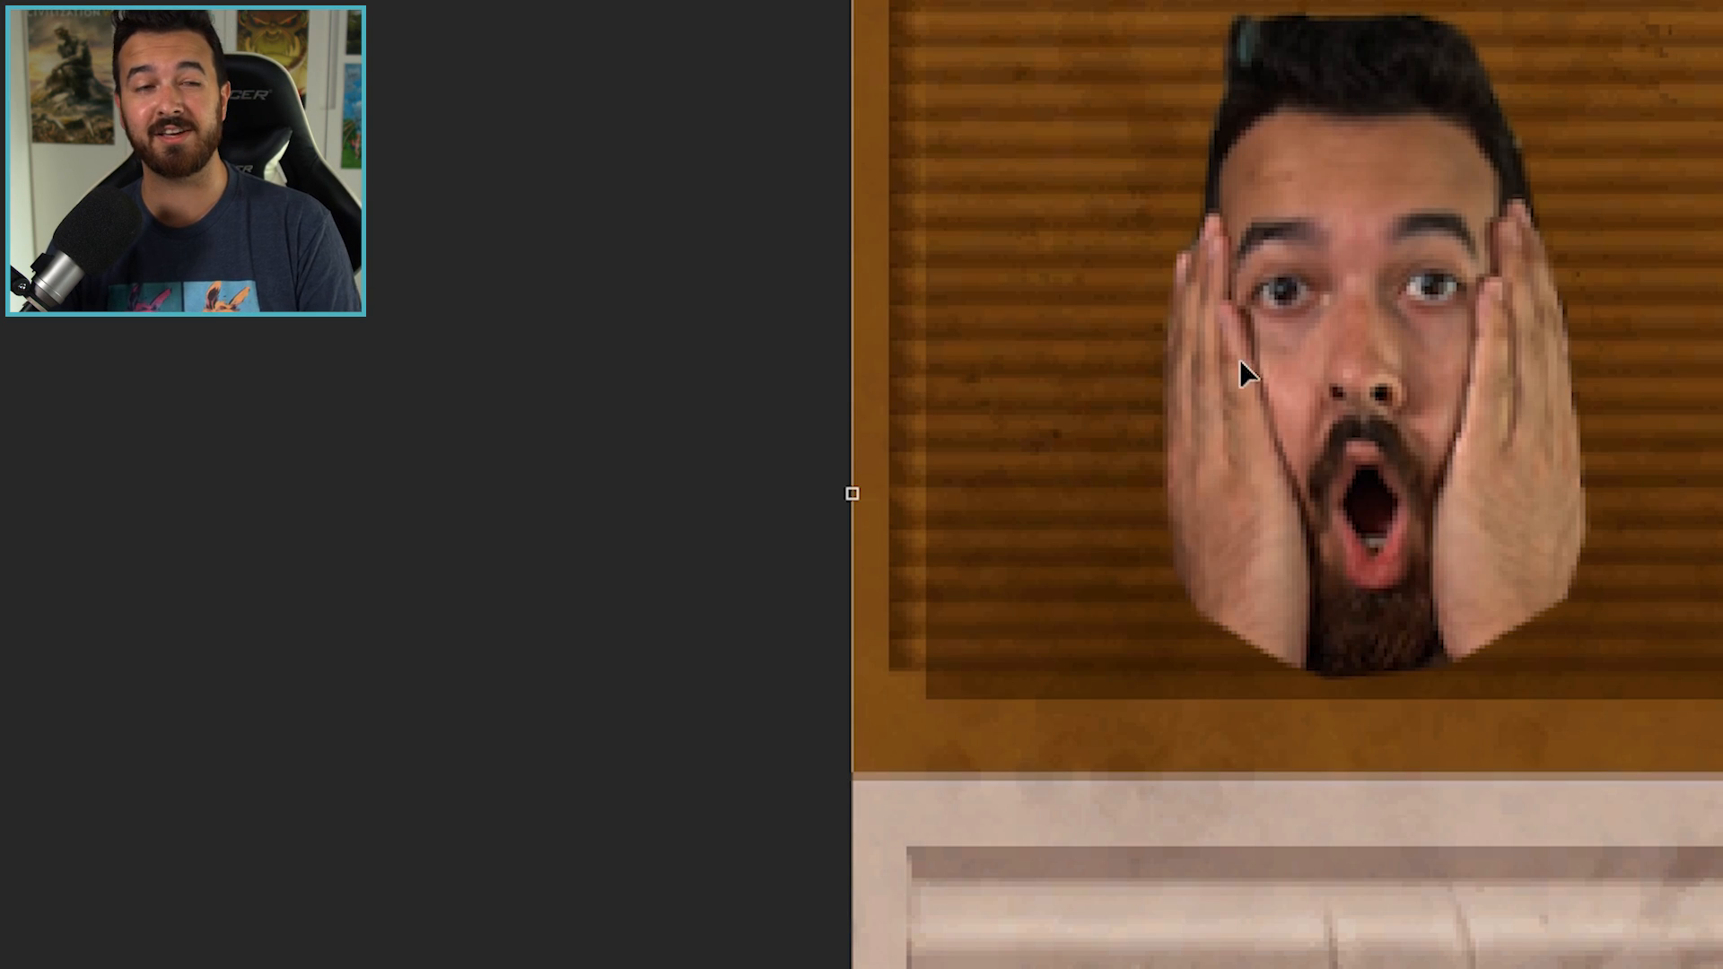
- Lower the face layer's opacity to 66% in Photoshop and deselect the layer
click(1592, 710)
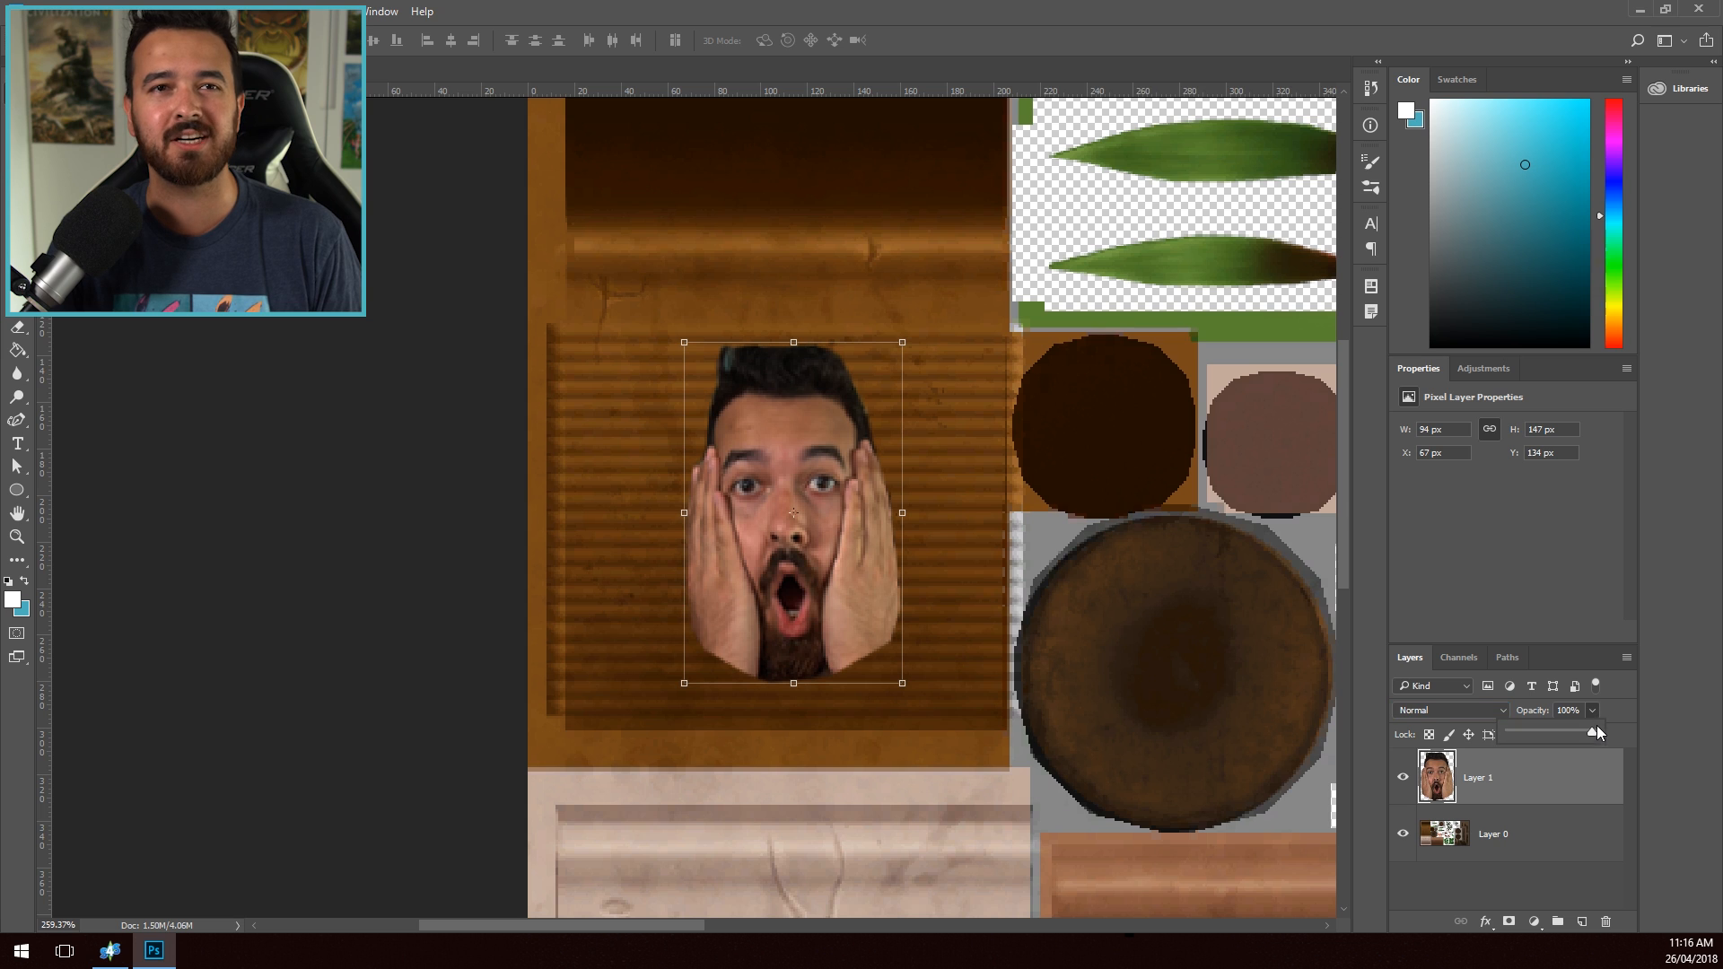
drag(1576, 730, 1564, 730)
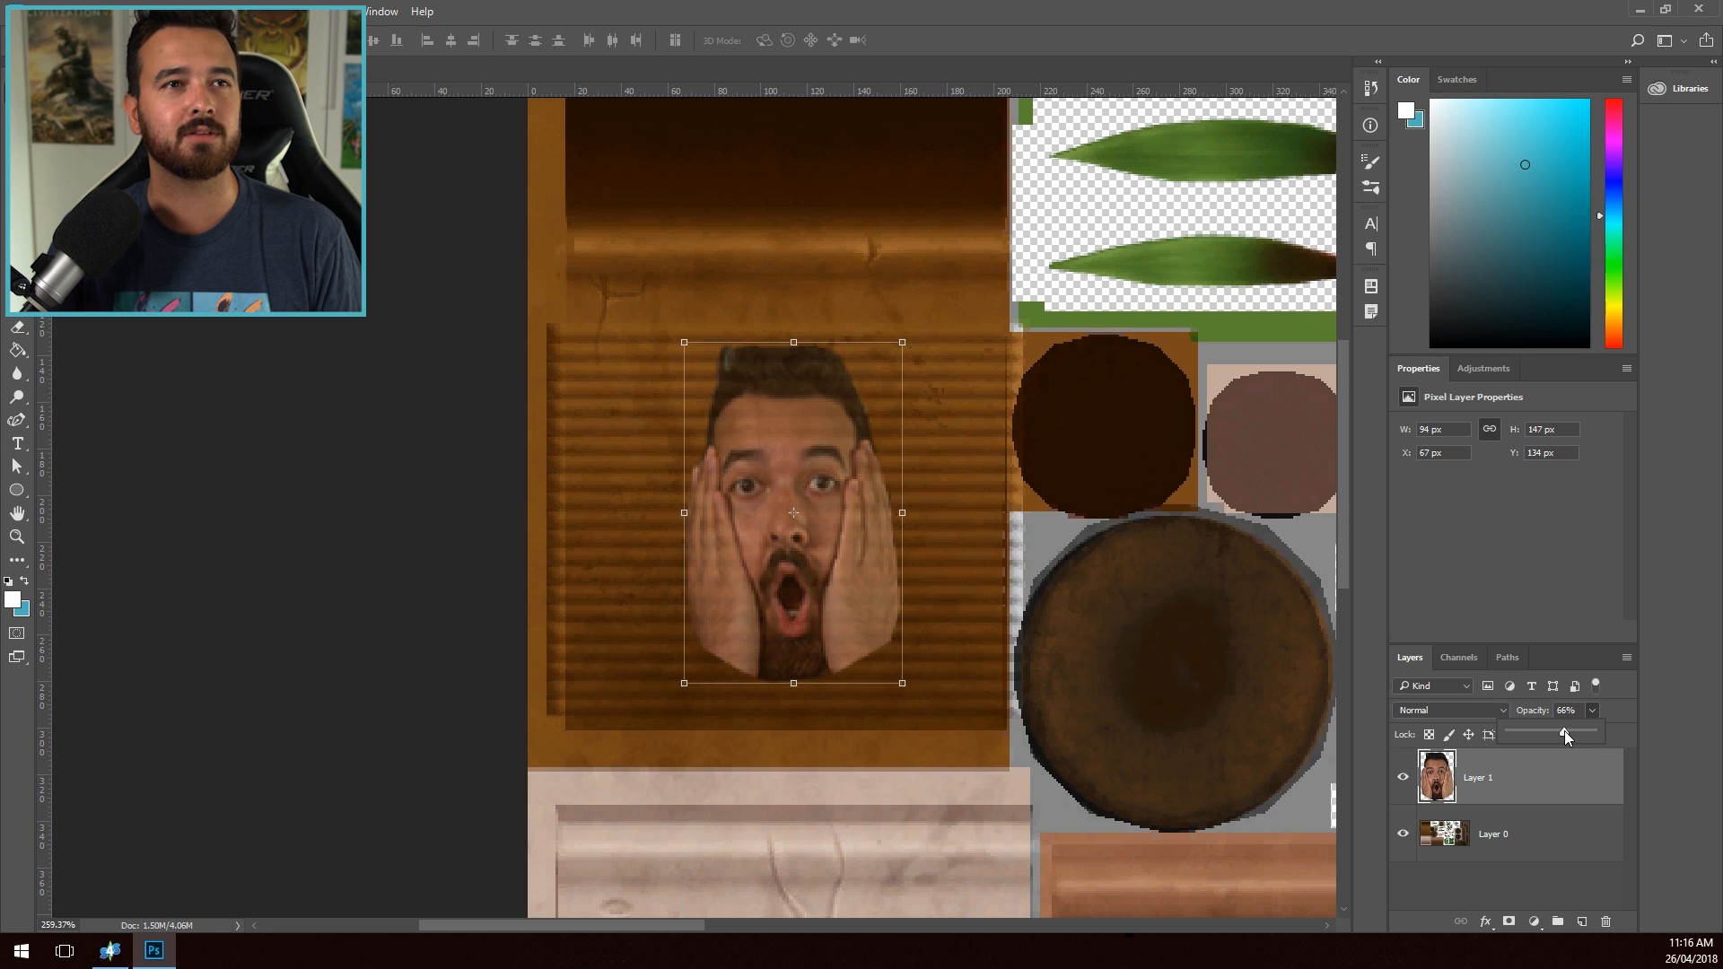
drag(1555, 734, 1564, 734)
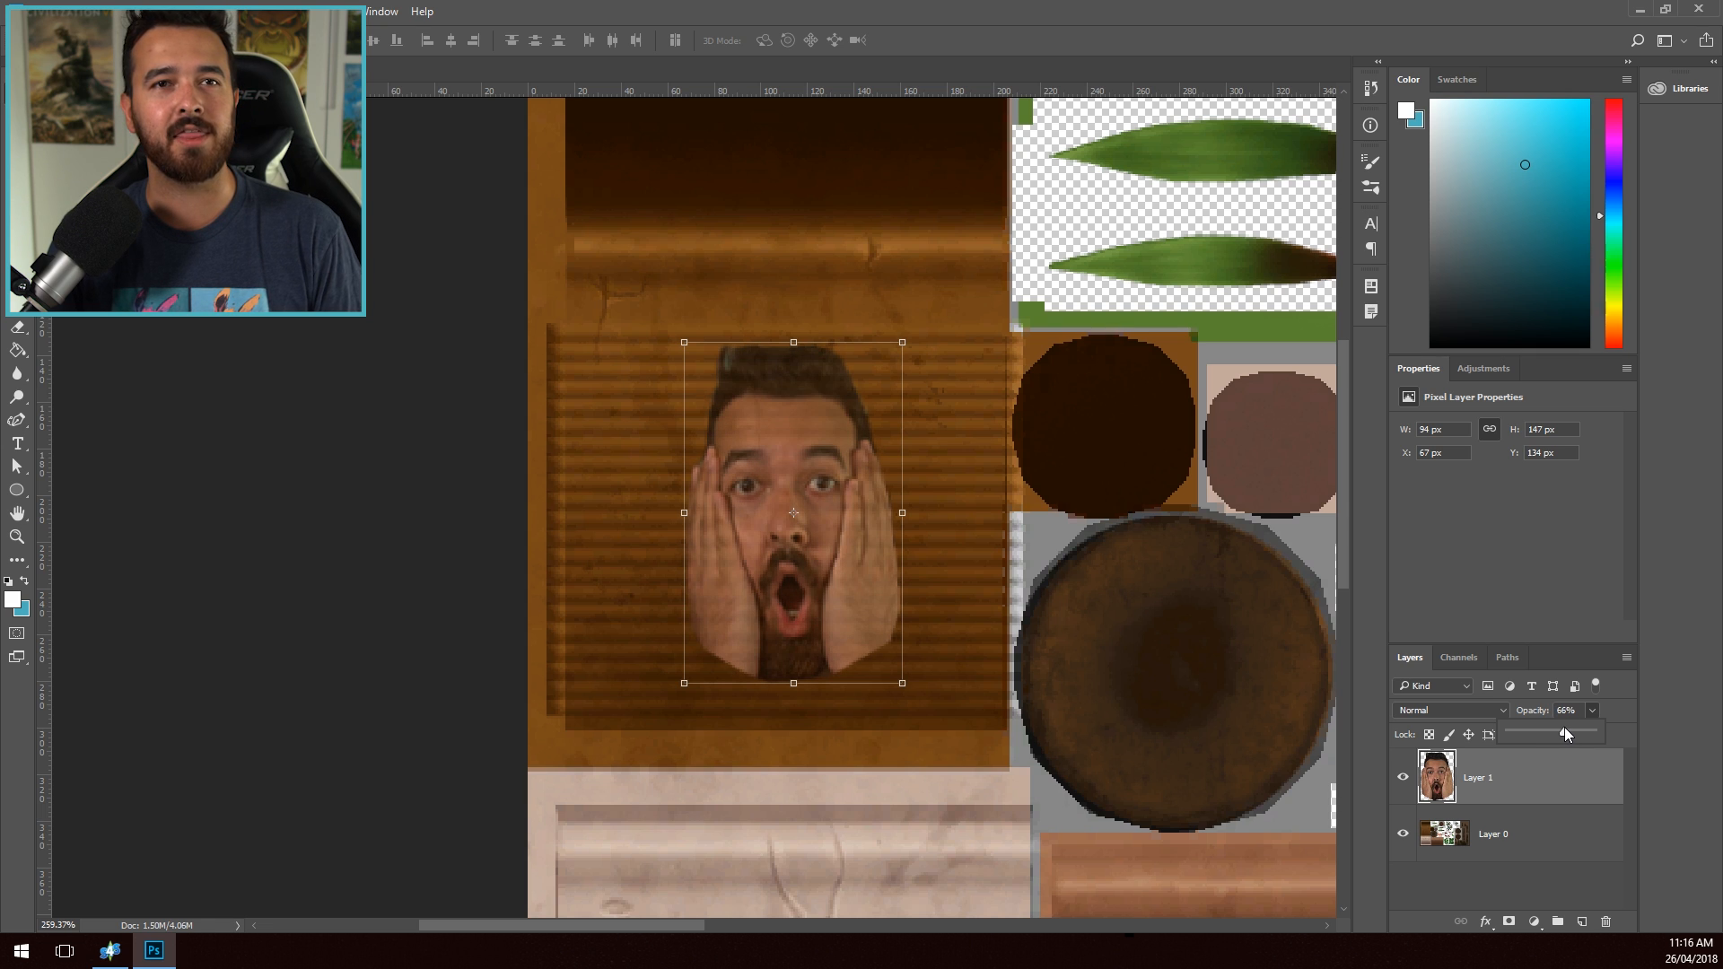
click(296, 472)
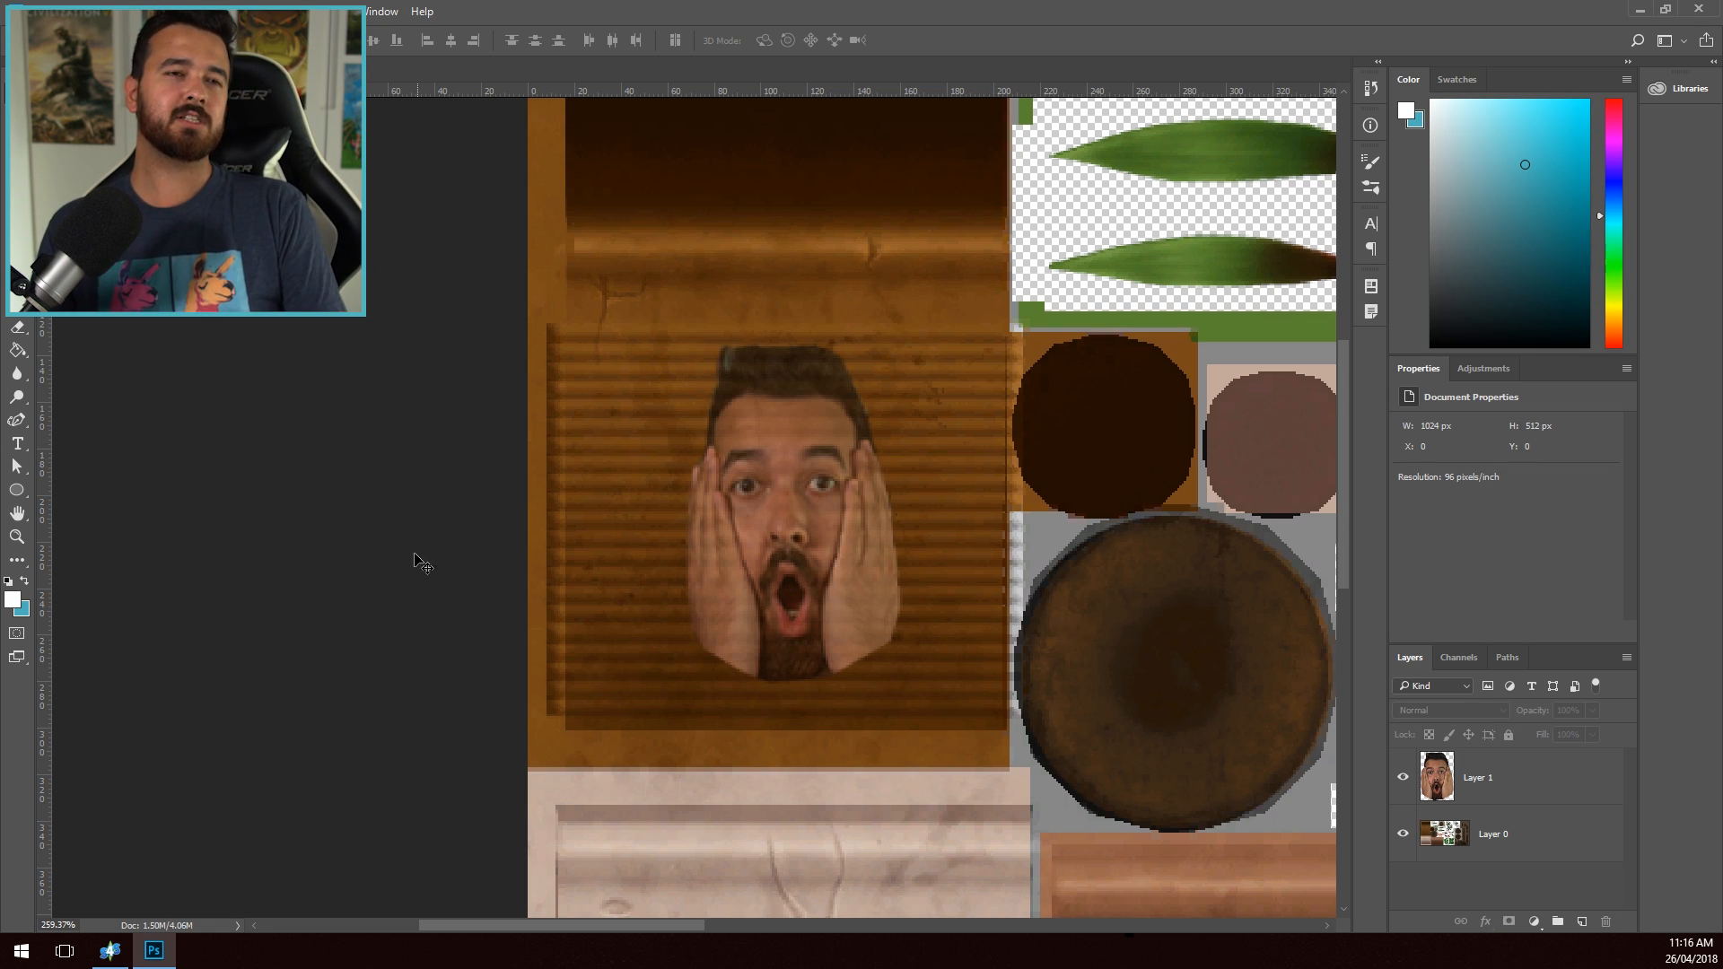
- Apply a Camera Raw filter to the face layer with Exposure +1.25, Contrast +49, Clarity +74 and Vibrance +4
click(279, 4)
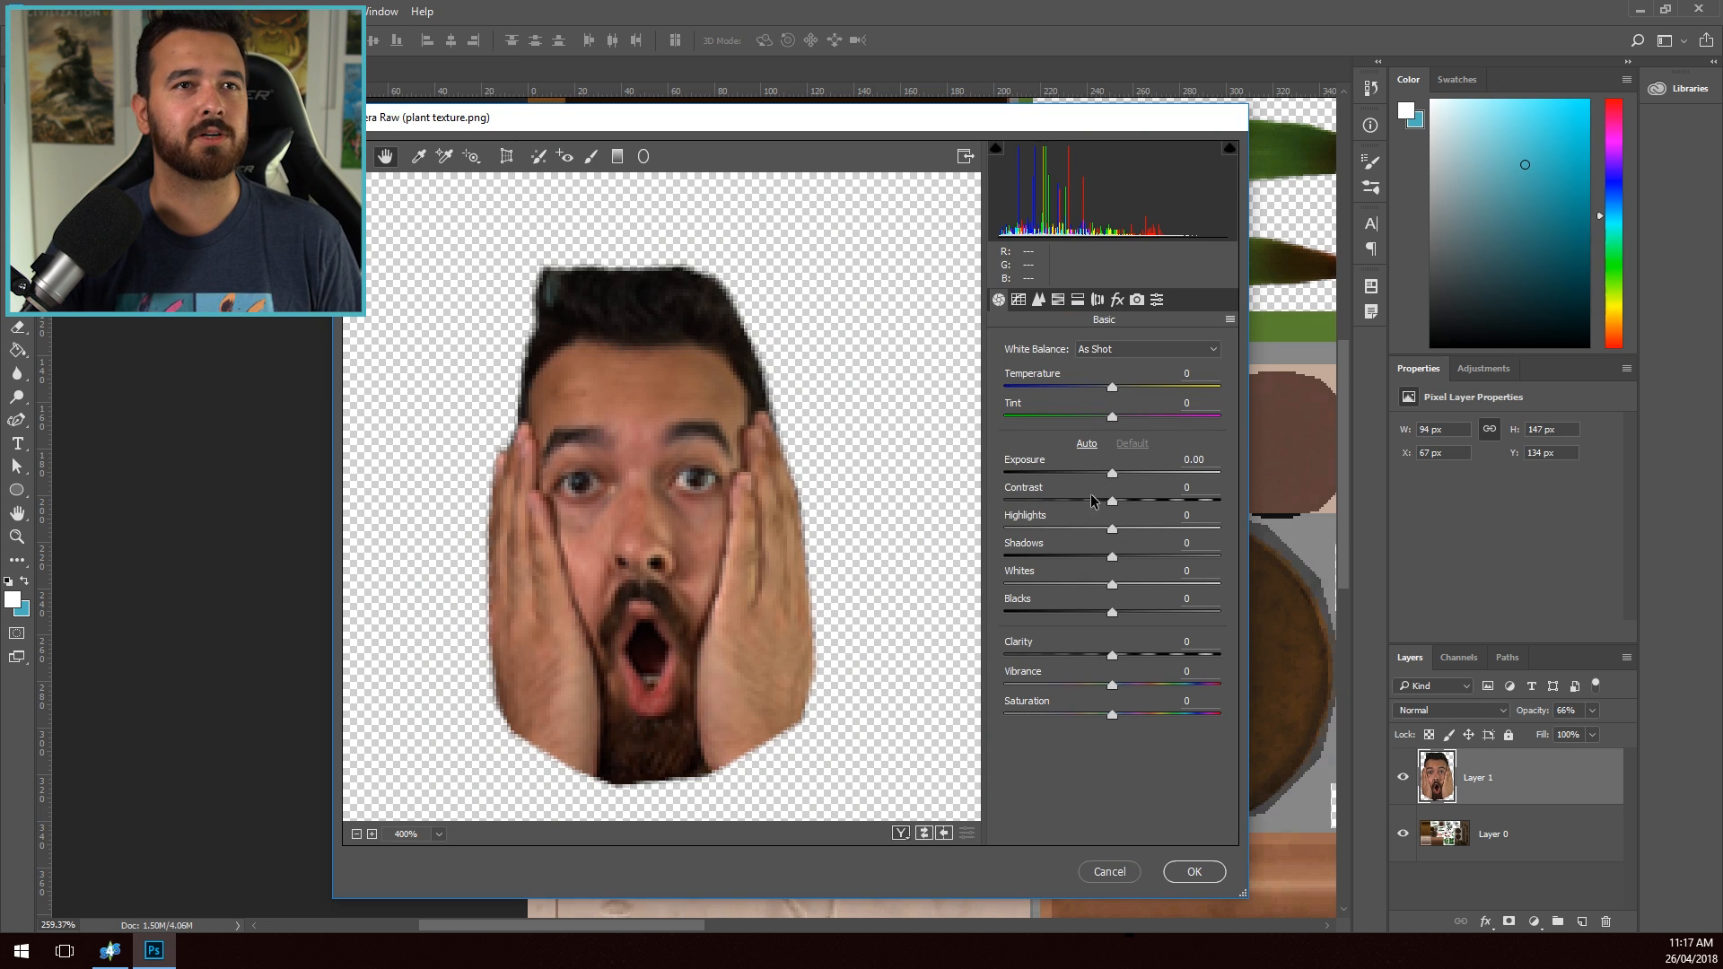
drag(1112, 475, 1165, 521)
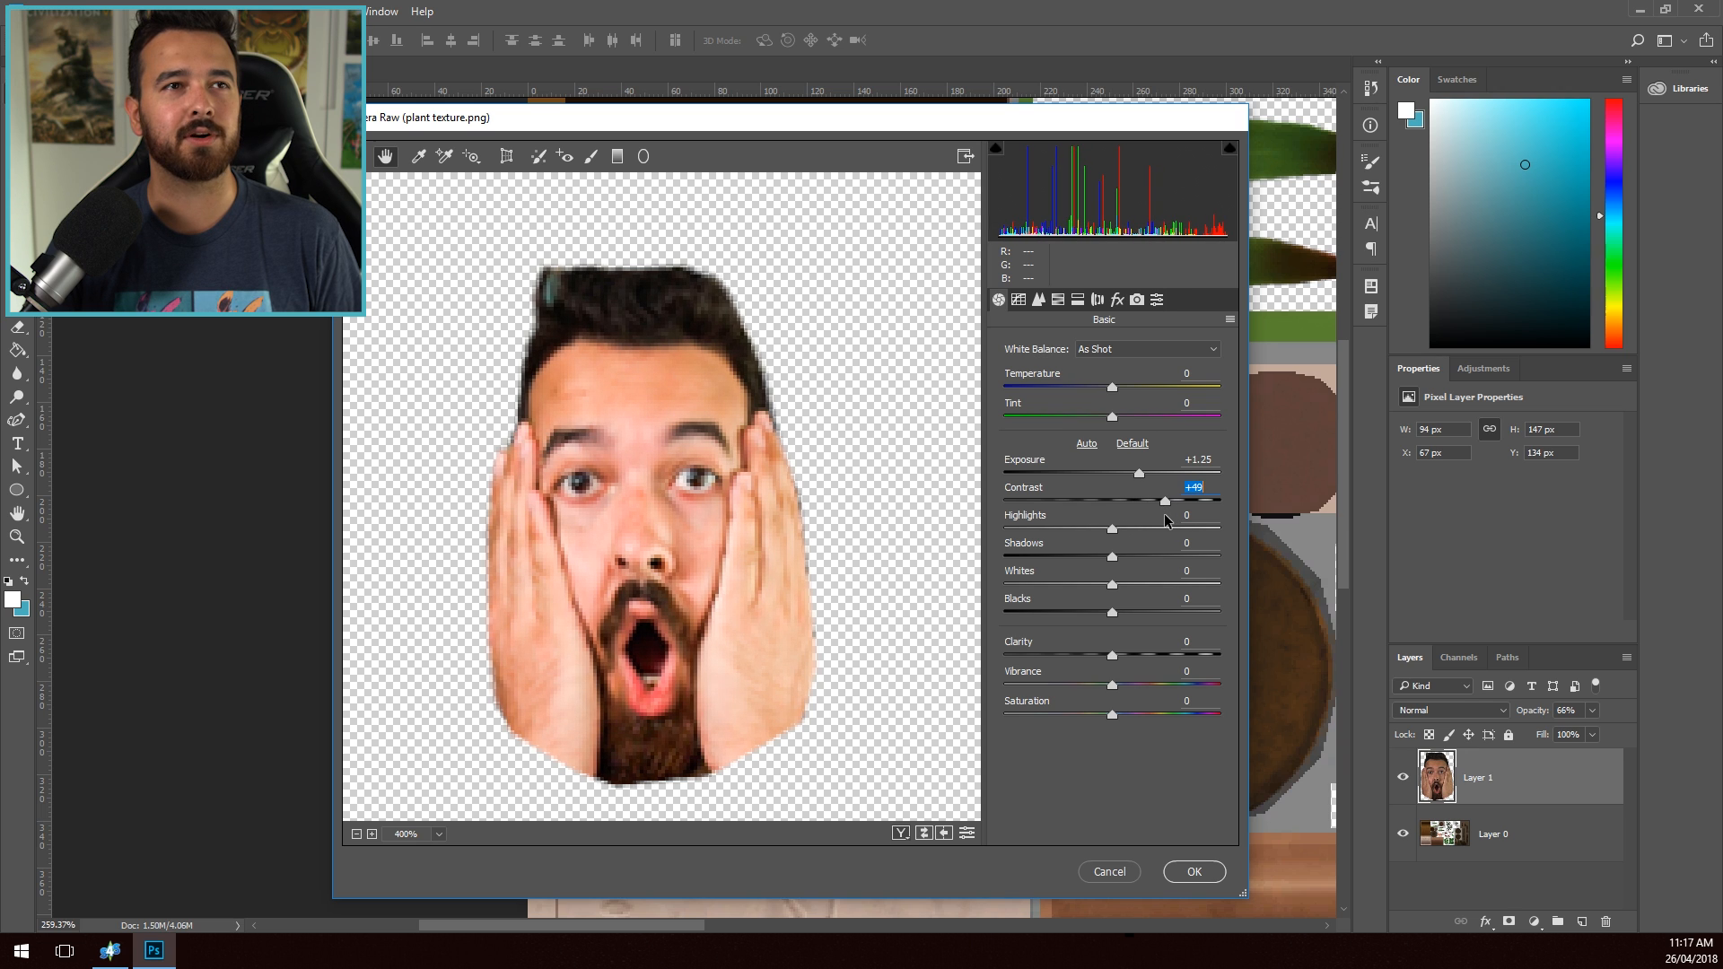
drag(1113, 656, 1192, 659)
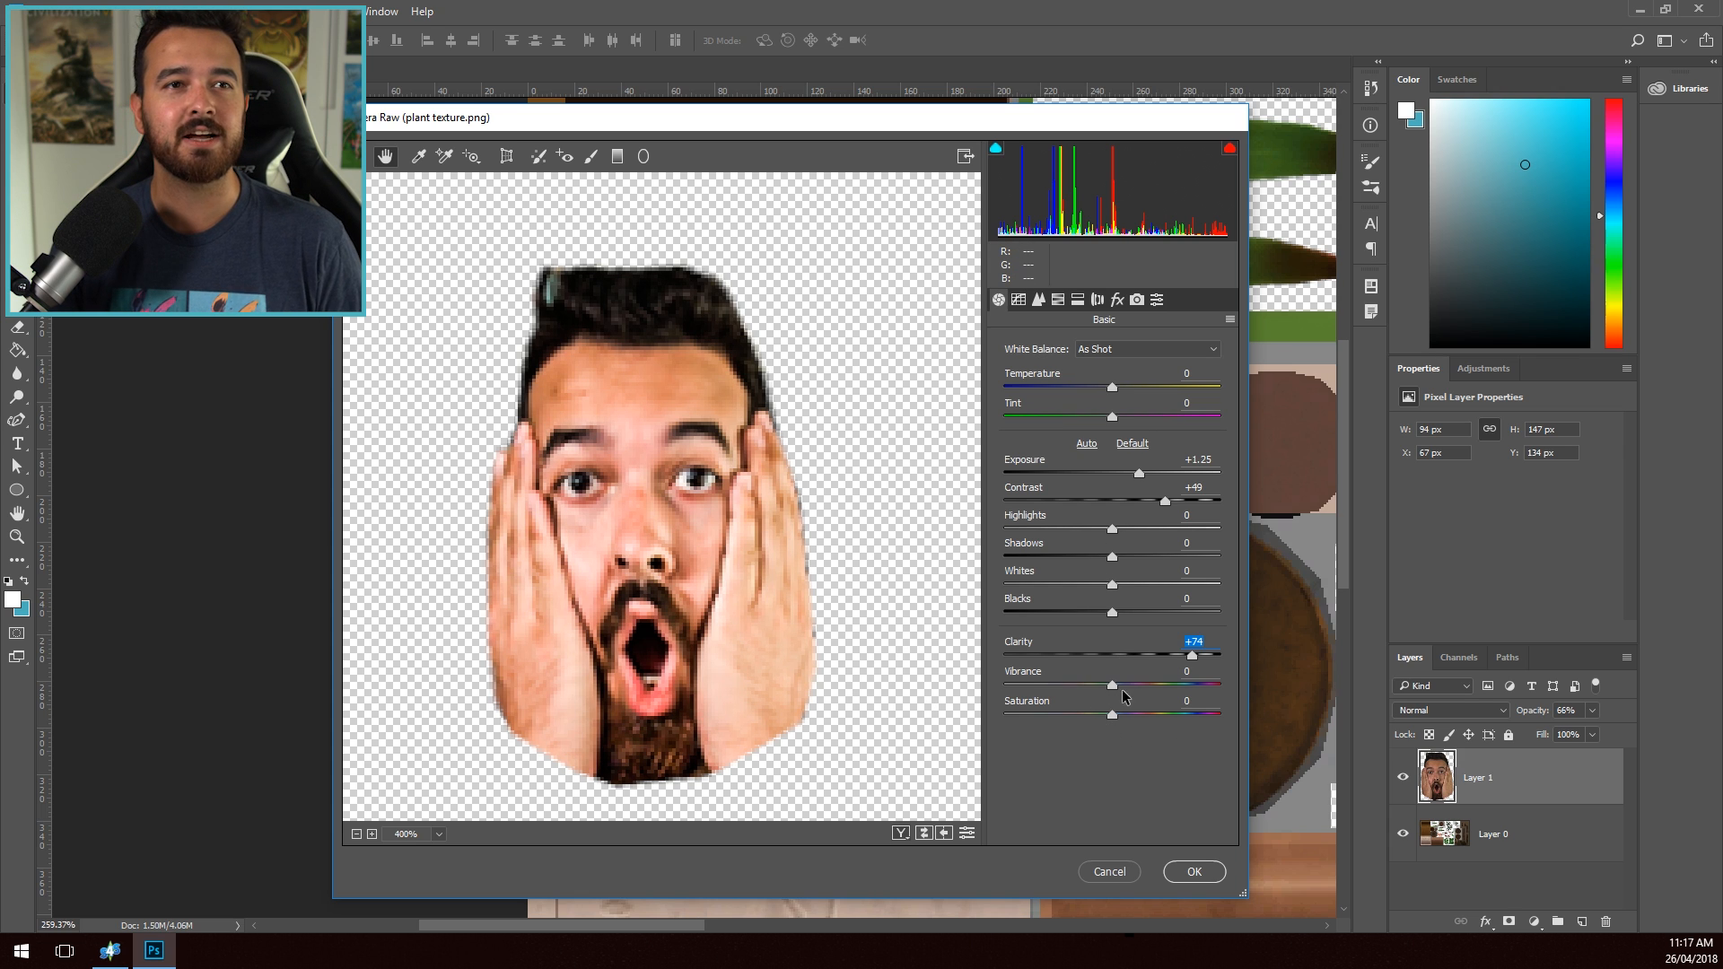
mouse_move(1114, 682)
mouse_down()
mouse_move(1149, 693)
mouse_move(1046, 685)
mouse_move(1118, 704)
mouse_up()
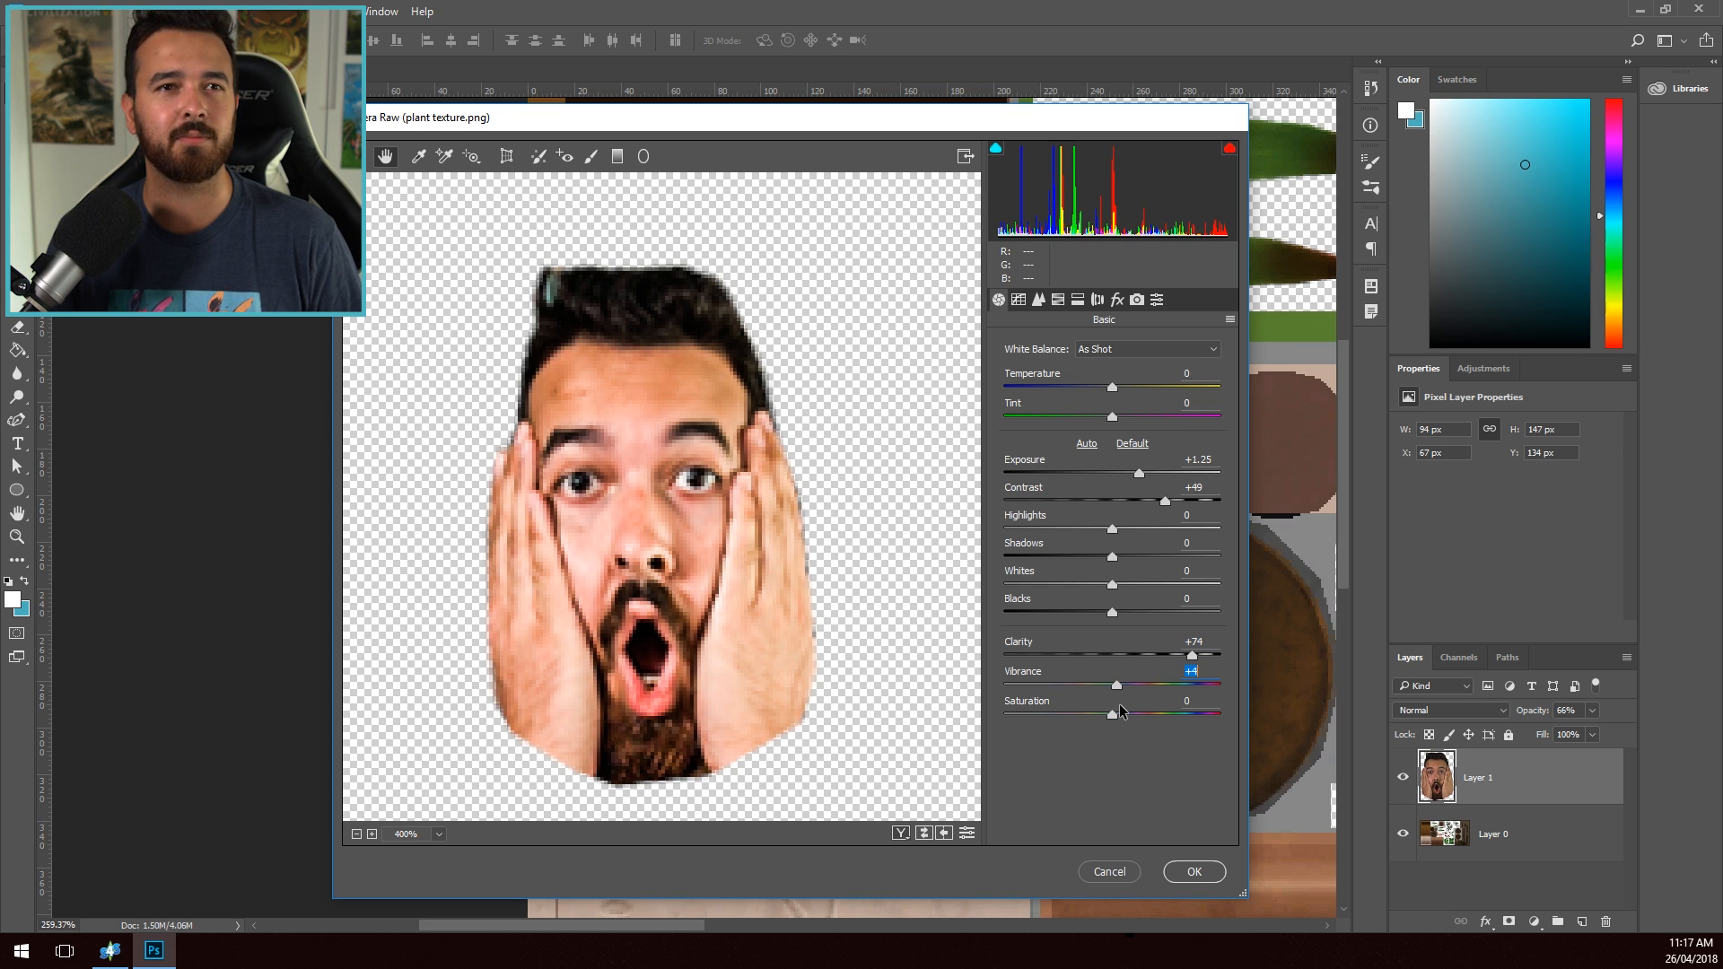
click(1195, 869)
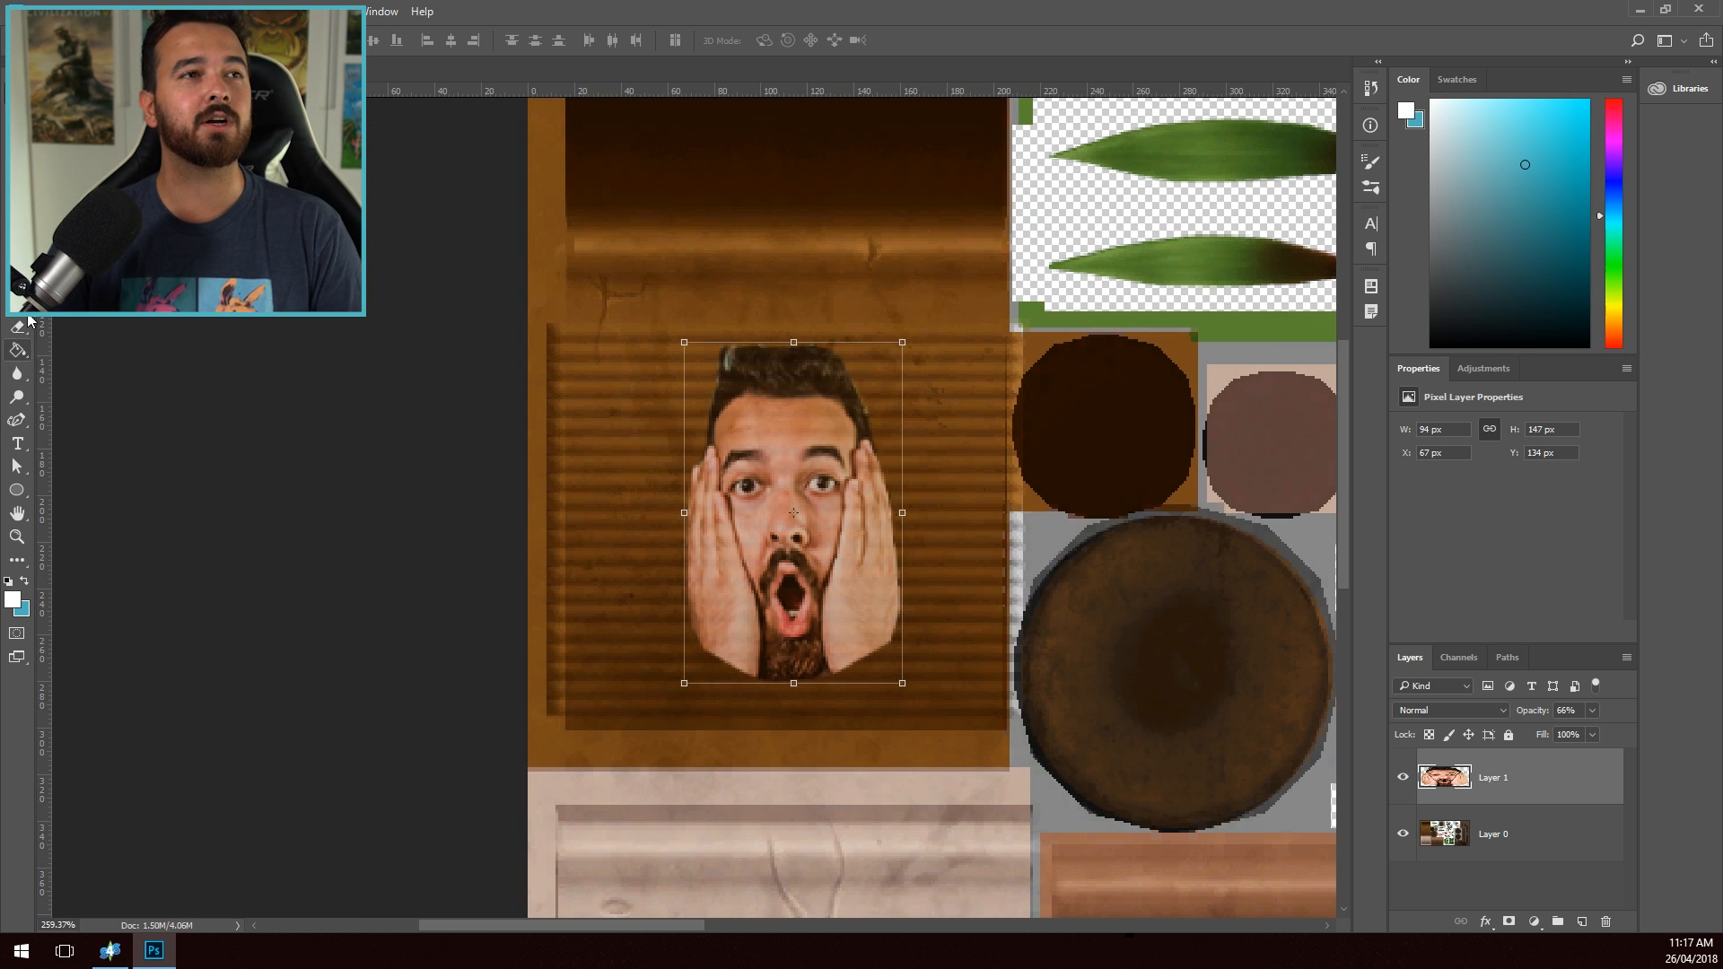
- Erase speckles from the chin and the lower edges of the hands on the face layer with a textured Eraser brush
right_click(18, 350)
right_click(24, 337)
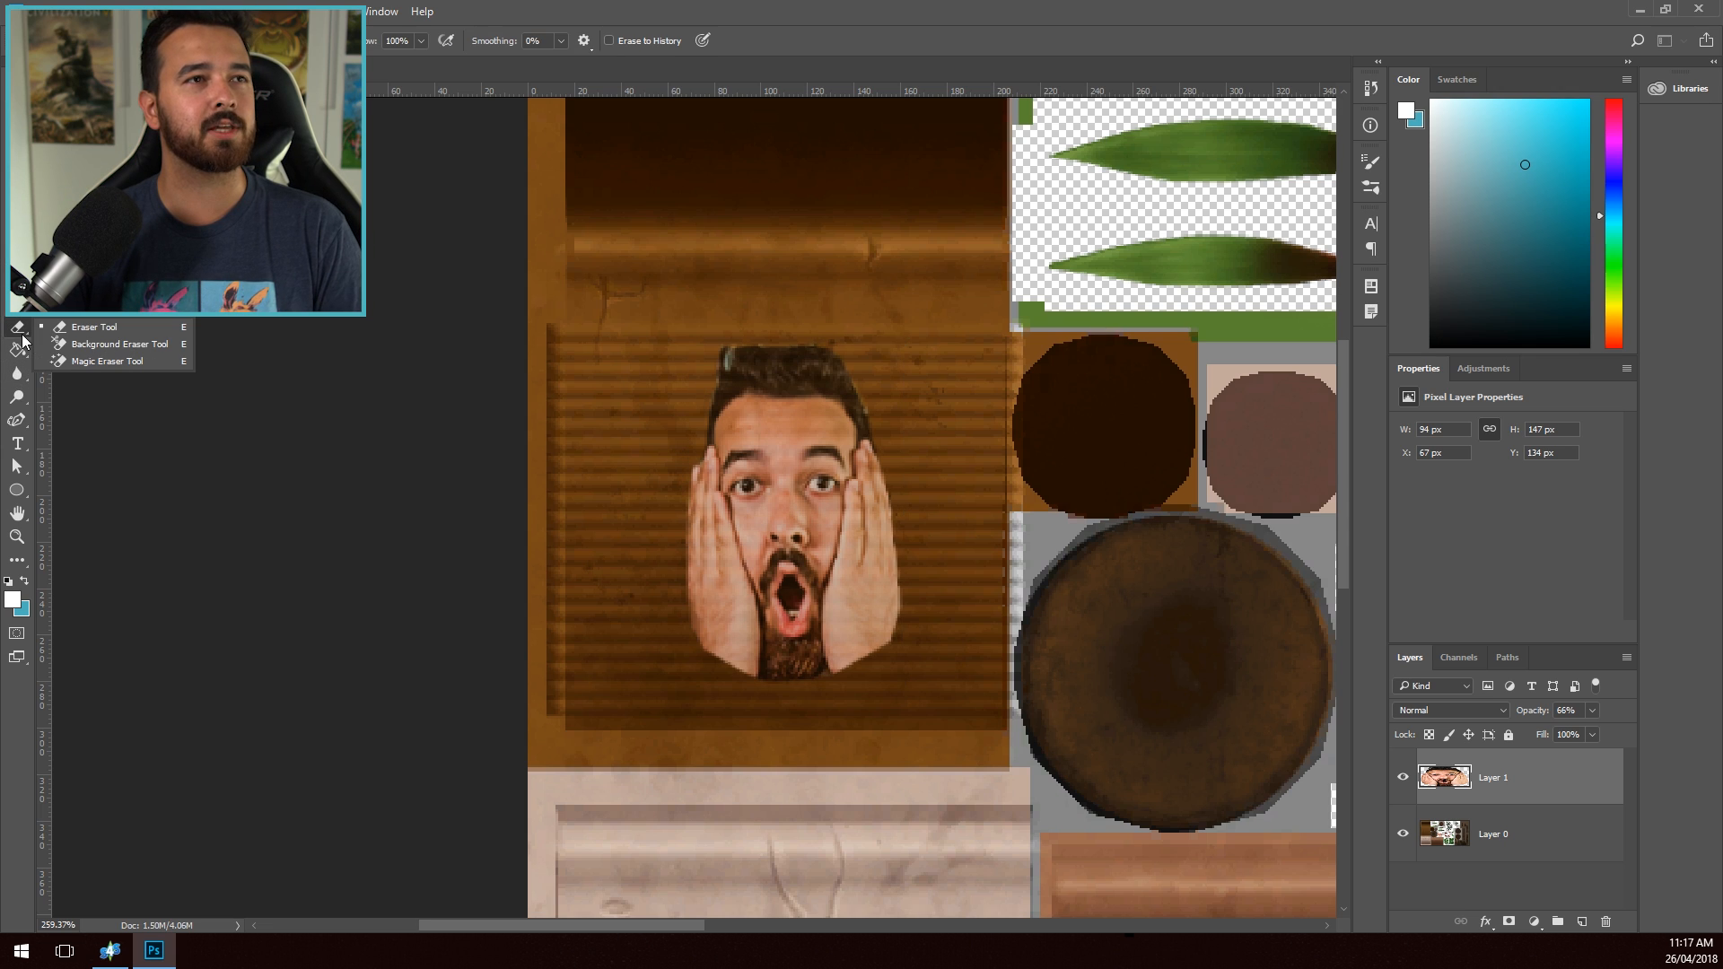
click(85, 326)
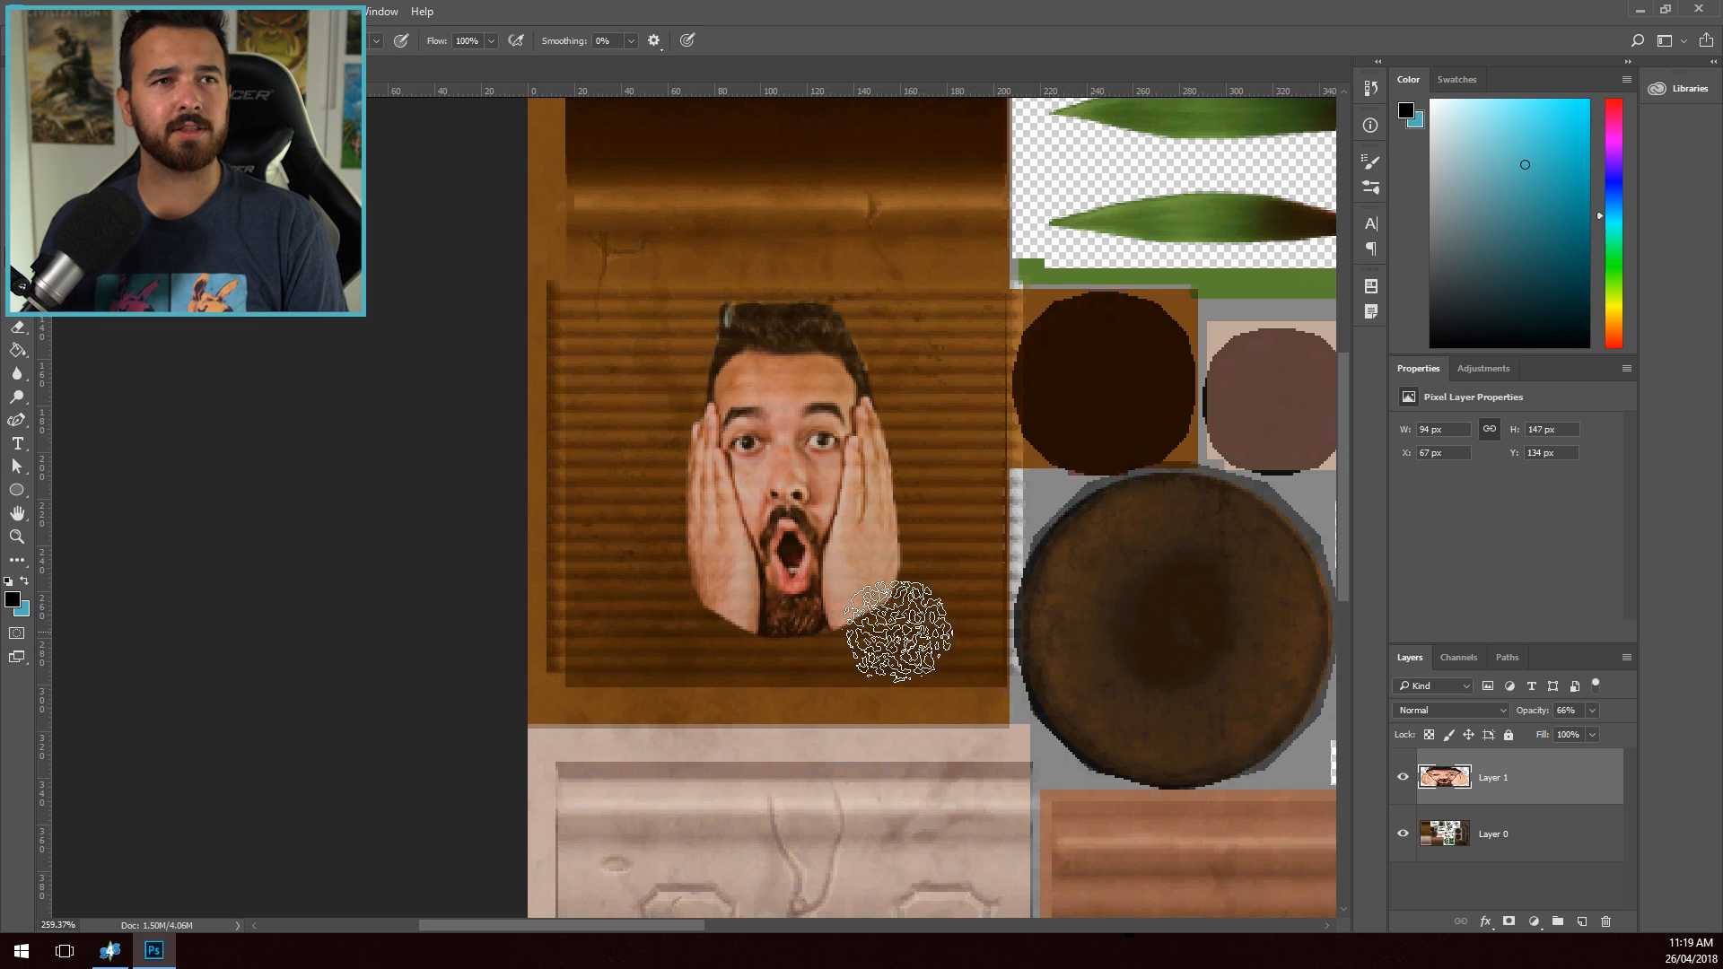
mouse_move(898, 631)
mouse_down()
mouse_move(803, 657)
mouse_move(929, 605)
mouse_move(850, 648)
mouse_move(698, 638)
mouse_up()
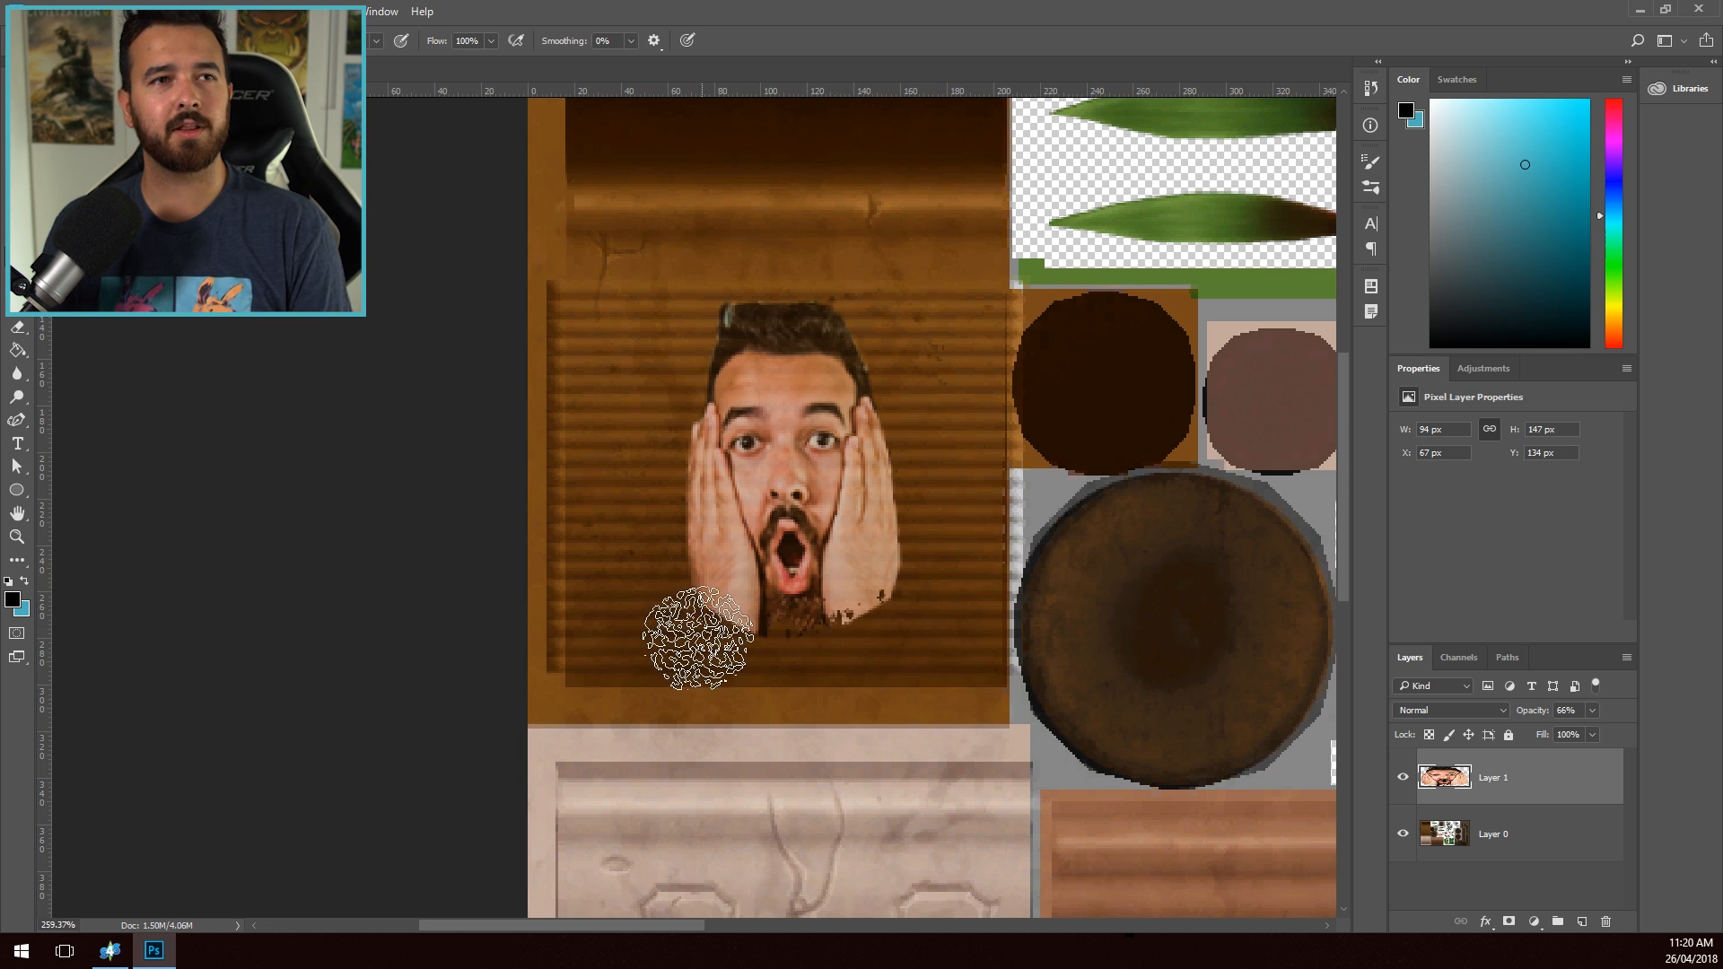
click(698, 638)
click(670, 600)
click(917, 543)
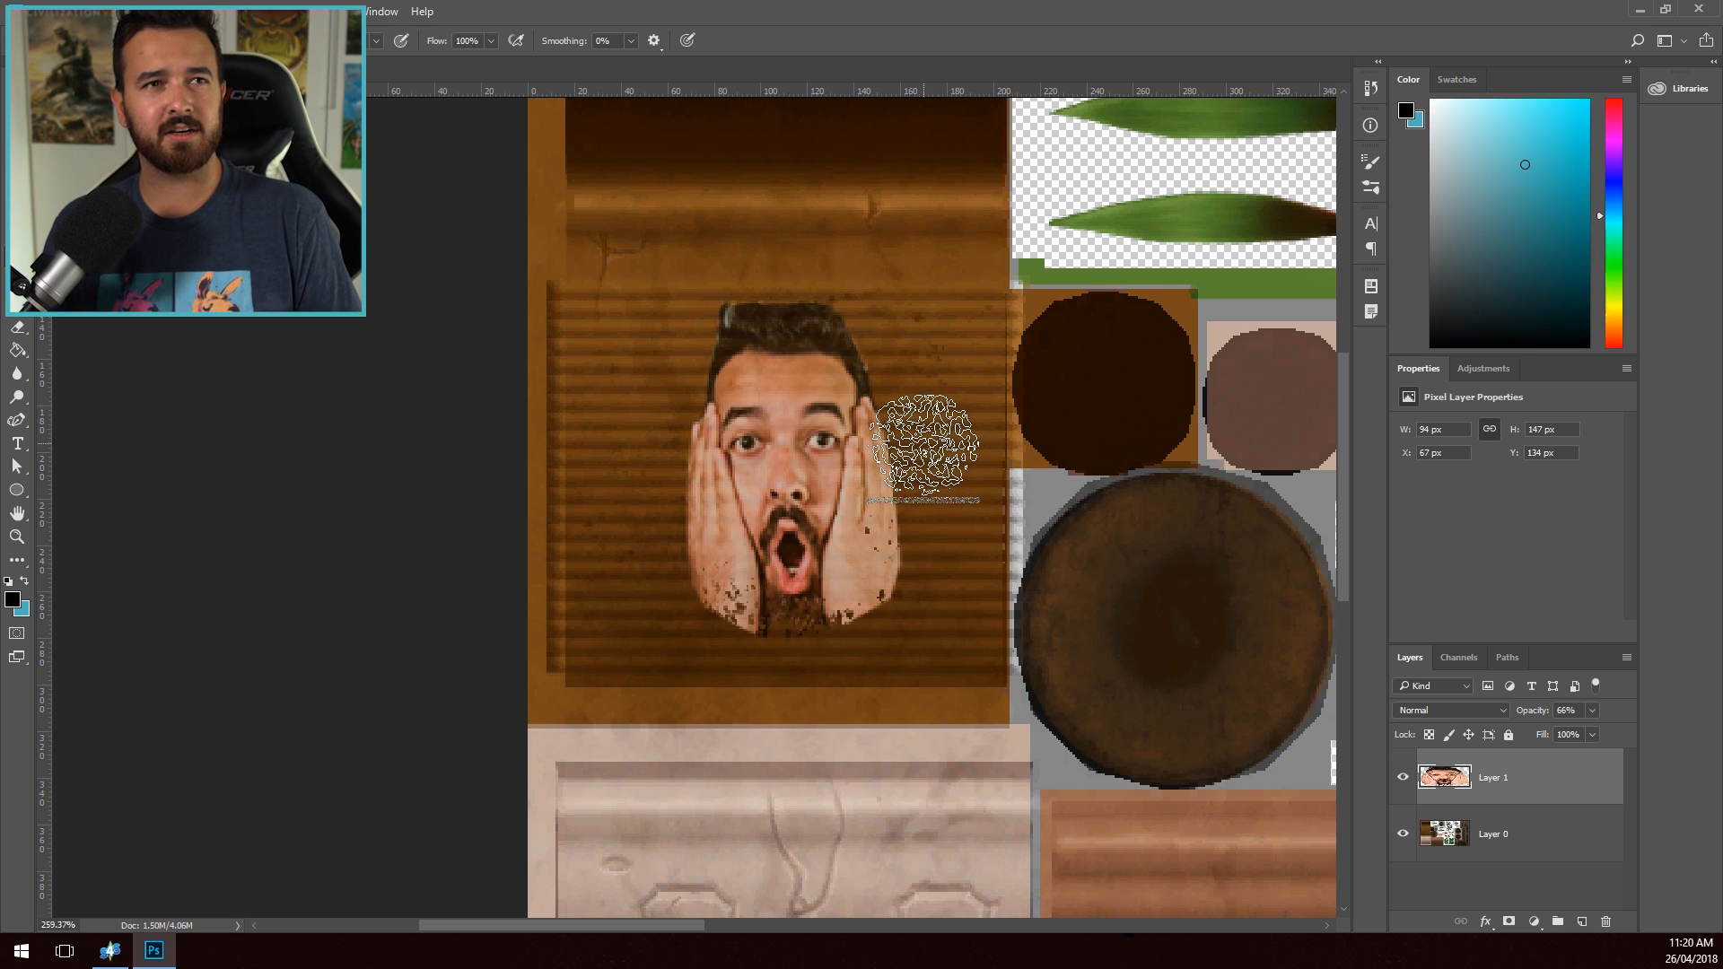
- Roughen the hair and both side edges of the face with the textured eraser, undoing the excessive strokes on the outer hand edge
click(834, 291)
click(772, 277)
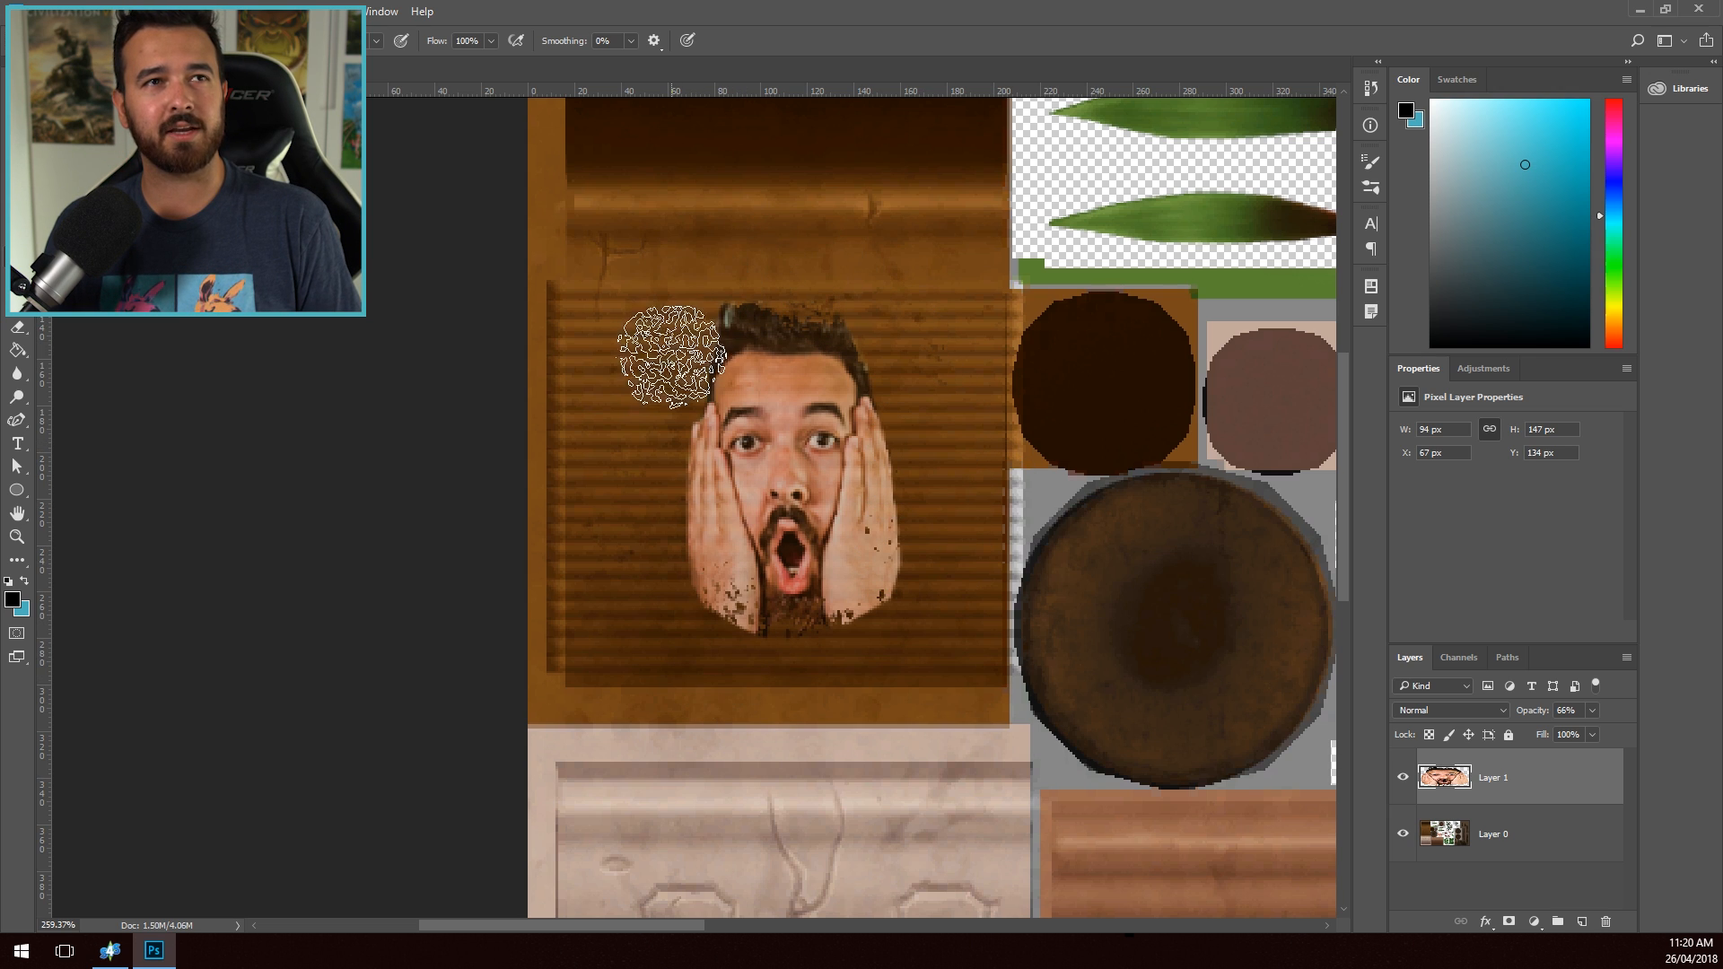
click(671, 382)
click(668, 460)
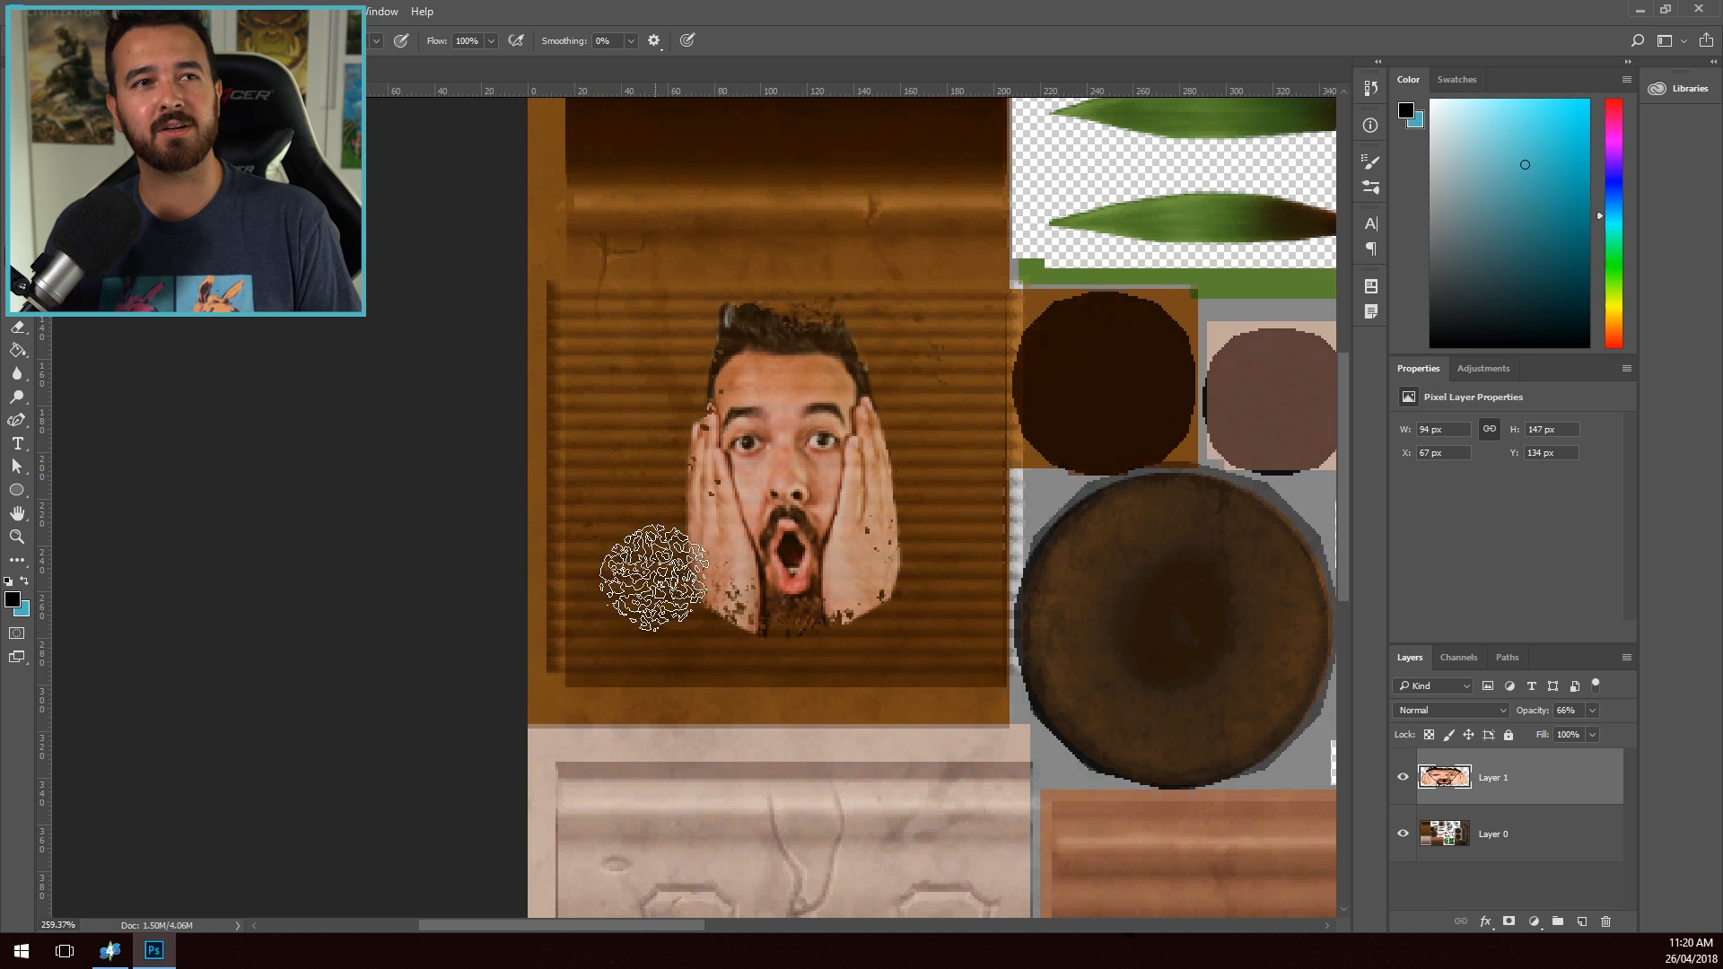
click(664, 572)
click(856, 355)
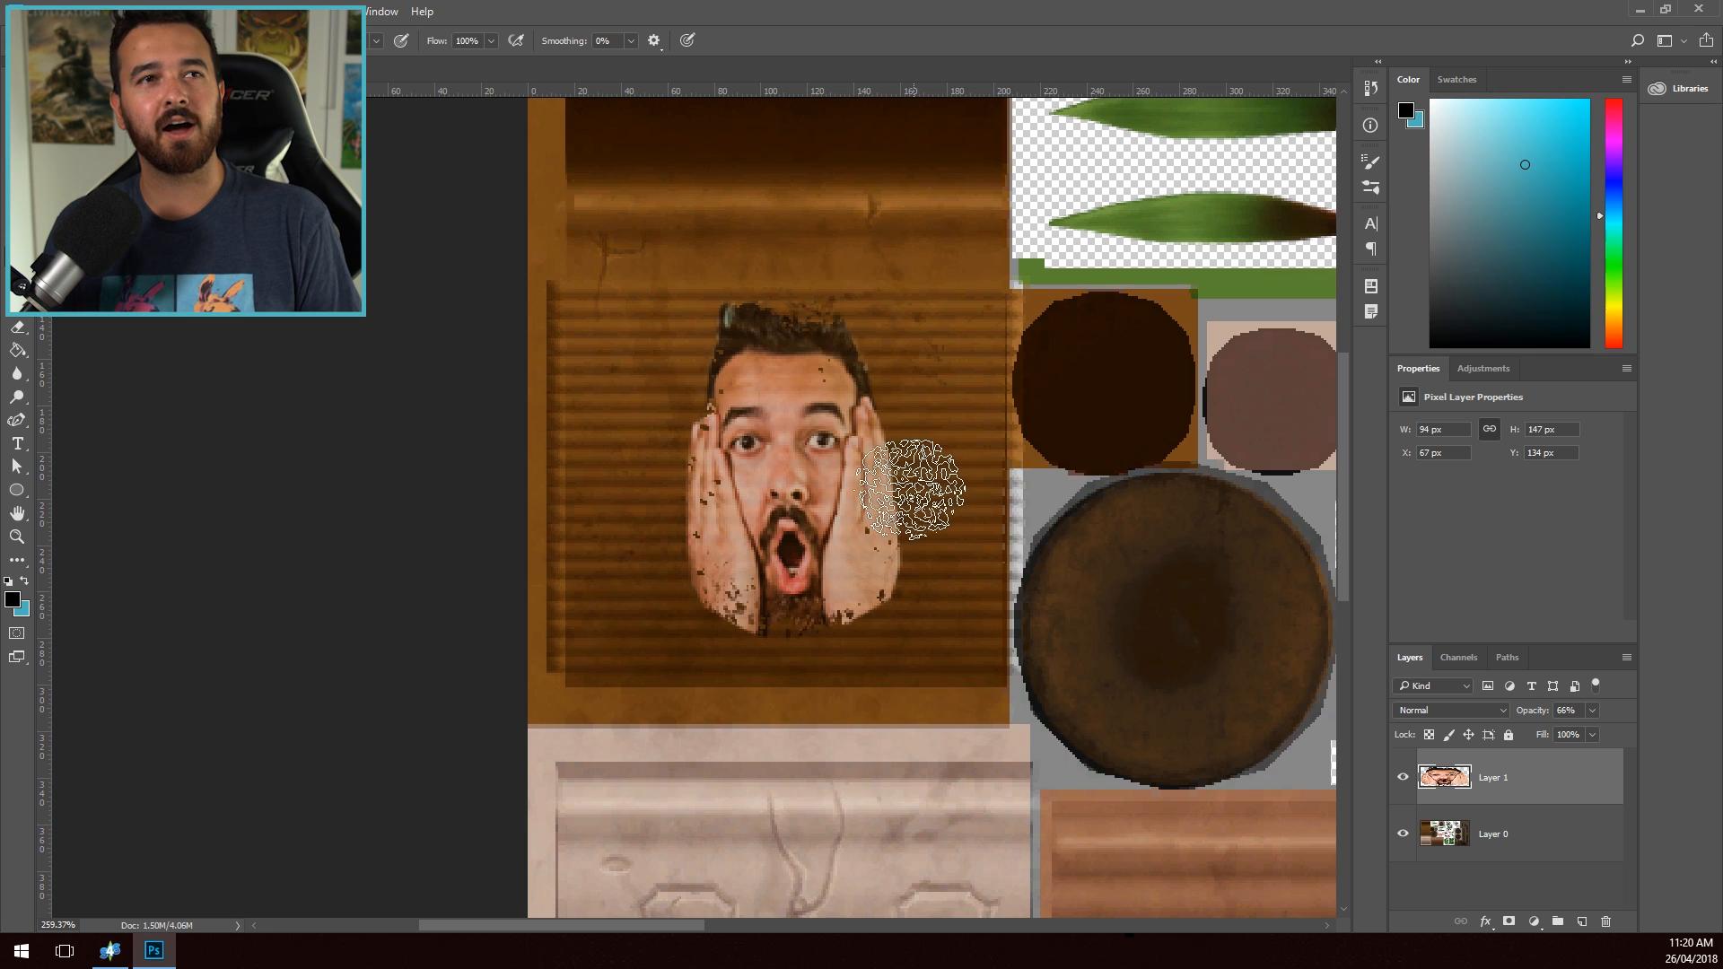
click(921, 525)
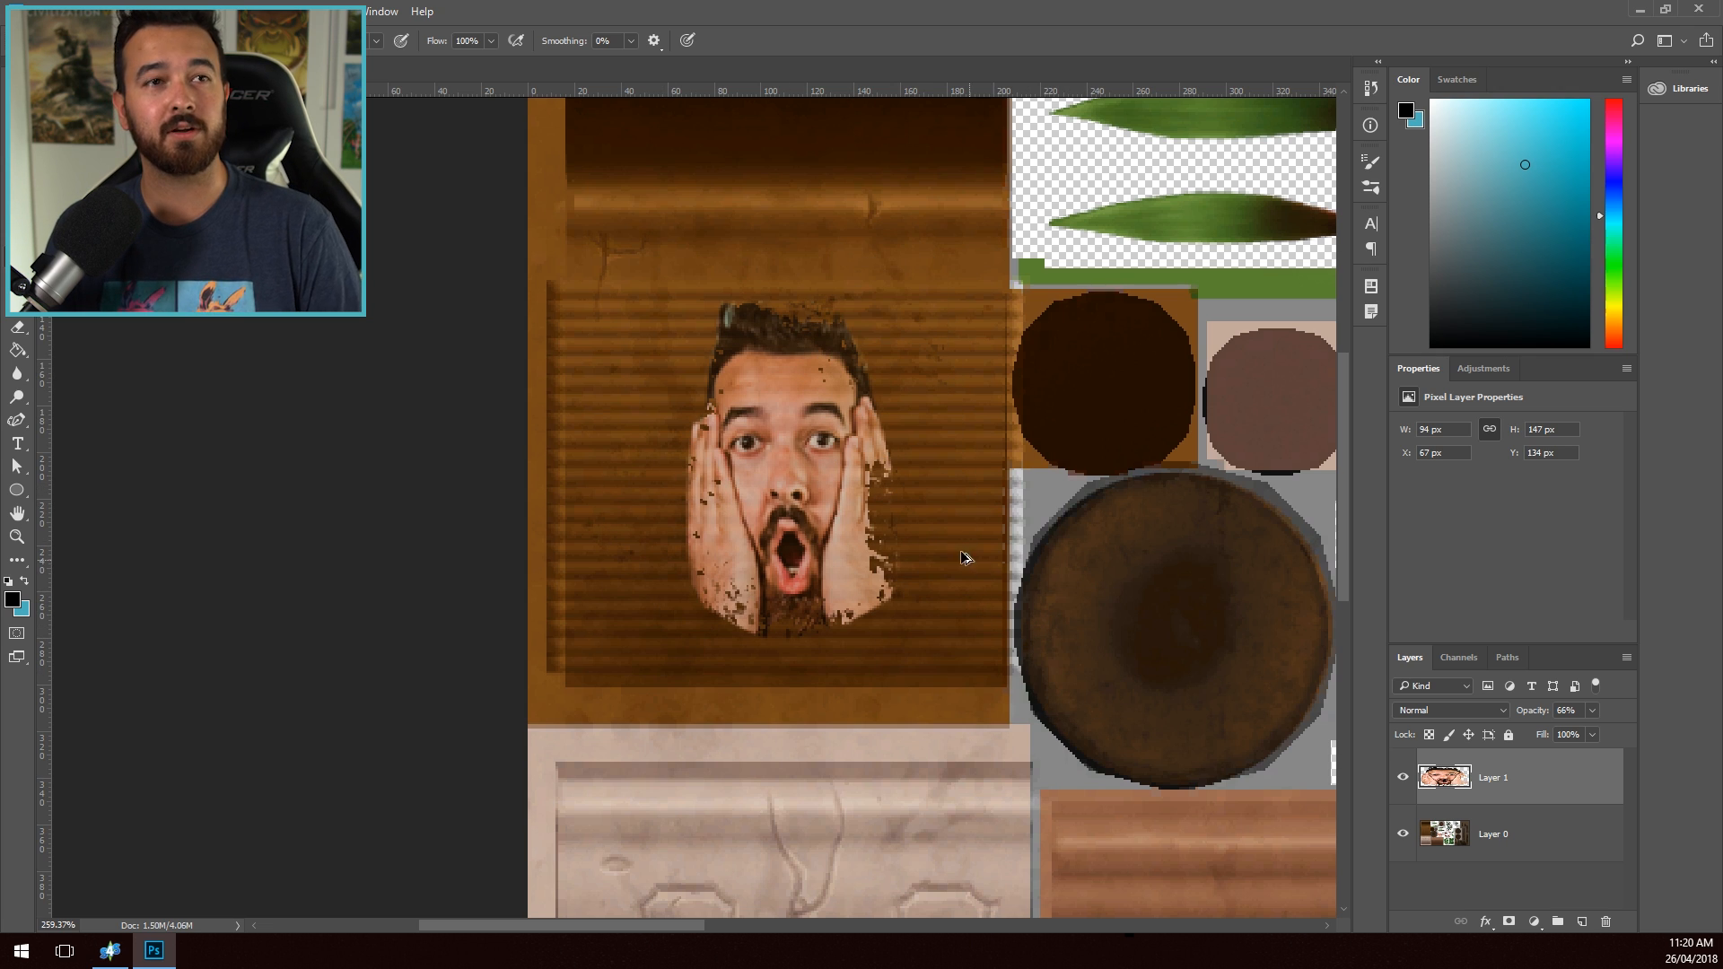
key(ctrl+alt+z)
key(ctrl+alt+z)
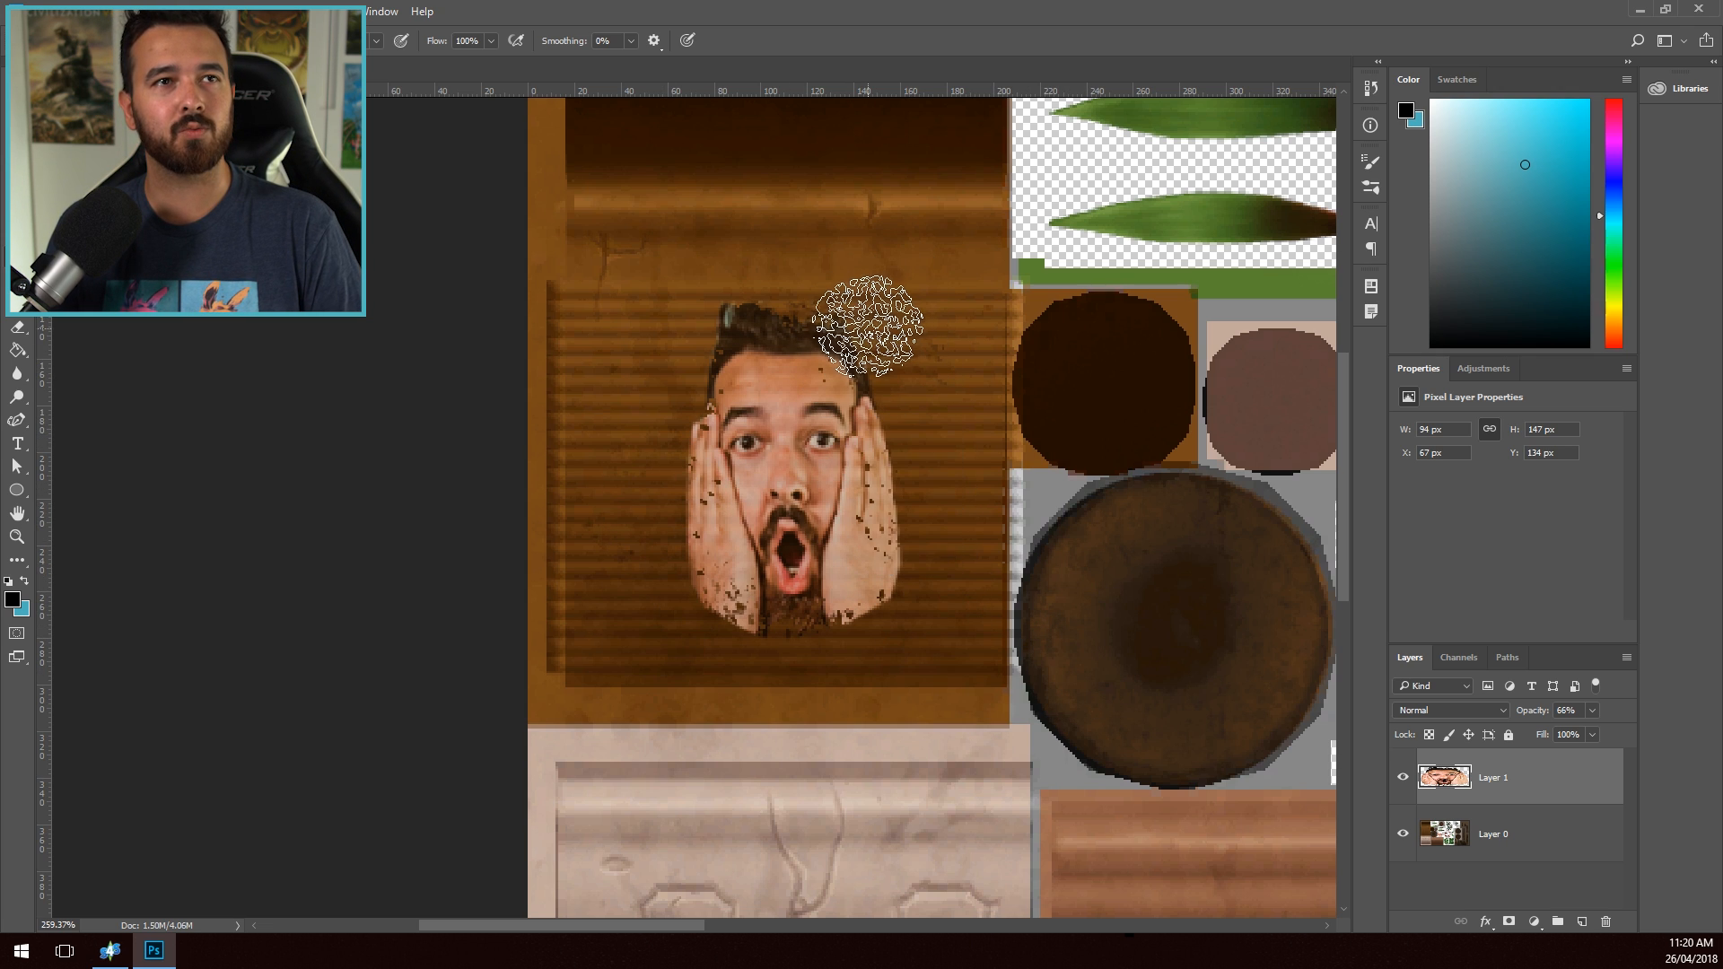
- Soften the speckled outer edges of the face cutout with the Blur tool using a smaller brush
key(r)
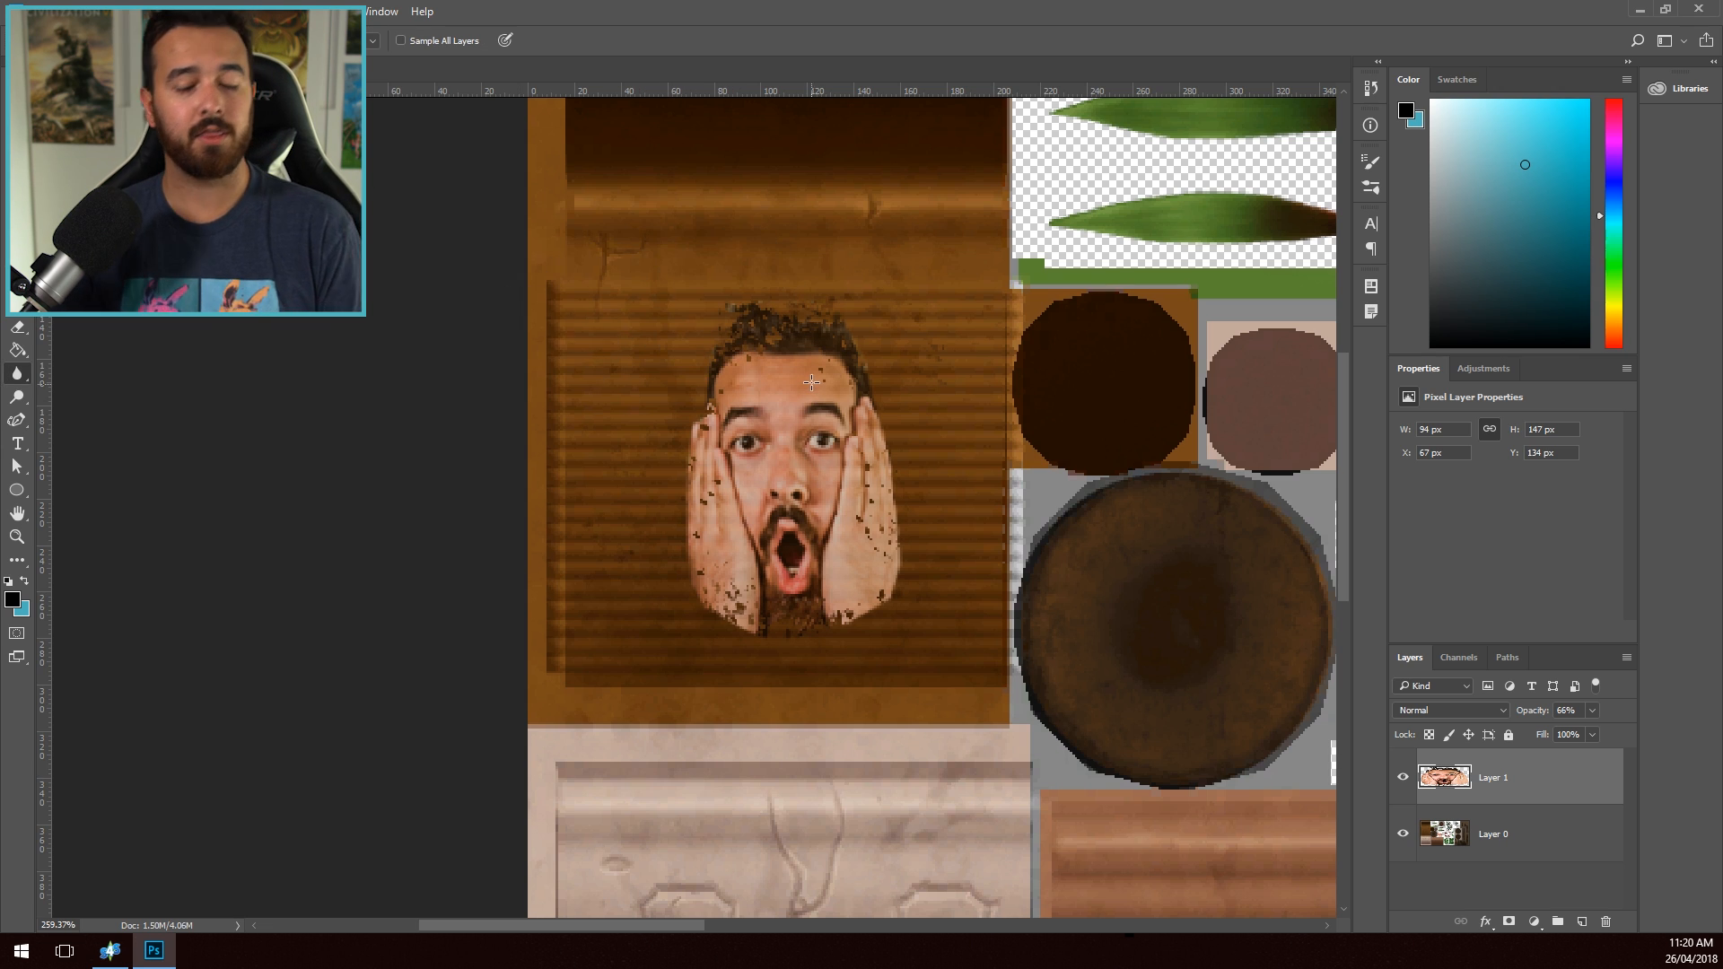
key(bracketleft)
key(bracketleft)
key(bracketleft)
key(bracketleft)
key(bracketleft)
key(bracketleft)
key(bracketleft)
key(bracketleft)
key(bracketleft)
key(bracketleft)
key(bracketleft)
key(bracketleft)
key(bracketleft)
key(bracketleft)
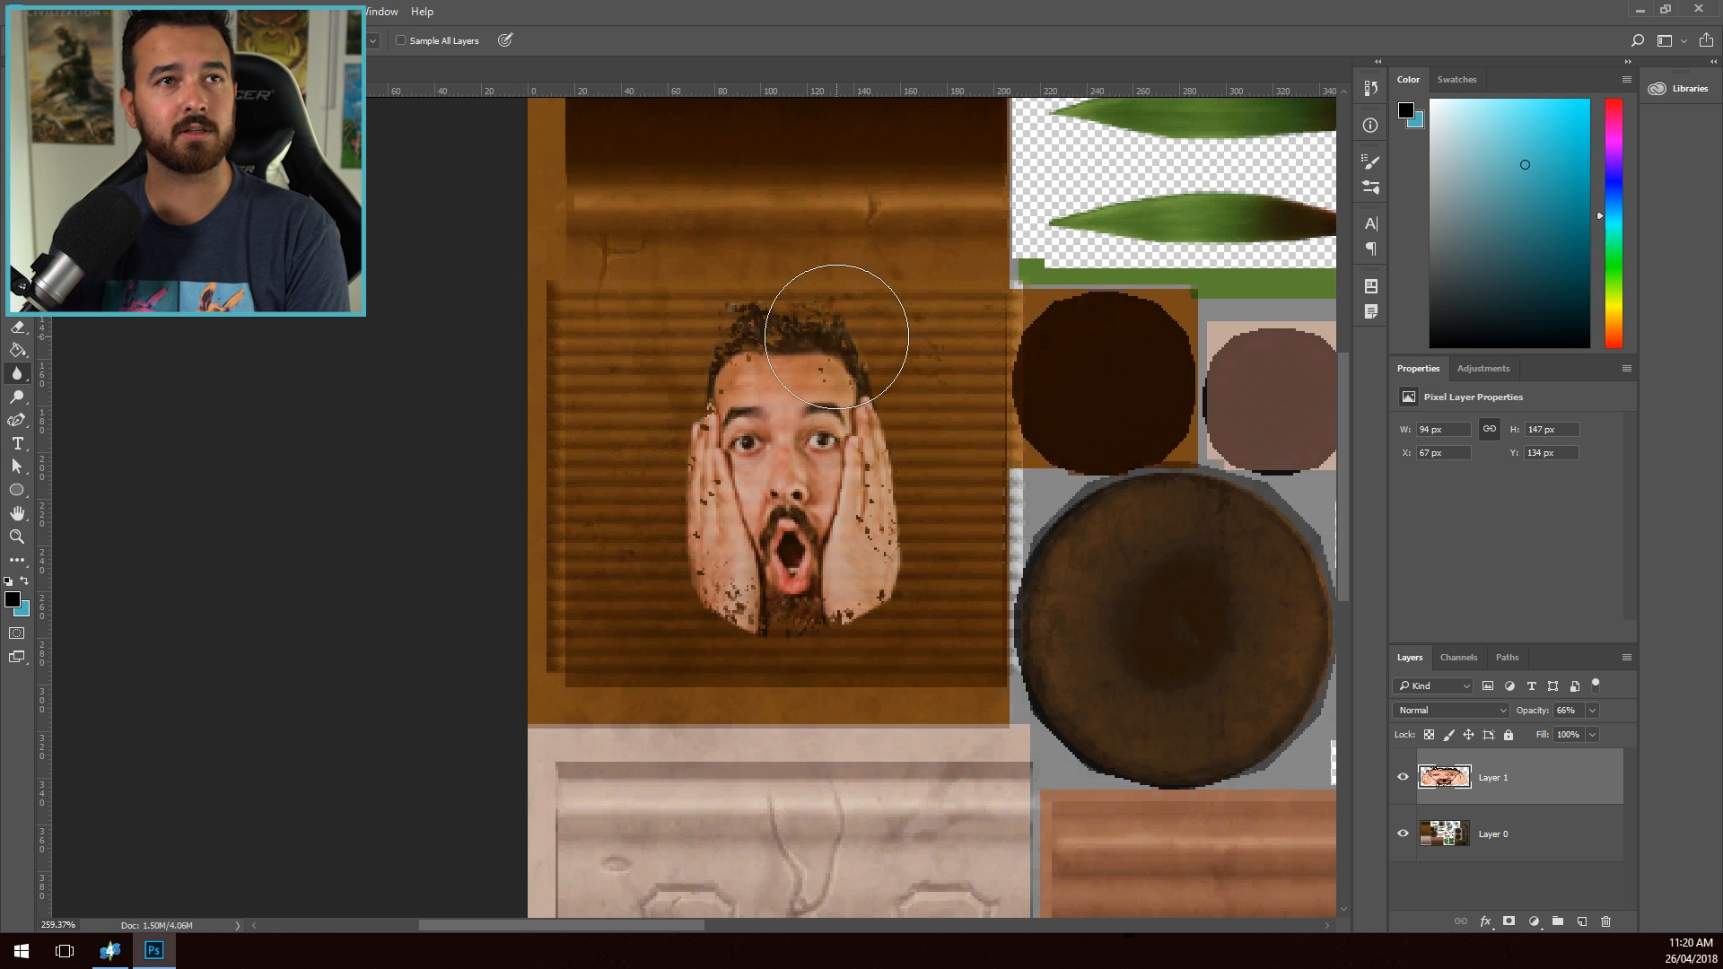
mouse_move(773, 293)
mouse_down()
mouse_move(803, 276)
mouse_move(720, 320)
mouse_move(670, 549)
mouse_move(733, 650)
mouse_move(682, 617)
mouse_move(795, 665)
mouse_up()
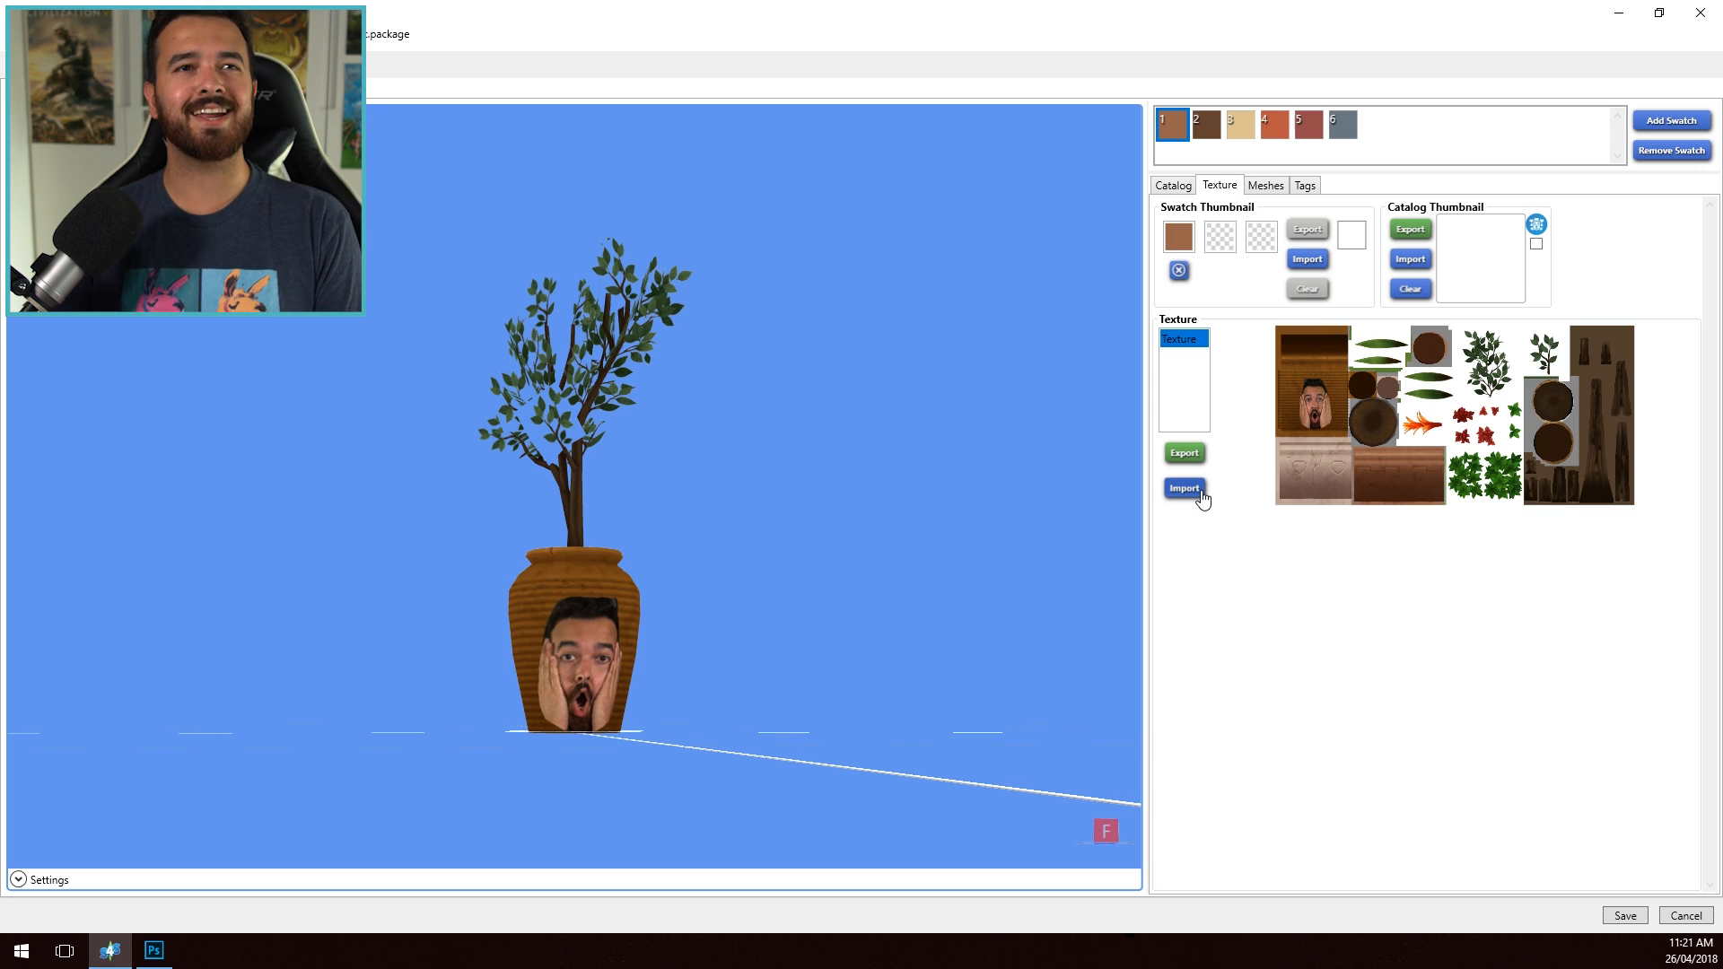
- Import the edited plant texture.png as the object's texture in Sims 4 Studio and inspect the blended face on the pot
click(1184, 488)
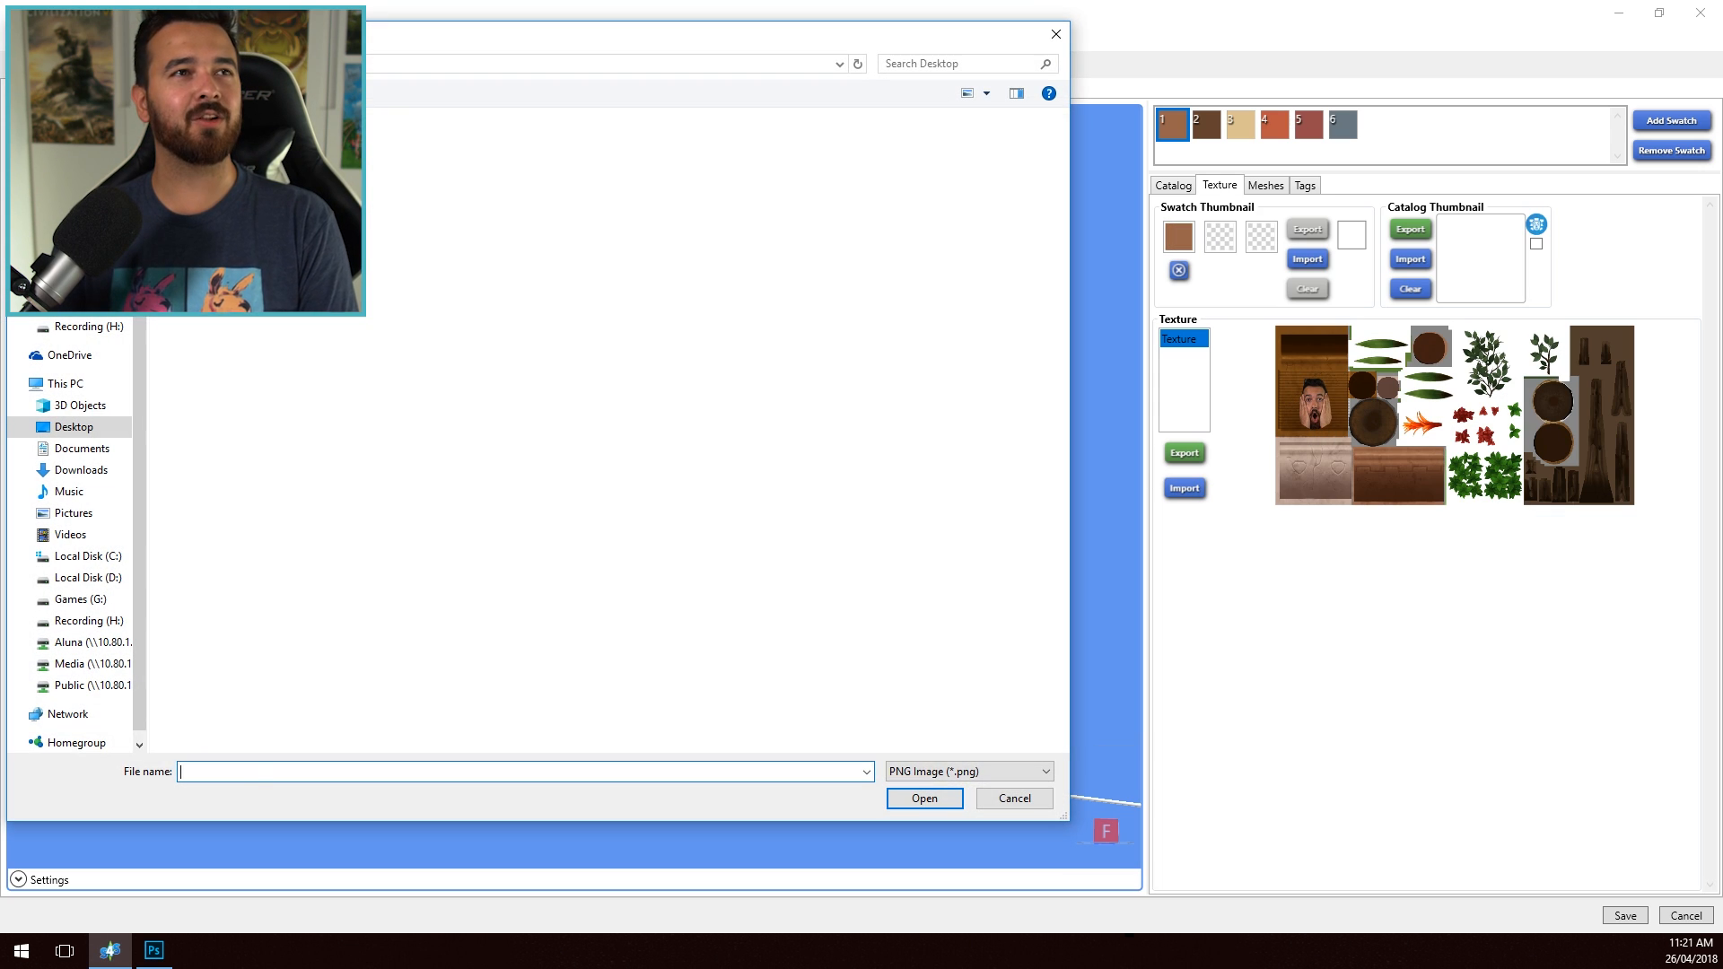
double_click(682, 582)
drag(682, 581, 575, 724)
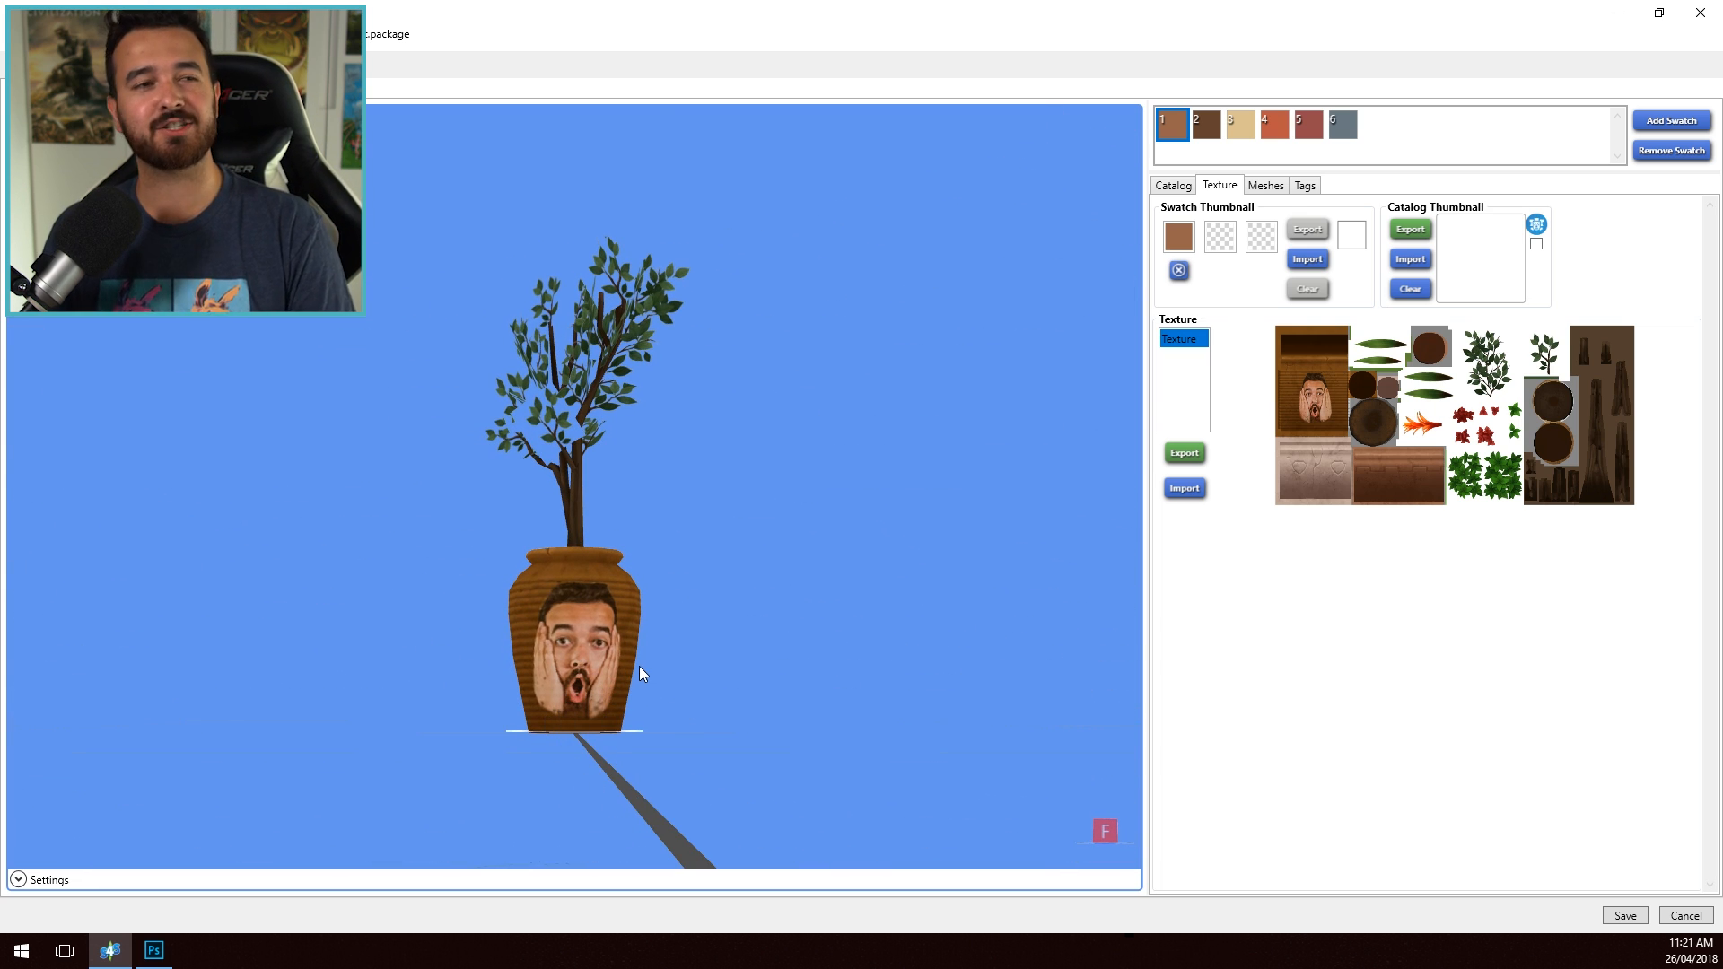
drag(643, 680, 681, 804)
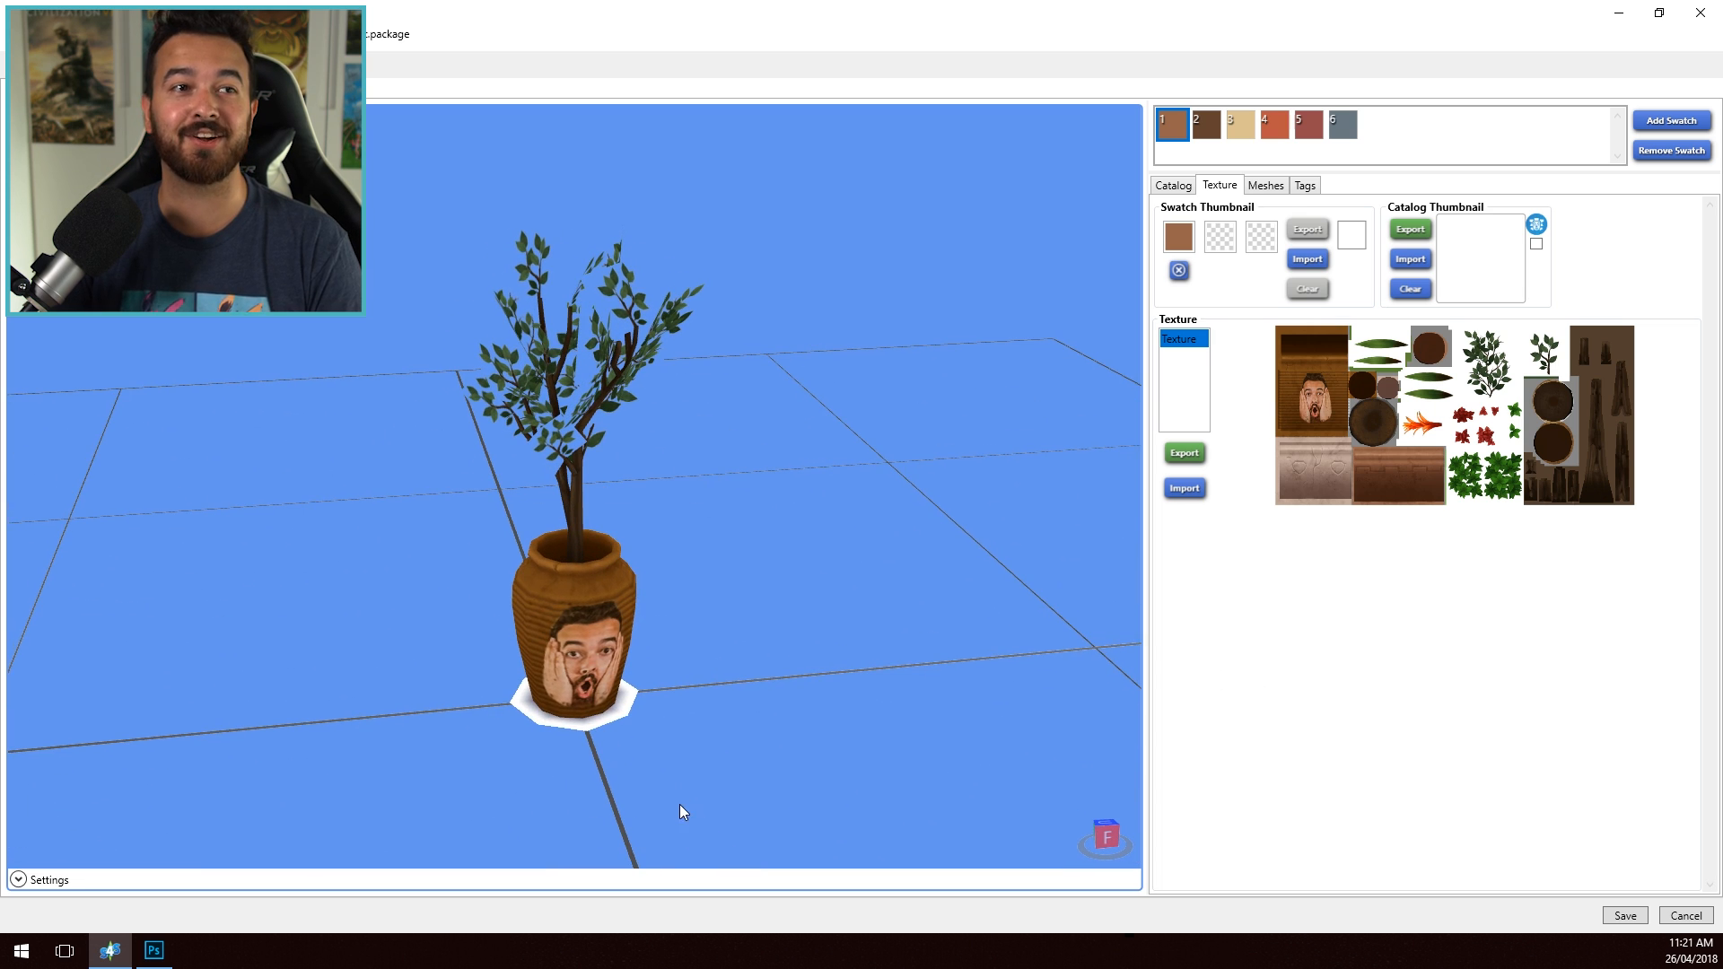
drag(646, 643, 594, 583)
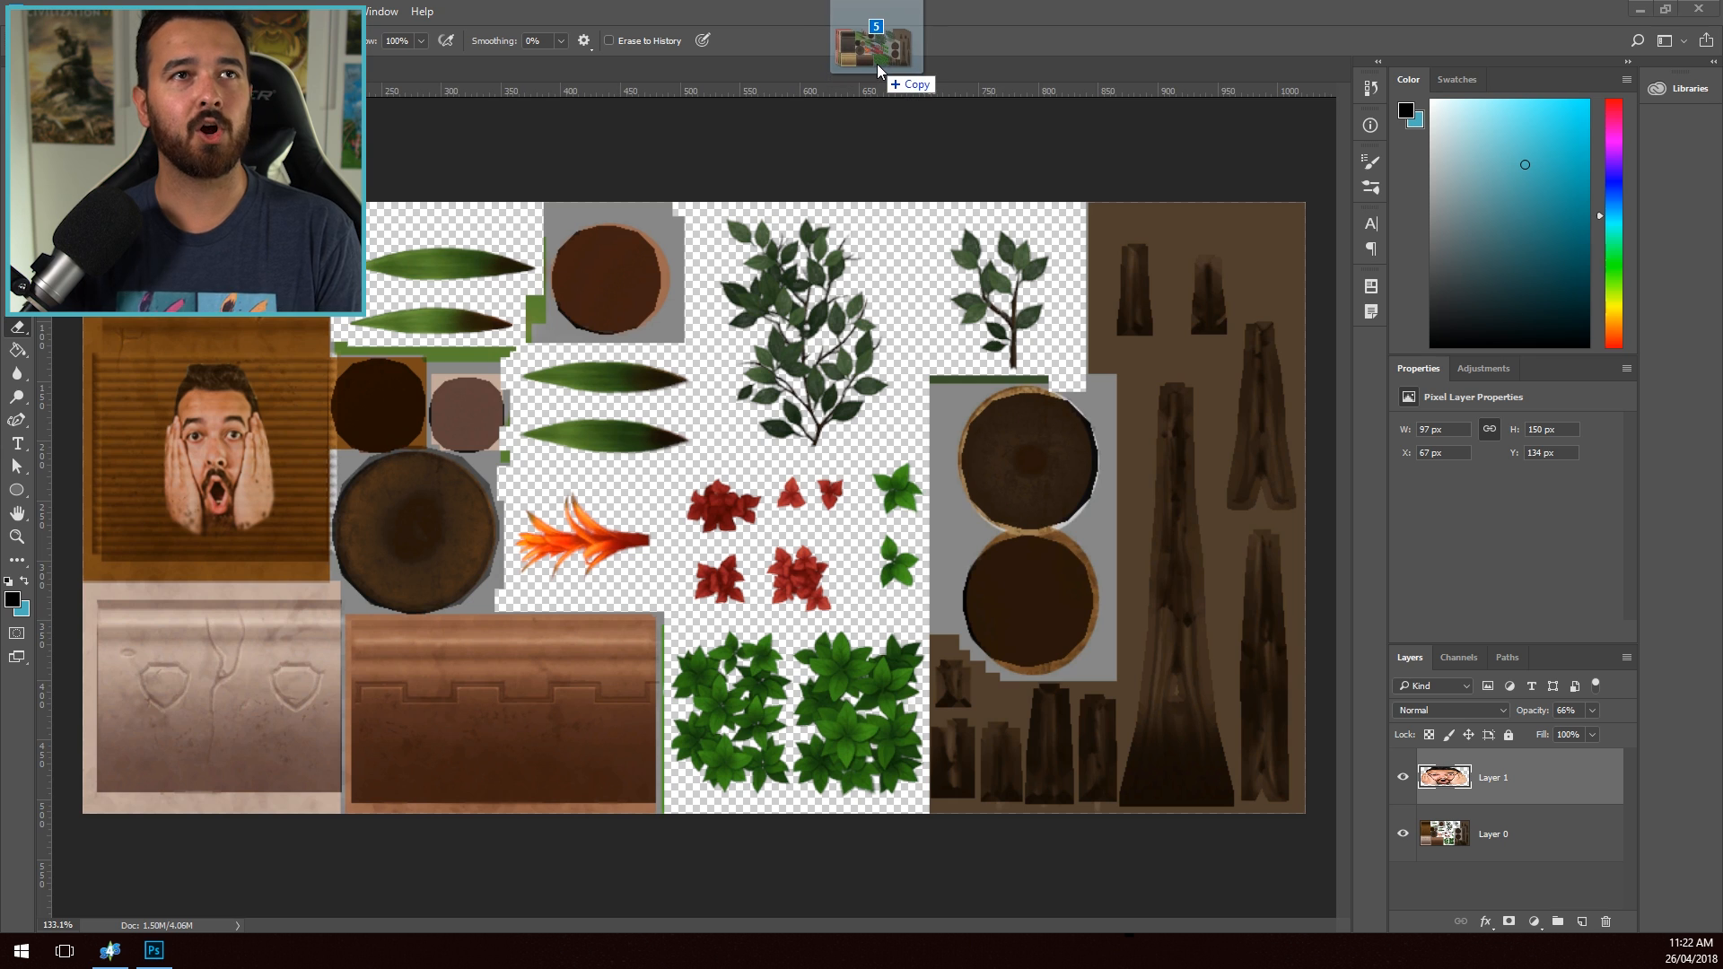
- Open the five other swatch texture PNGs as separate Photoshop documents and select the face's outline from Layer 1 for copying
drag(876, 63, 877, 88)
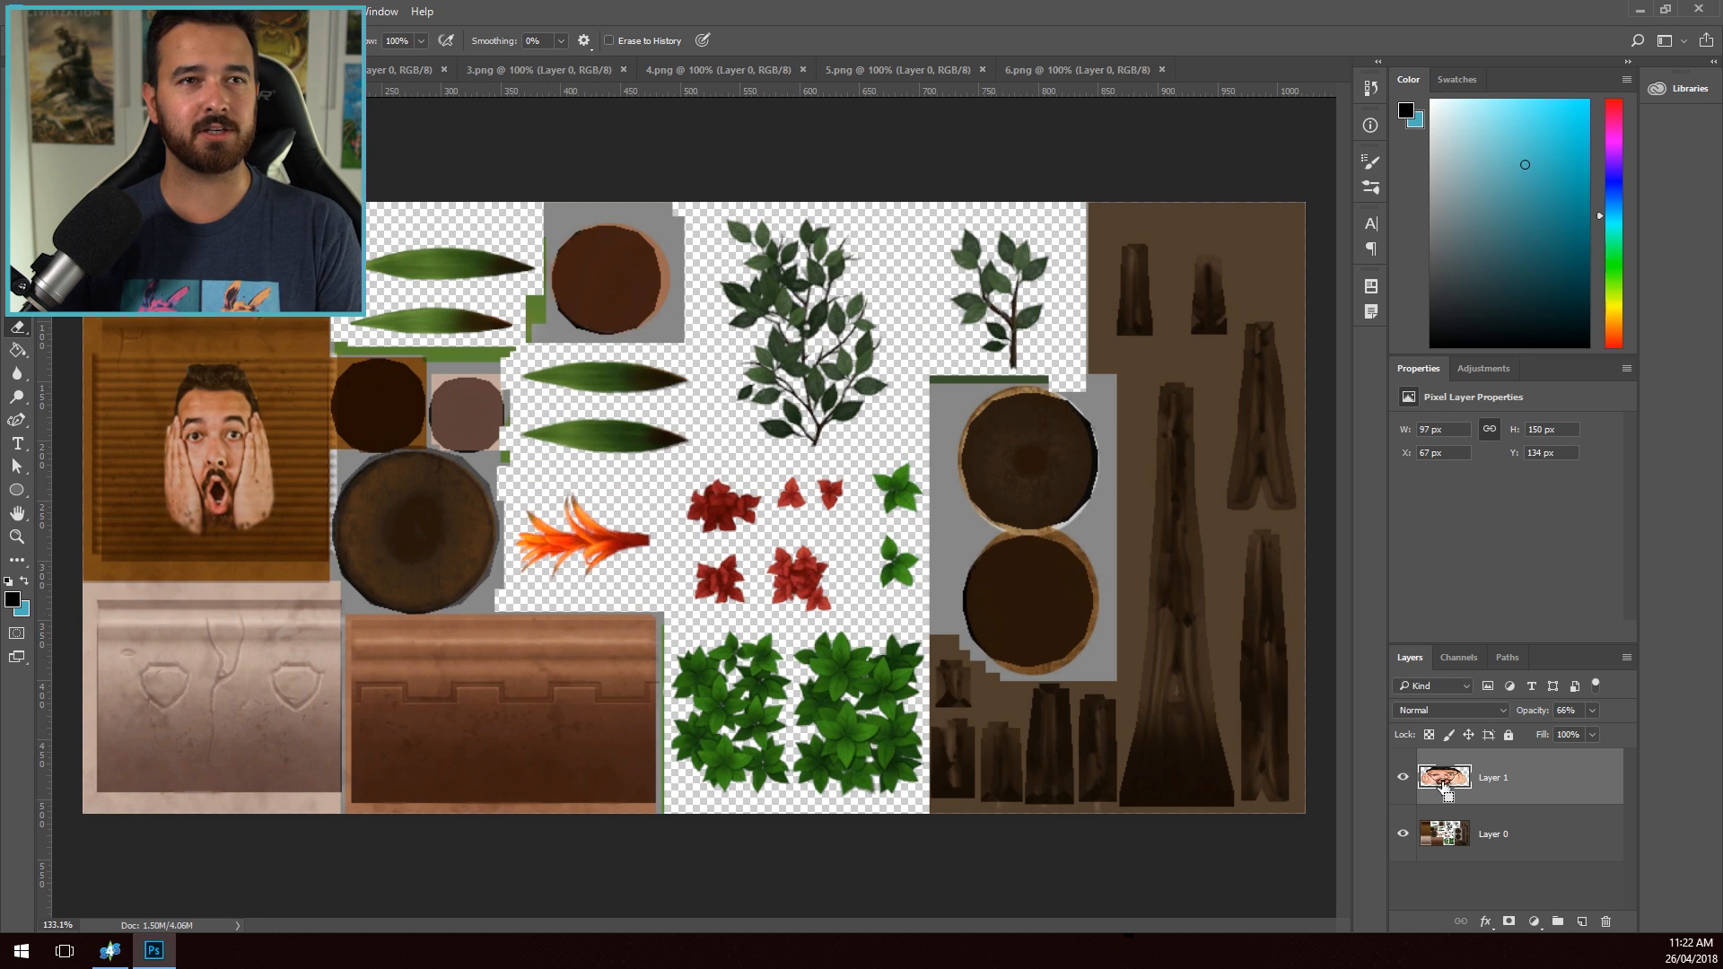
ctrl+click(1445, 779)
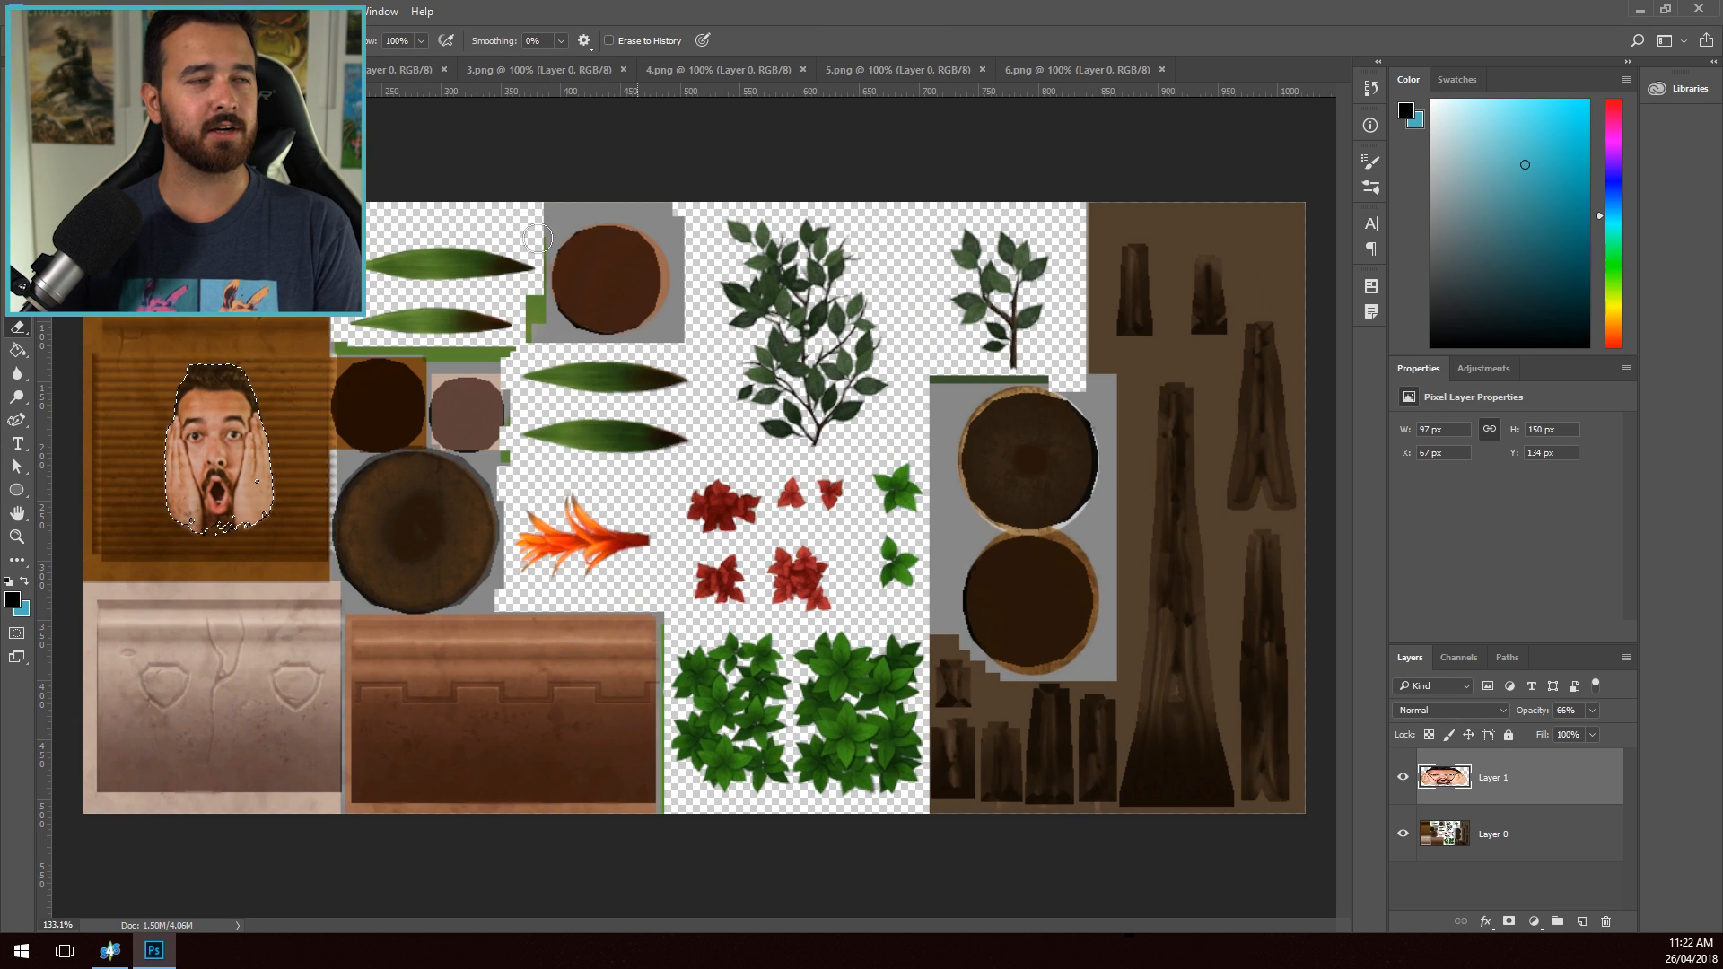
- Paste the face cutout into each of the five other swatch textures, ending with 6.png, and return to the original plant texture
click(401, 75)
key(ctrl+v)
click(518, 75)
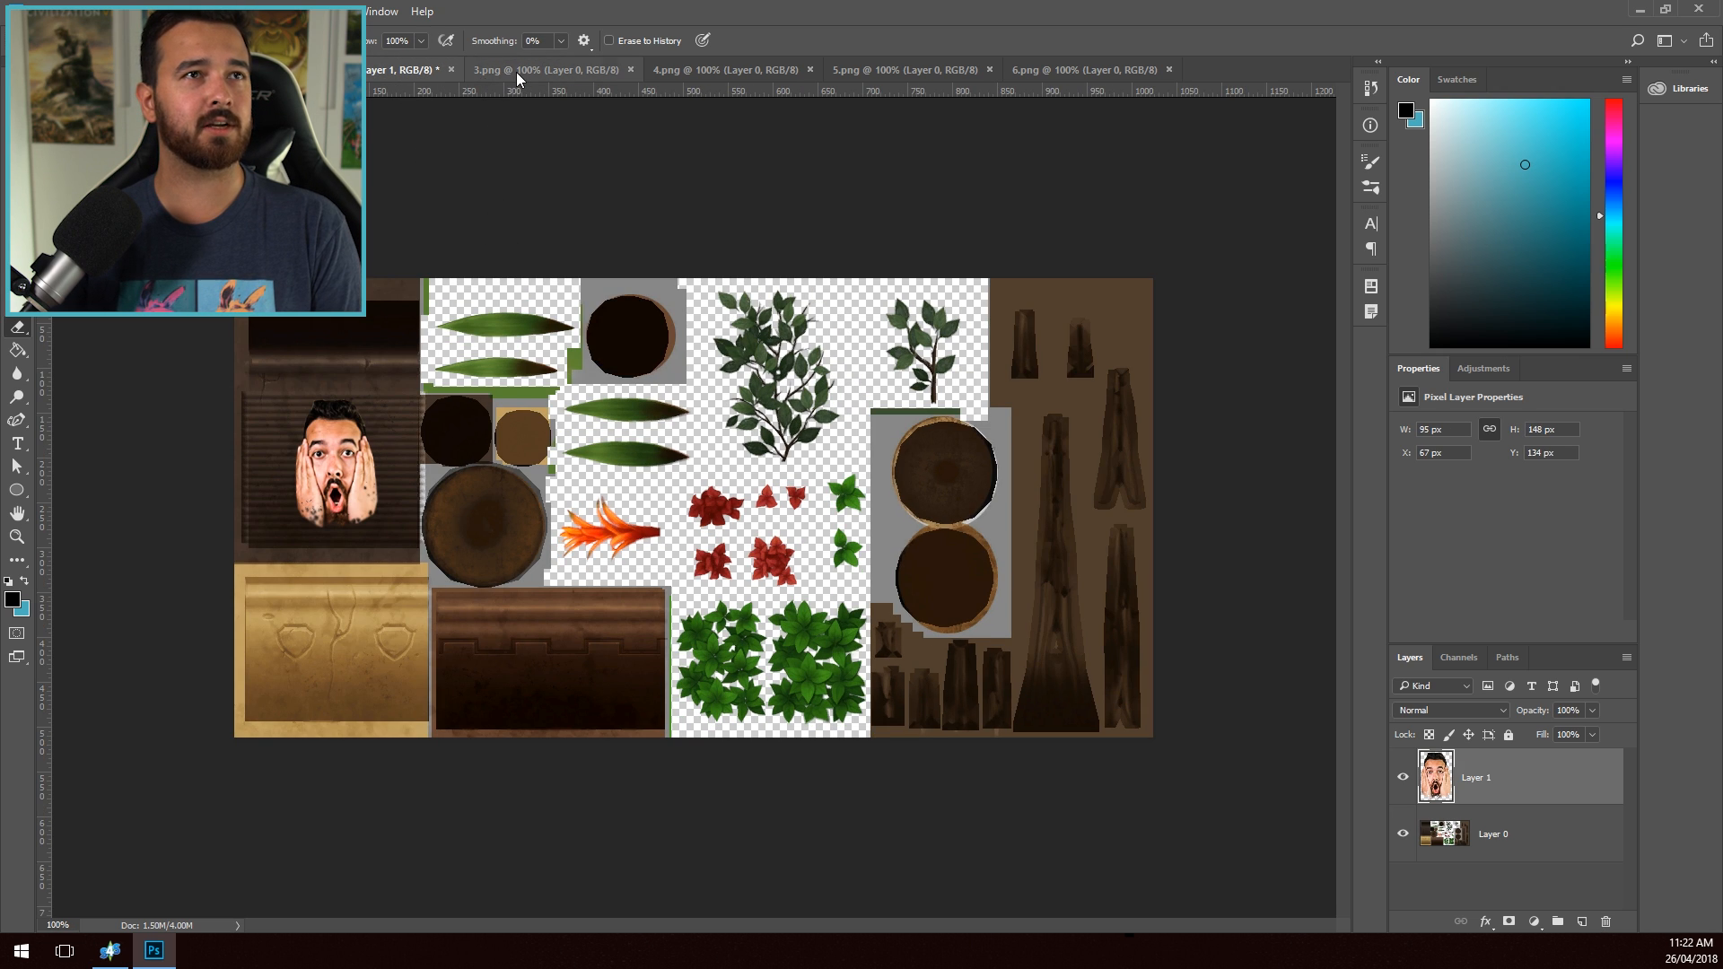
key(ctrl+v)
click(703, 70)
key(ctrl+v)
click(940, 68)
key(ctrl+v)
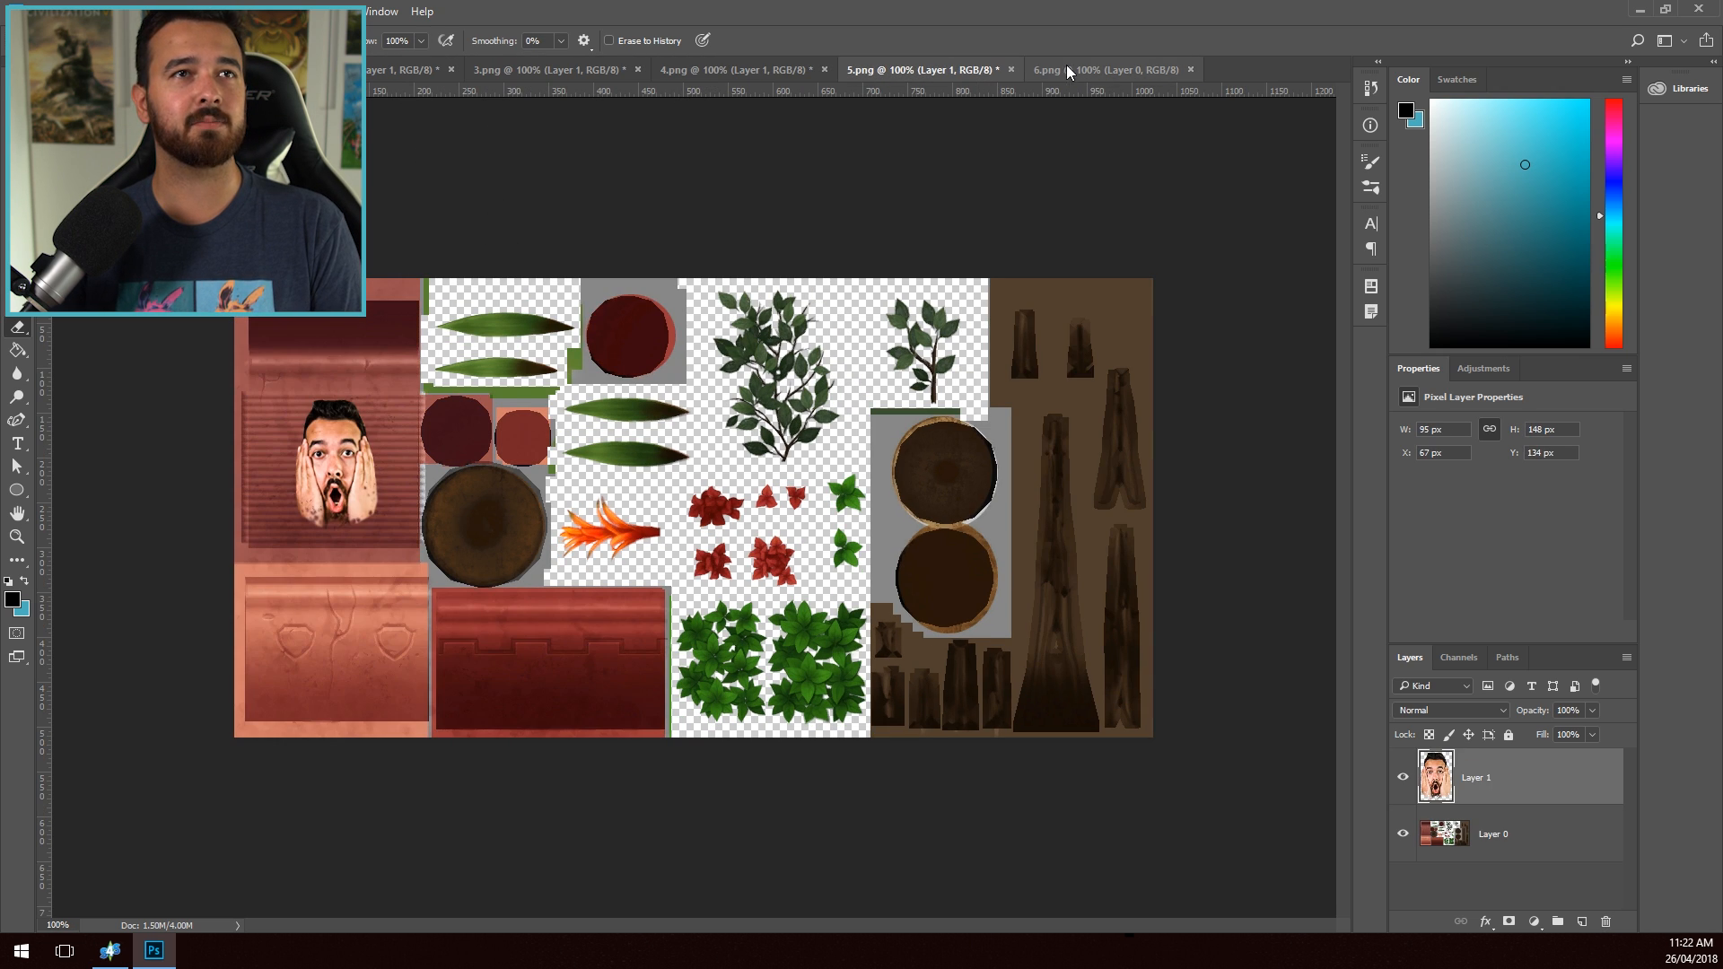
click(1066, 66)
key(ctrl+v)
click(215, 70)
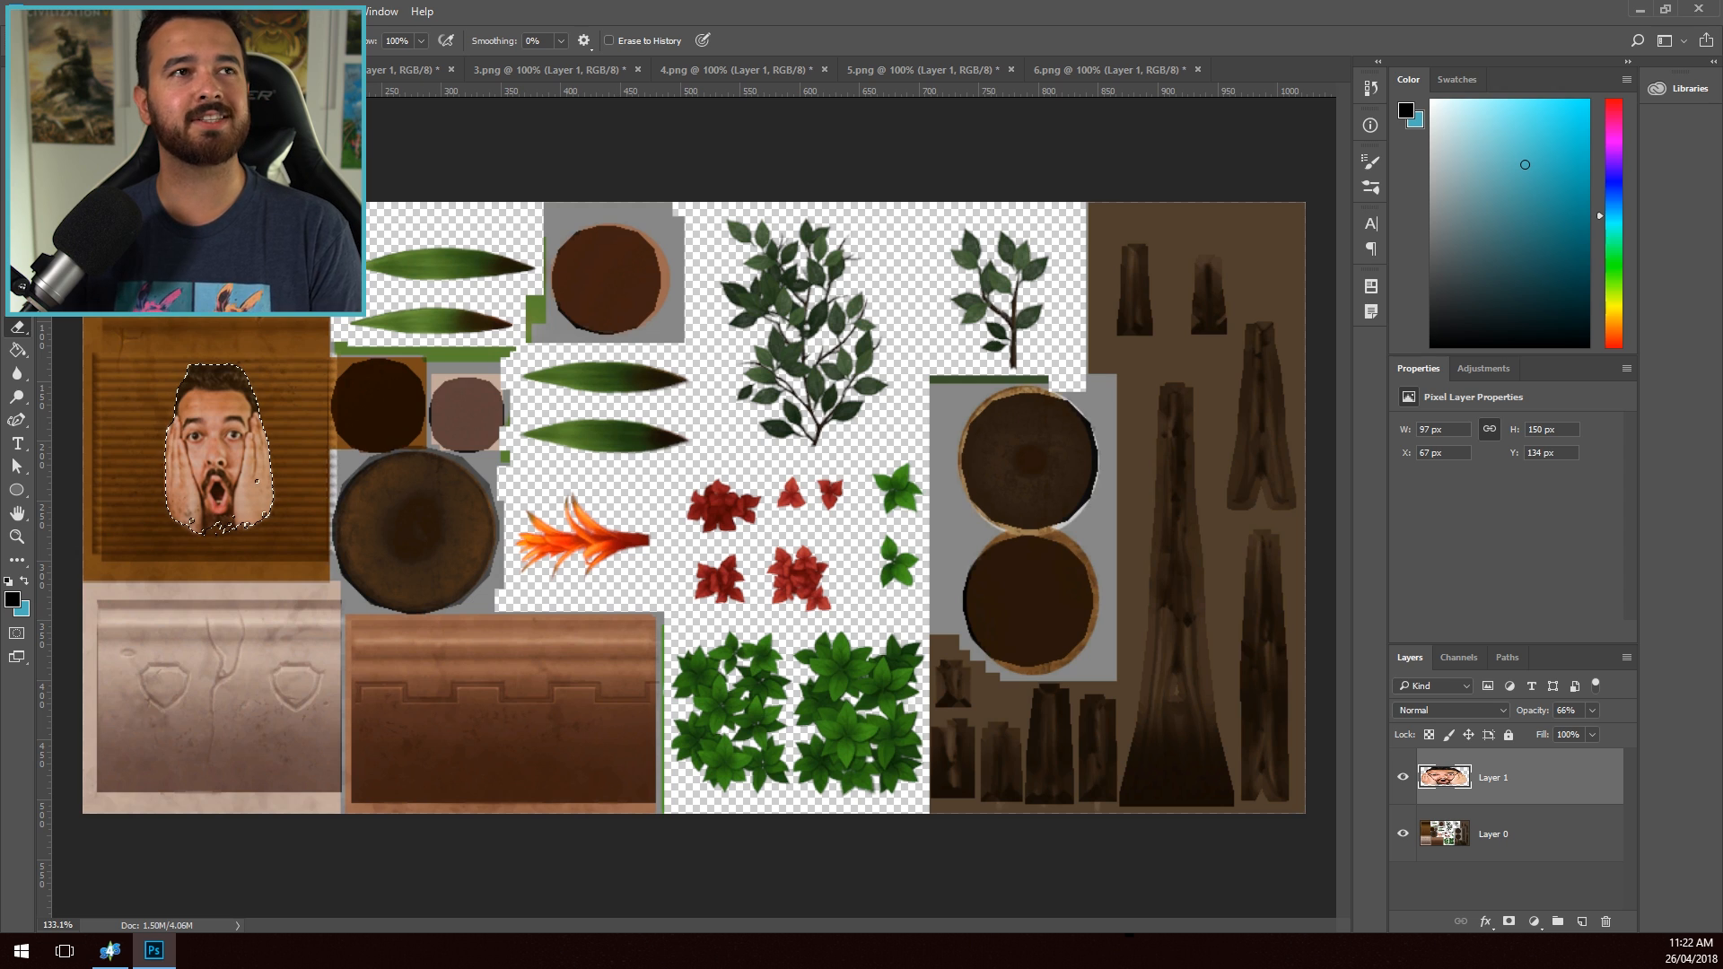
- Set the pasted face layer's opacity to 66% in each of the other swatch textures, ending on 6.png
click(406, 70)
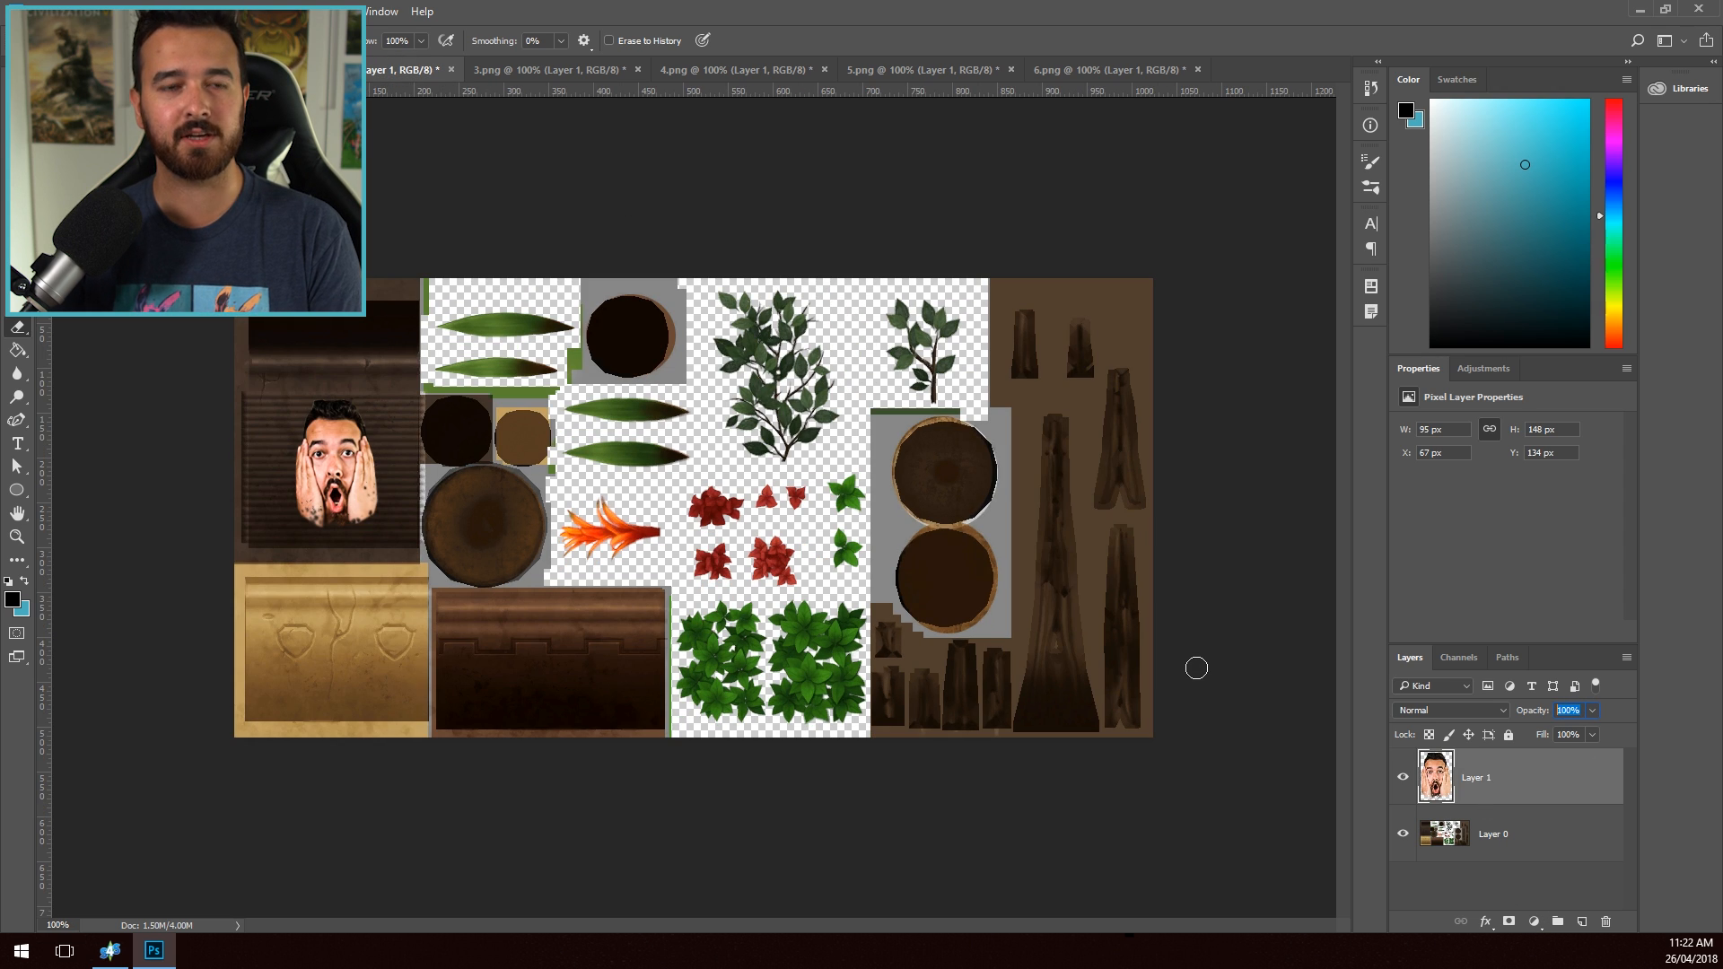
key(ctrl+Tab)
key(ctrl+Tab)
text(66)
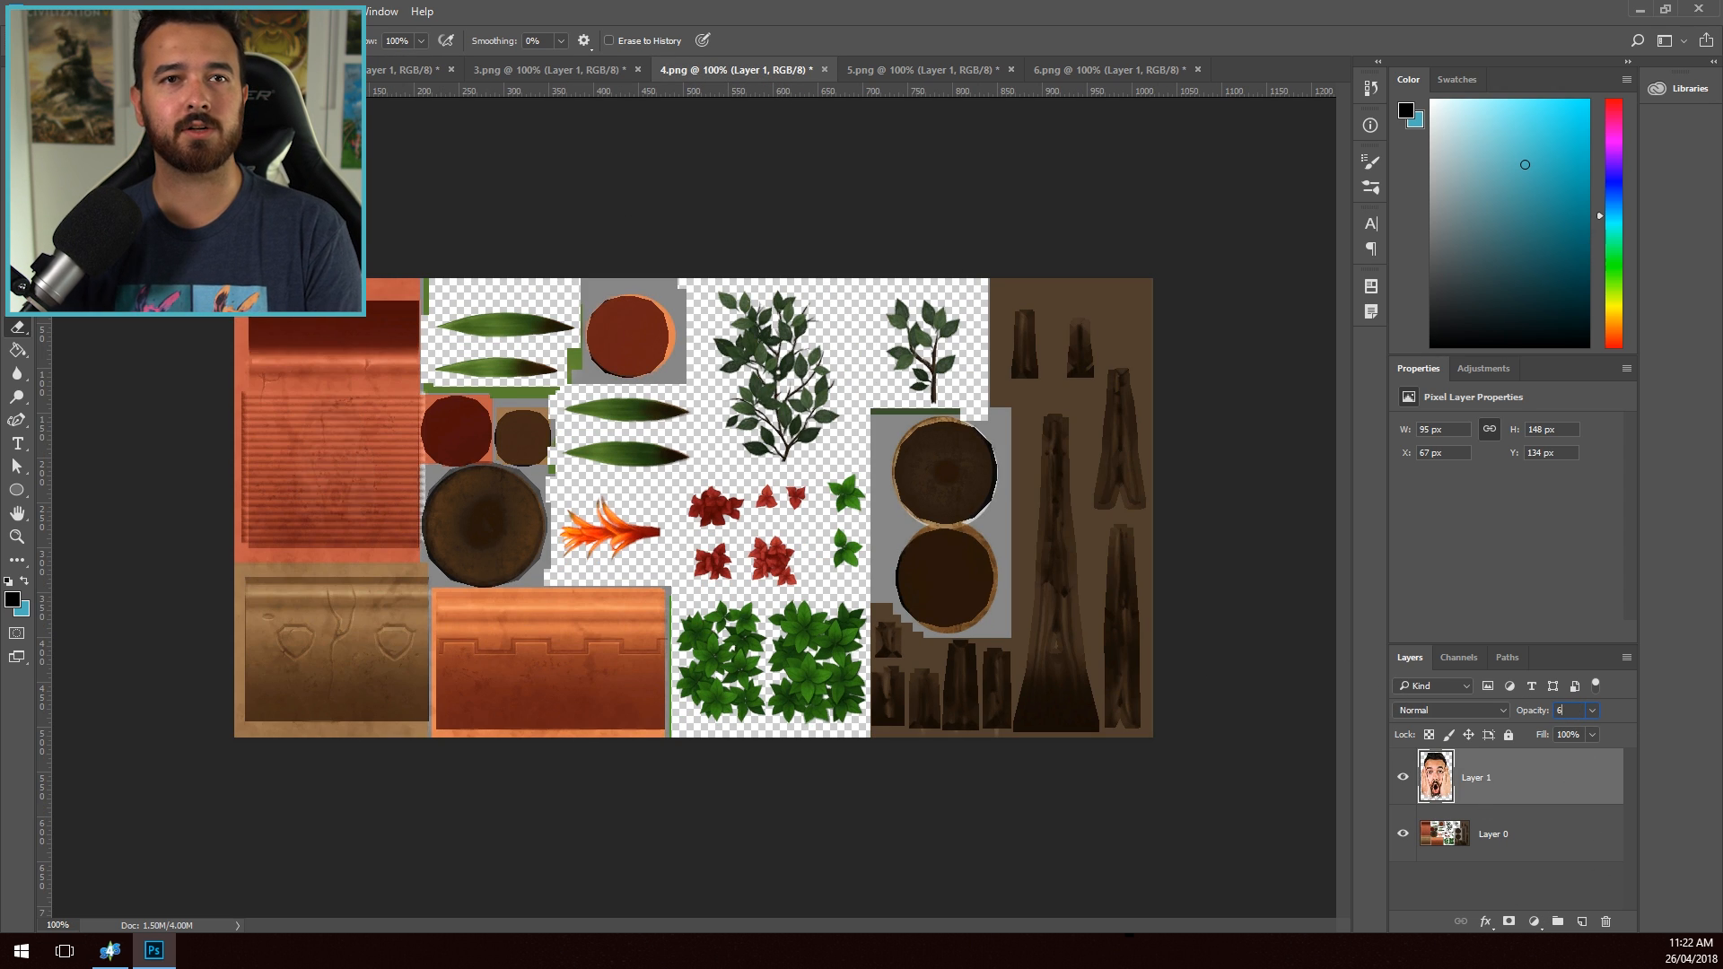
key(Return)
key(ctrl+Tab)
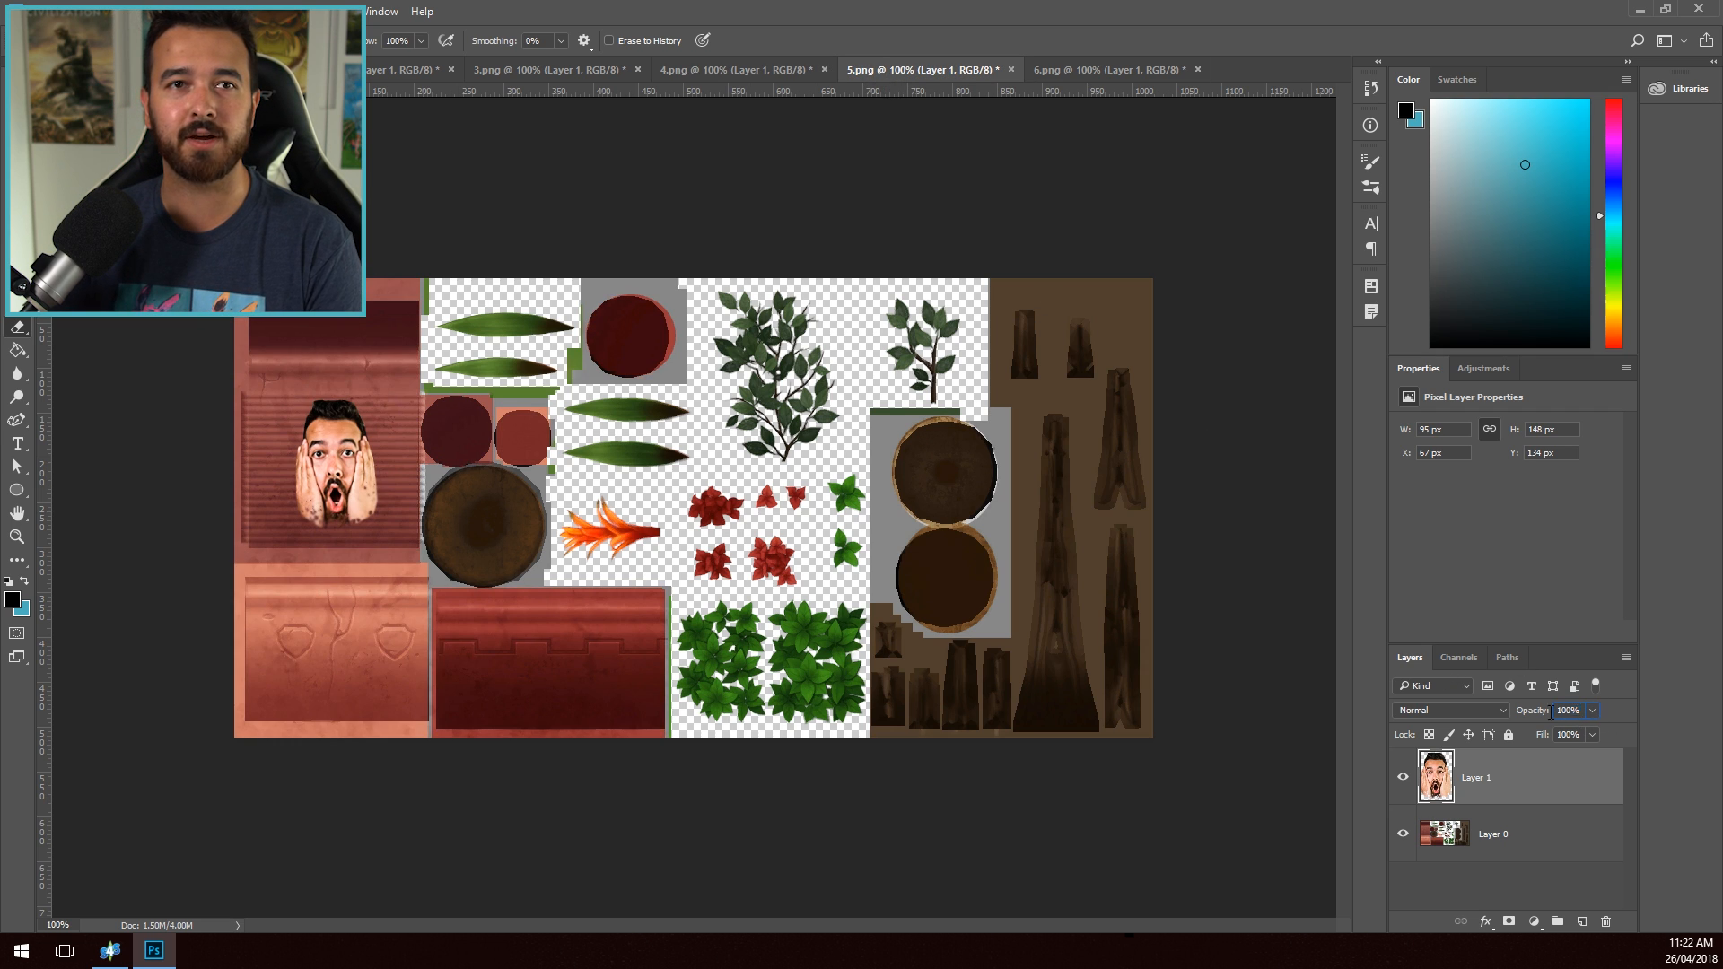
text(66)
key(Return)
key(ctrl+Tab)
- Merge the visible layers of 6.png, 5.png and 4.png into one layer each and save each file
key(ctrl+shift+e)
key(ctrl+s)
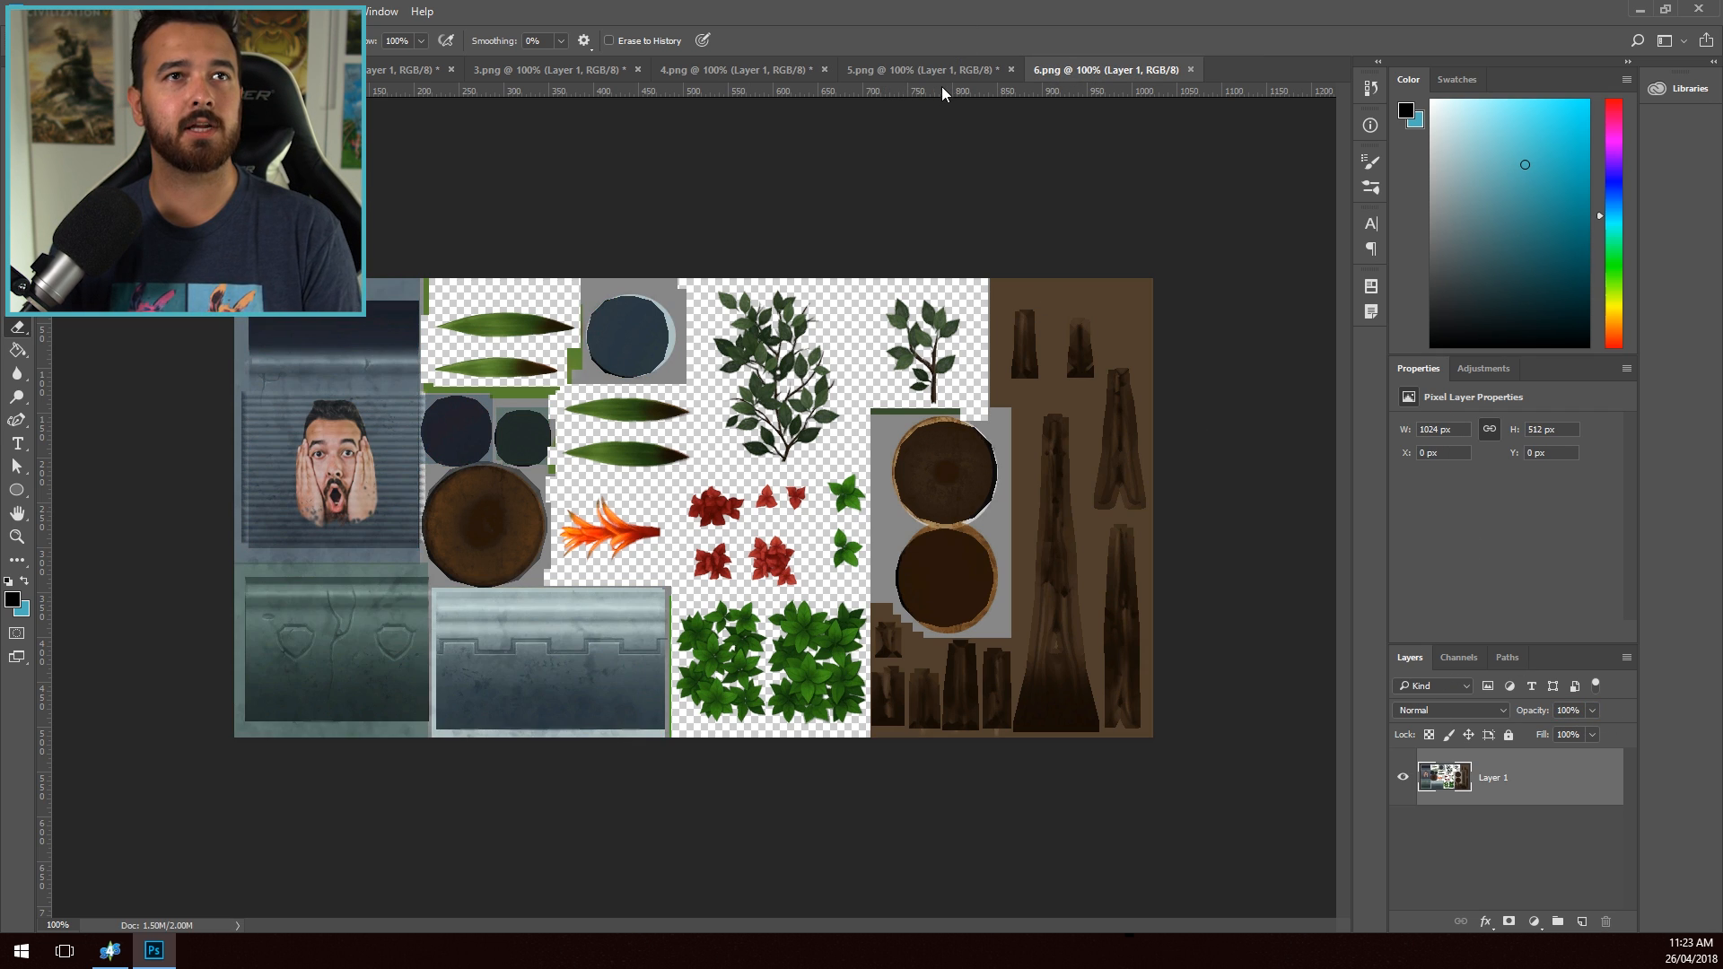
click(944, 74)
key(ctrl+shift+e)
key(ctrl+s)
click(696, 64)
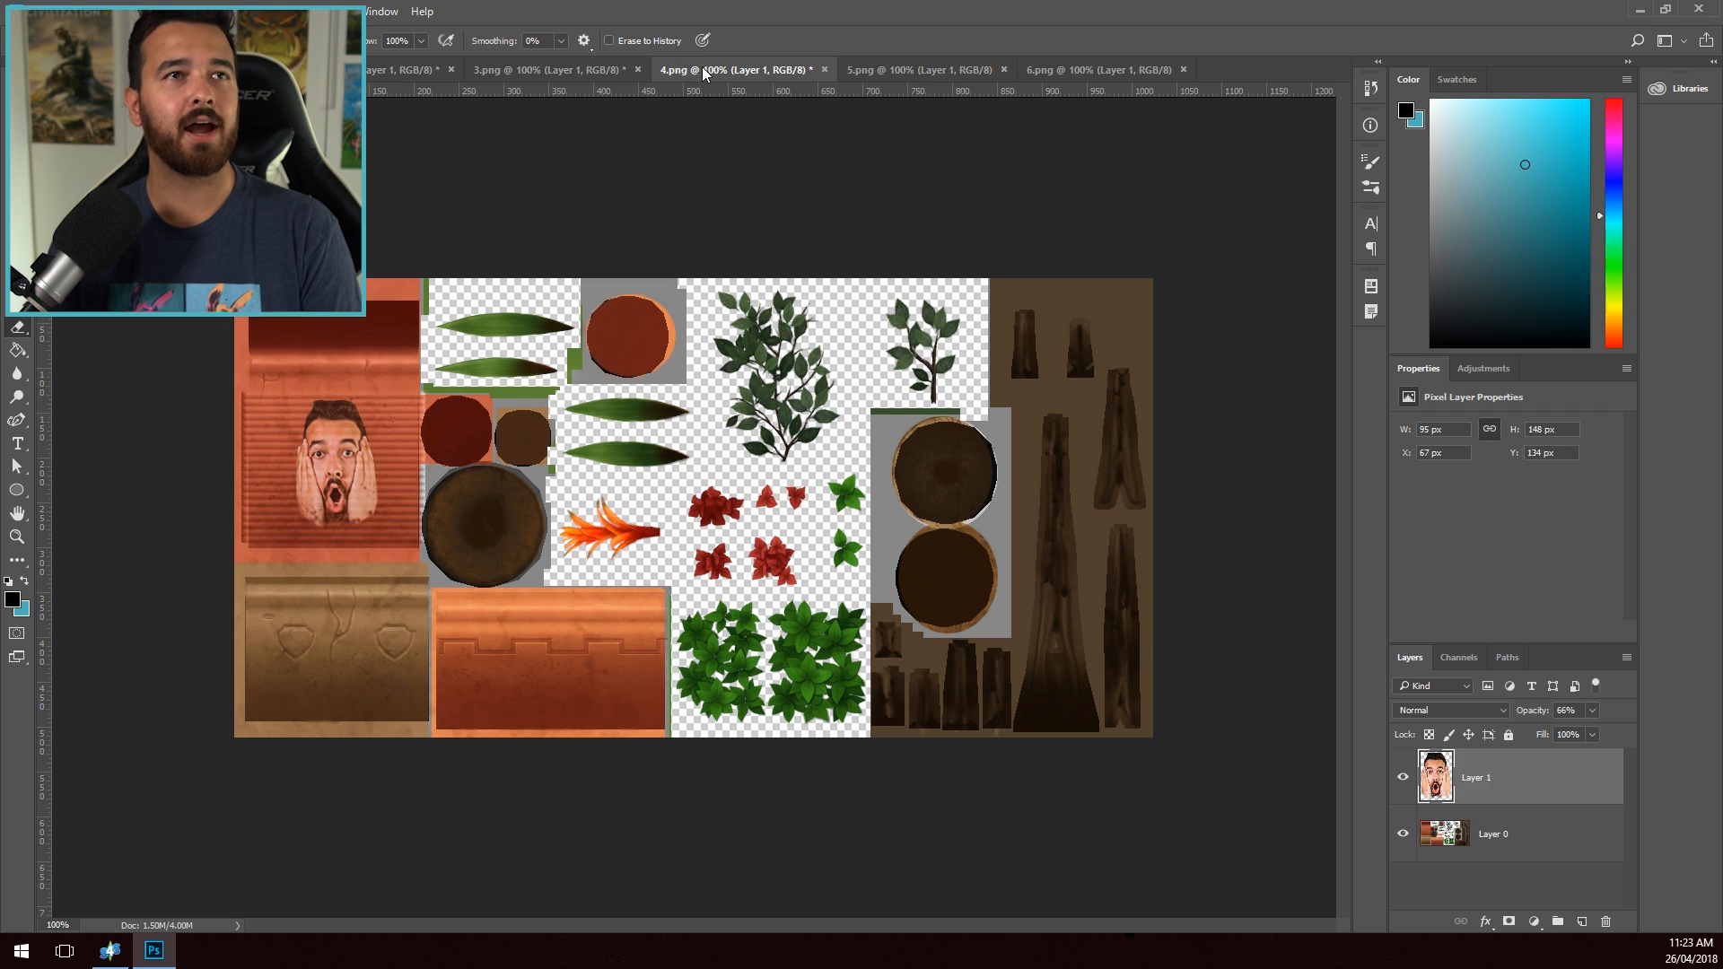
key(ctrl+shift+e)
key(ctrl+s)
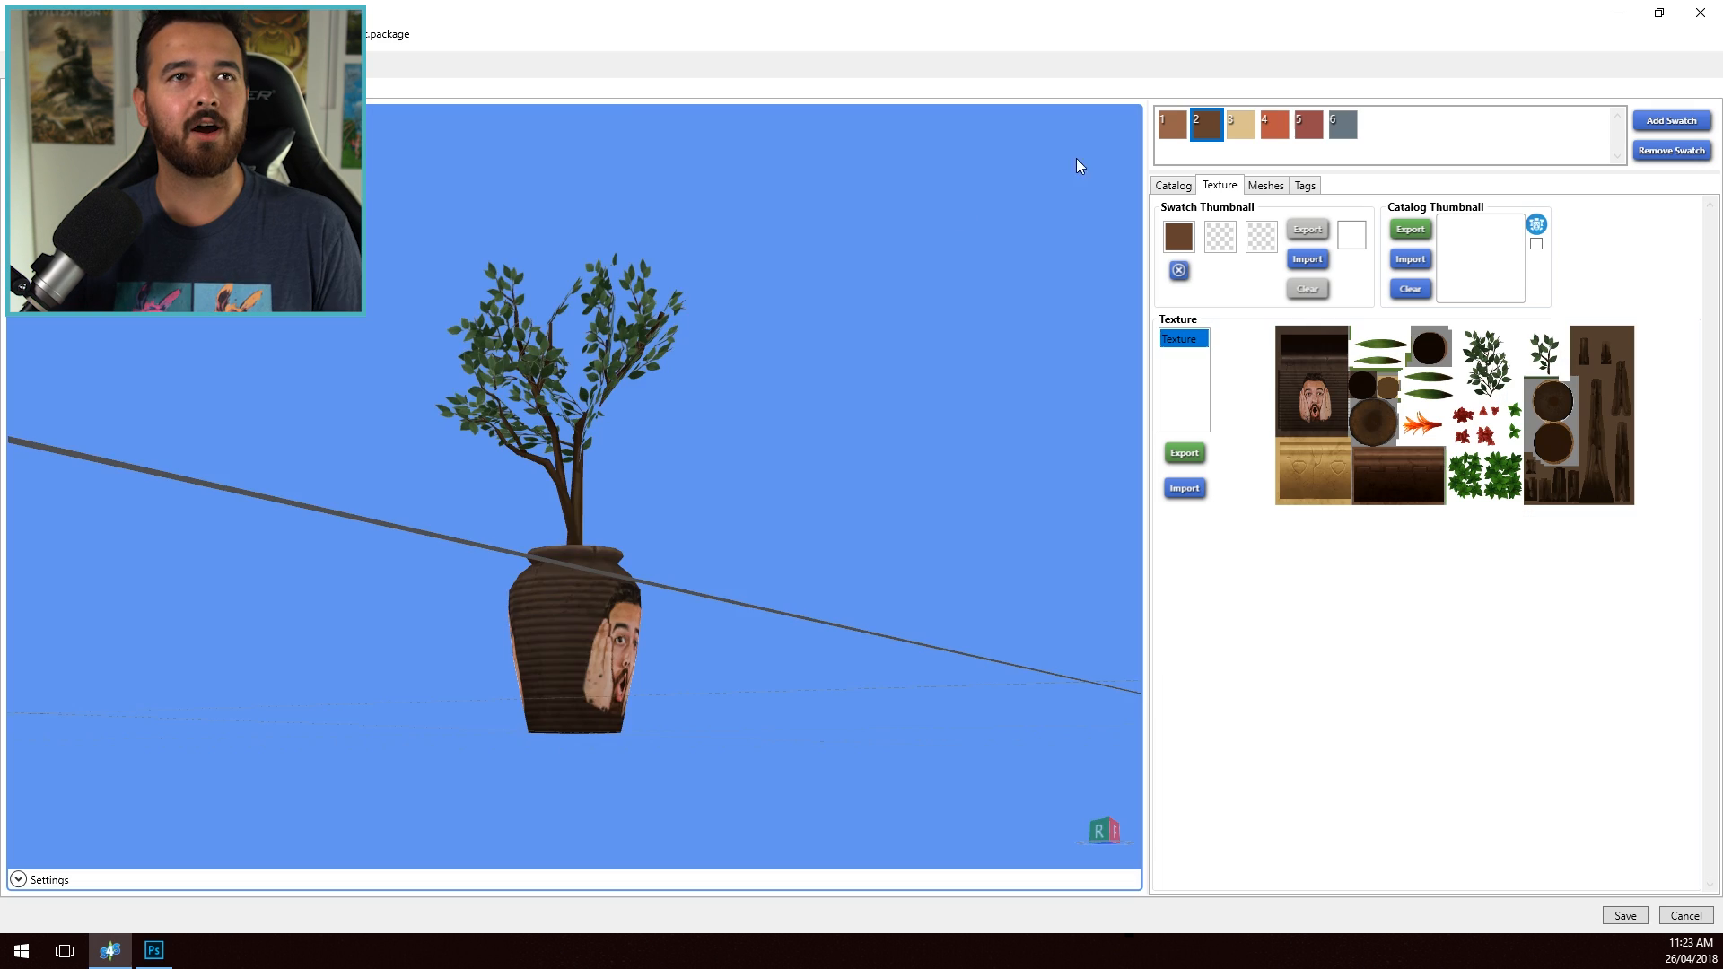
- Preview the retextured pot's other swatches in Sims 4 Studio and rename the item "No Longer Lonely Potted Tree"
click(1244, 135)
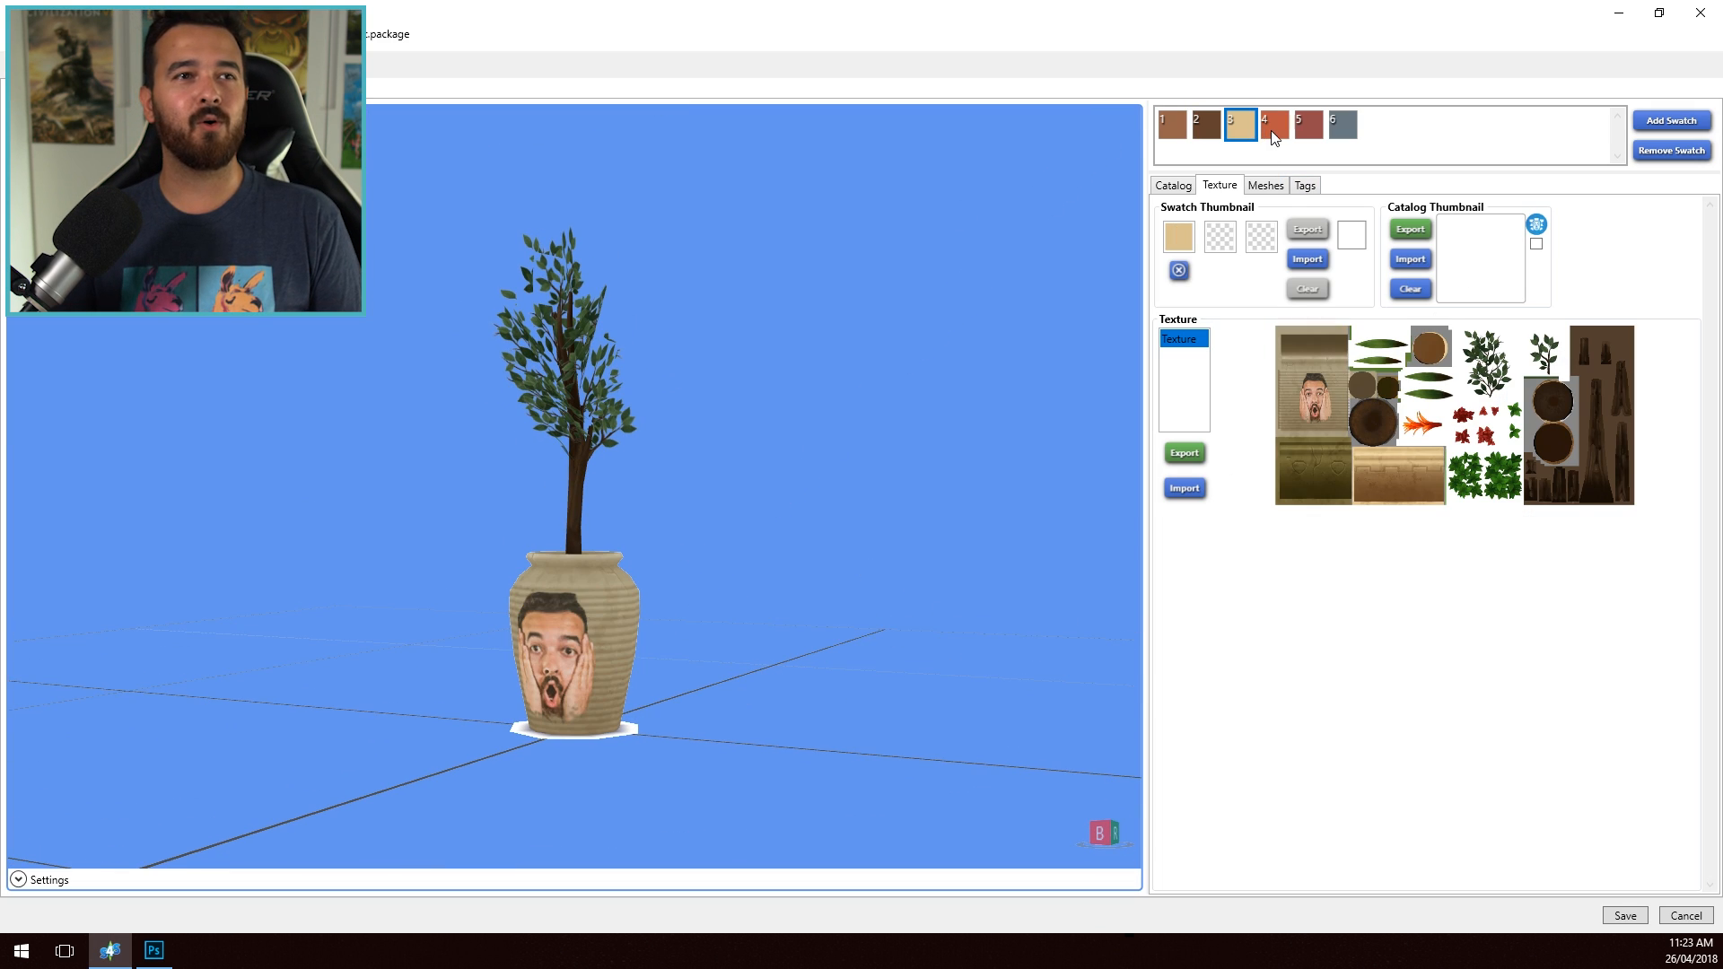
click(1308, 134)
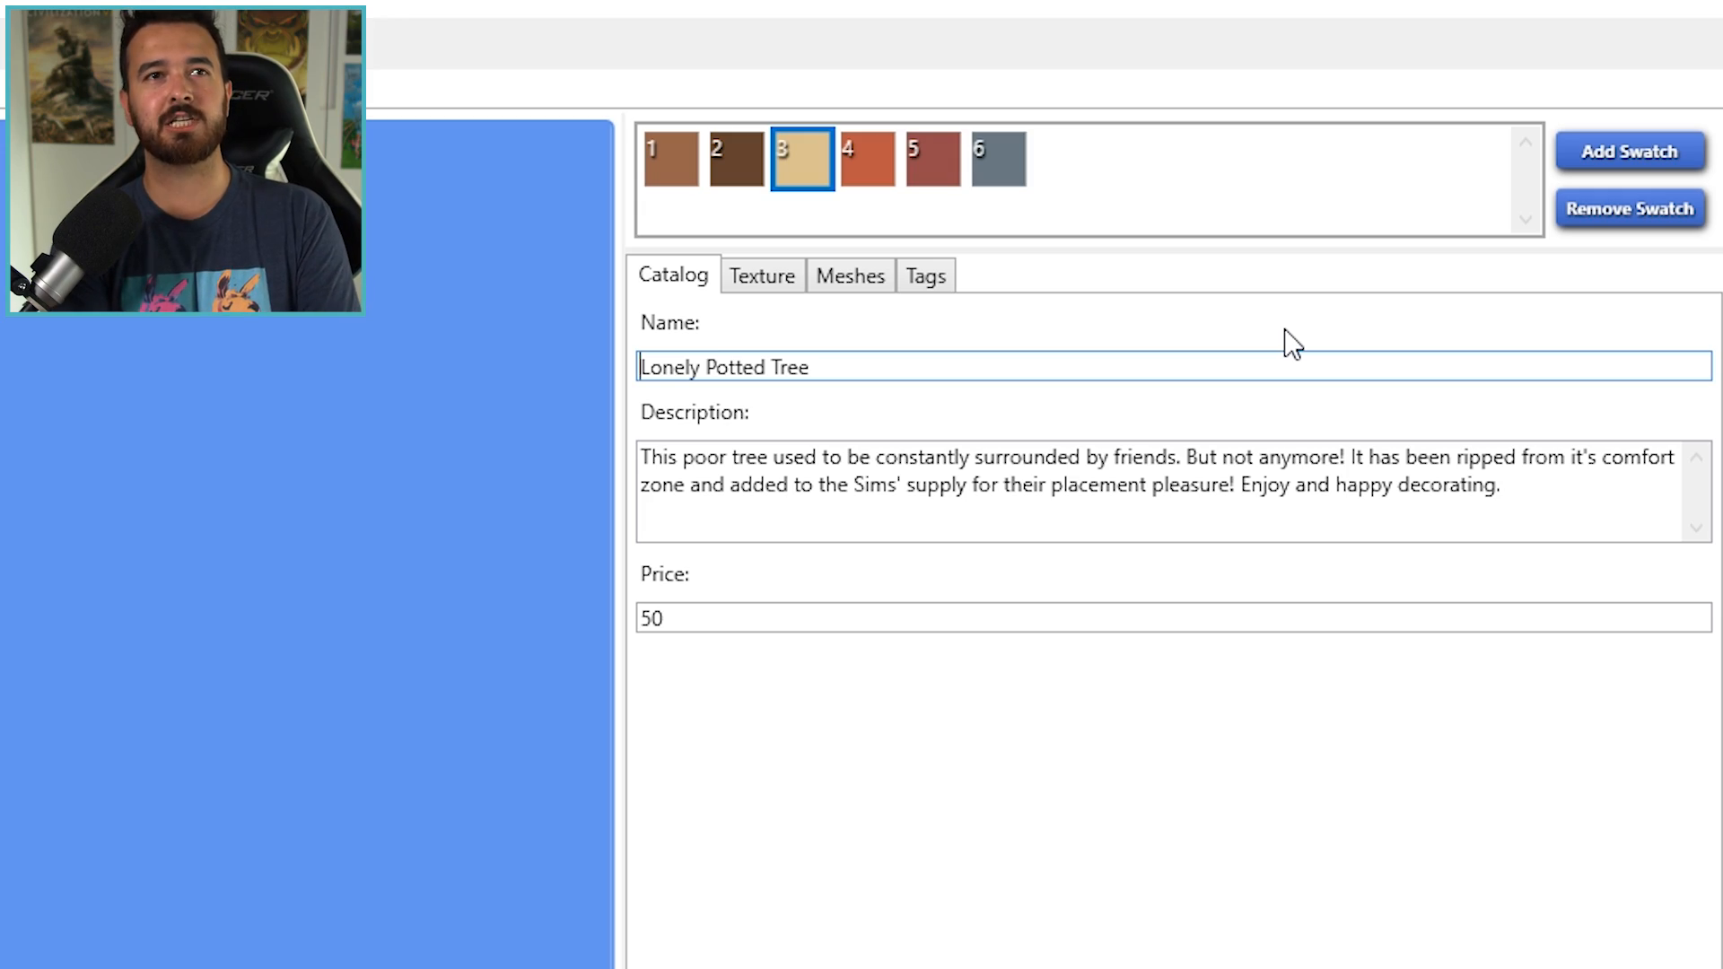
text(No Longer)
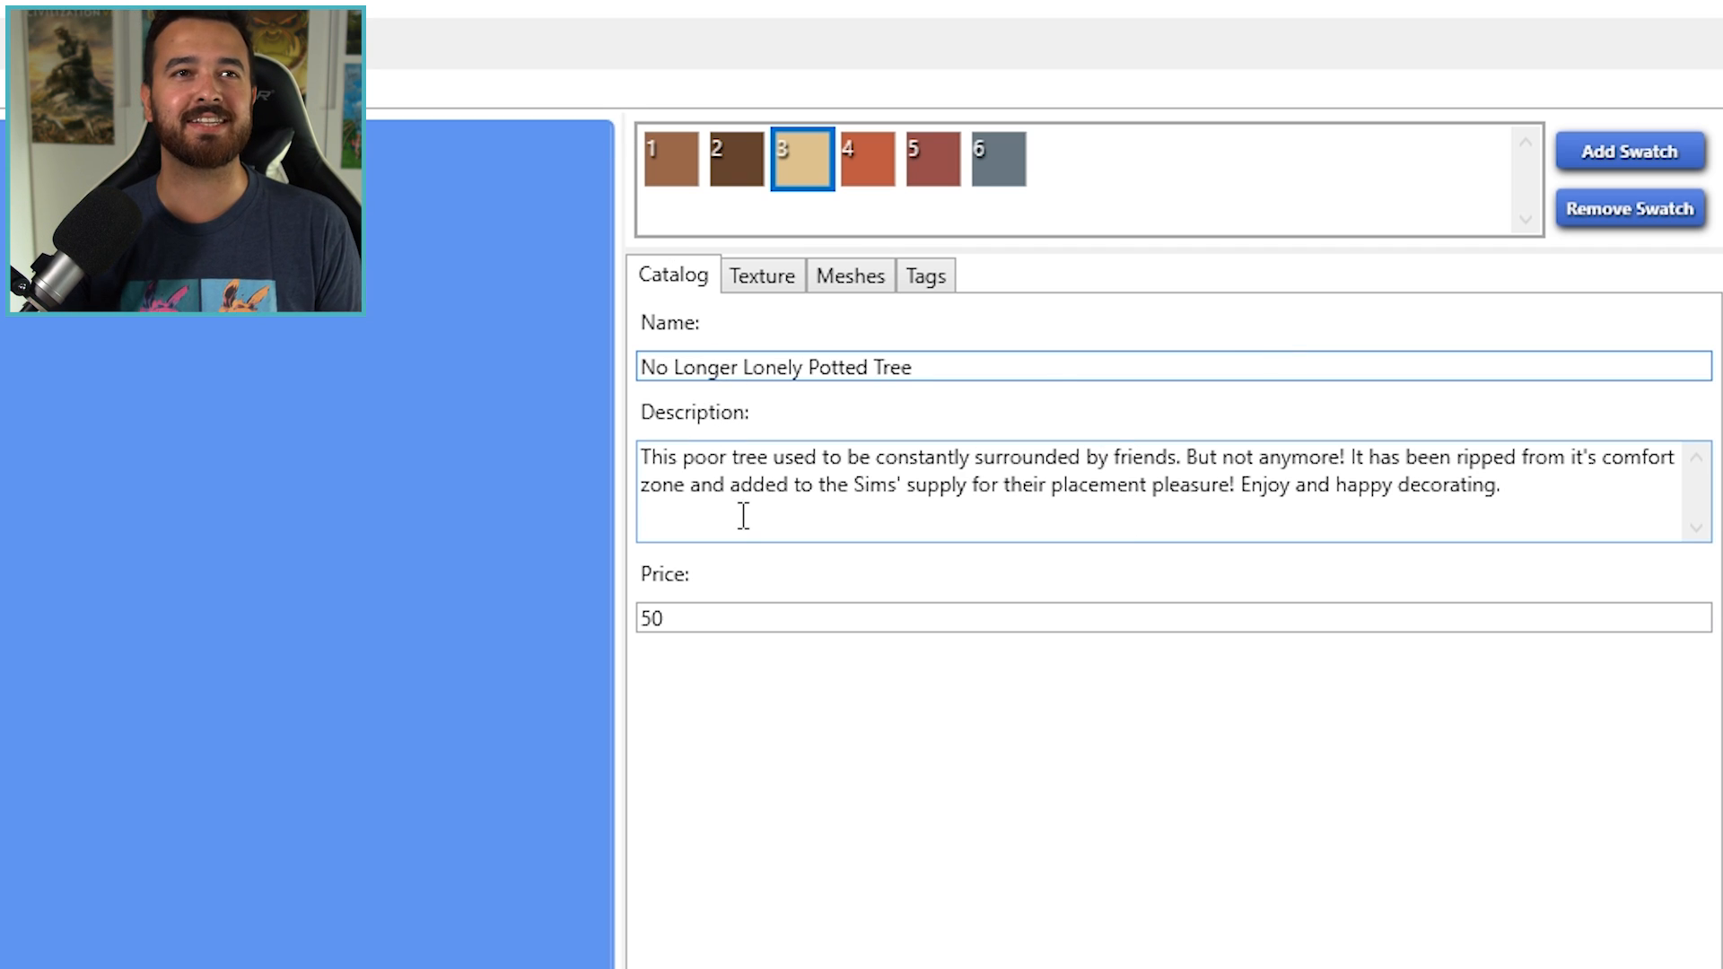
- Rewrite the description: "This plant was once ripped from its friends and was extremely lonely. Now, with the addition of The Sim Supply's face, it no longer is!"
click(1606, 460)
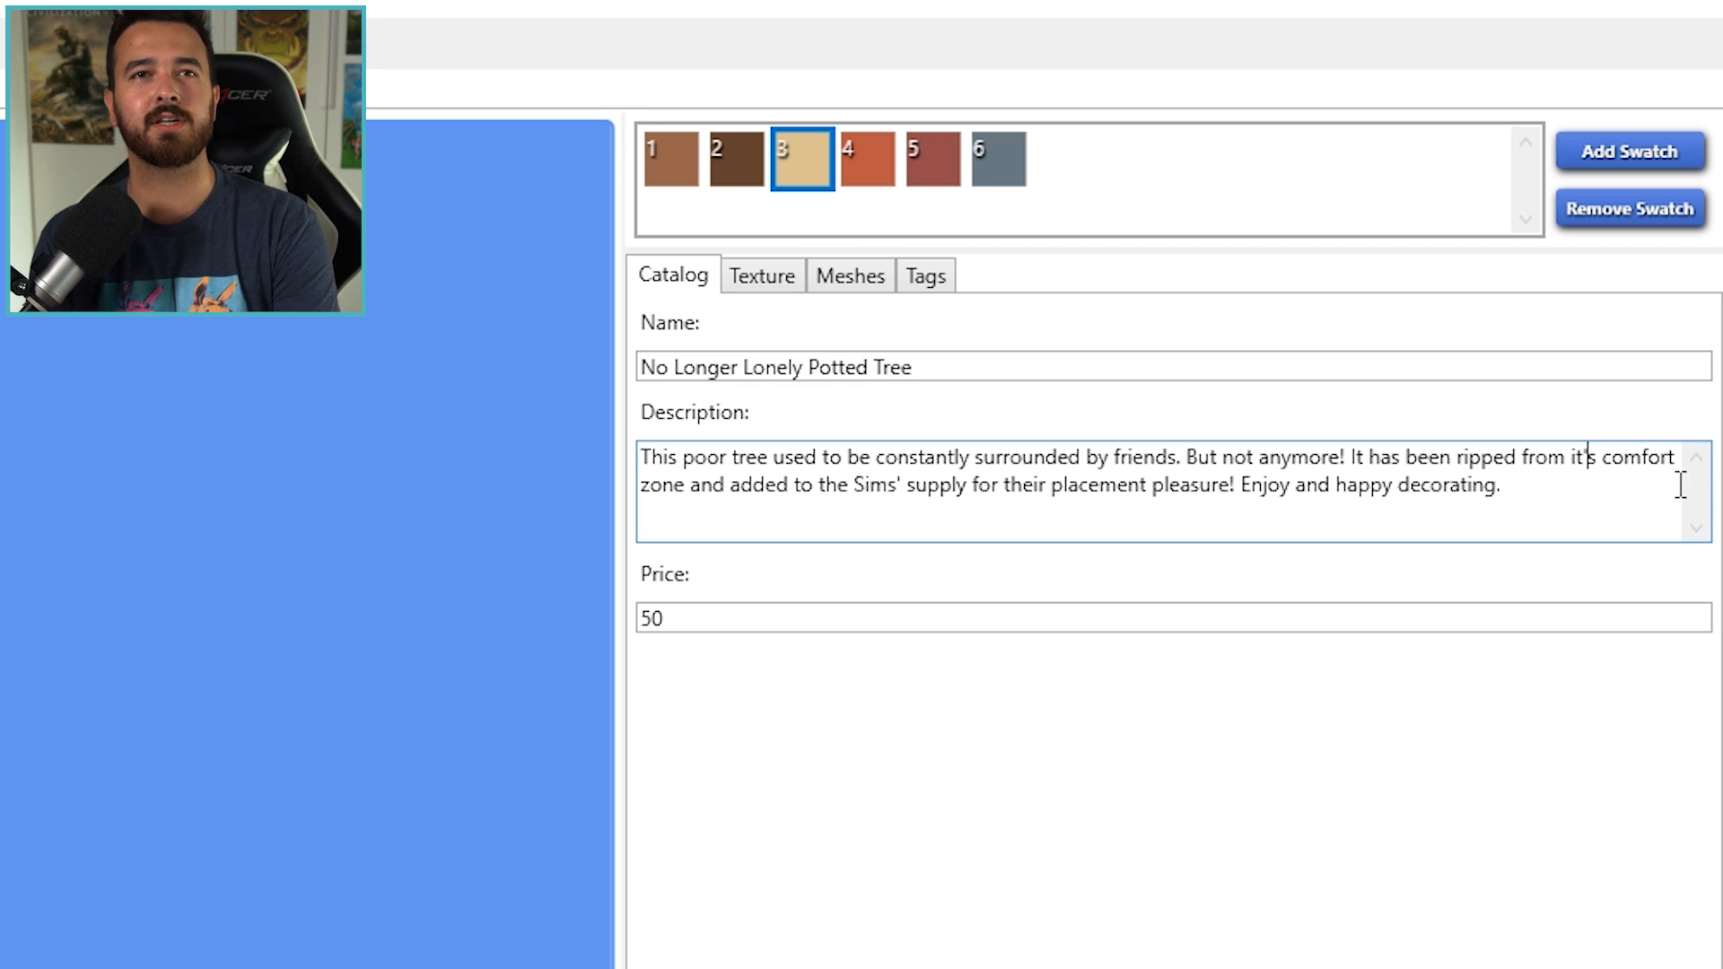
key(BackSpace)
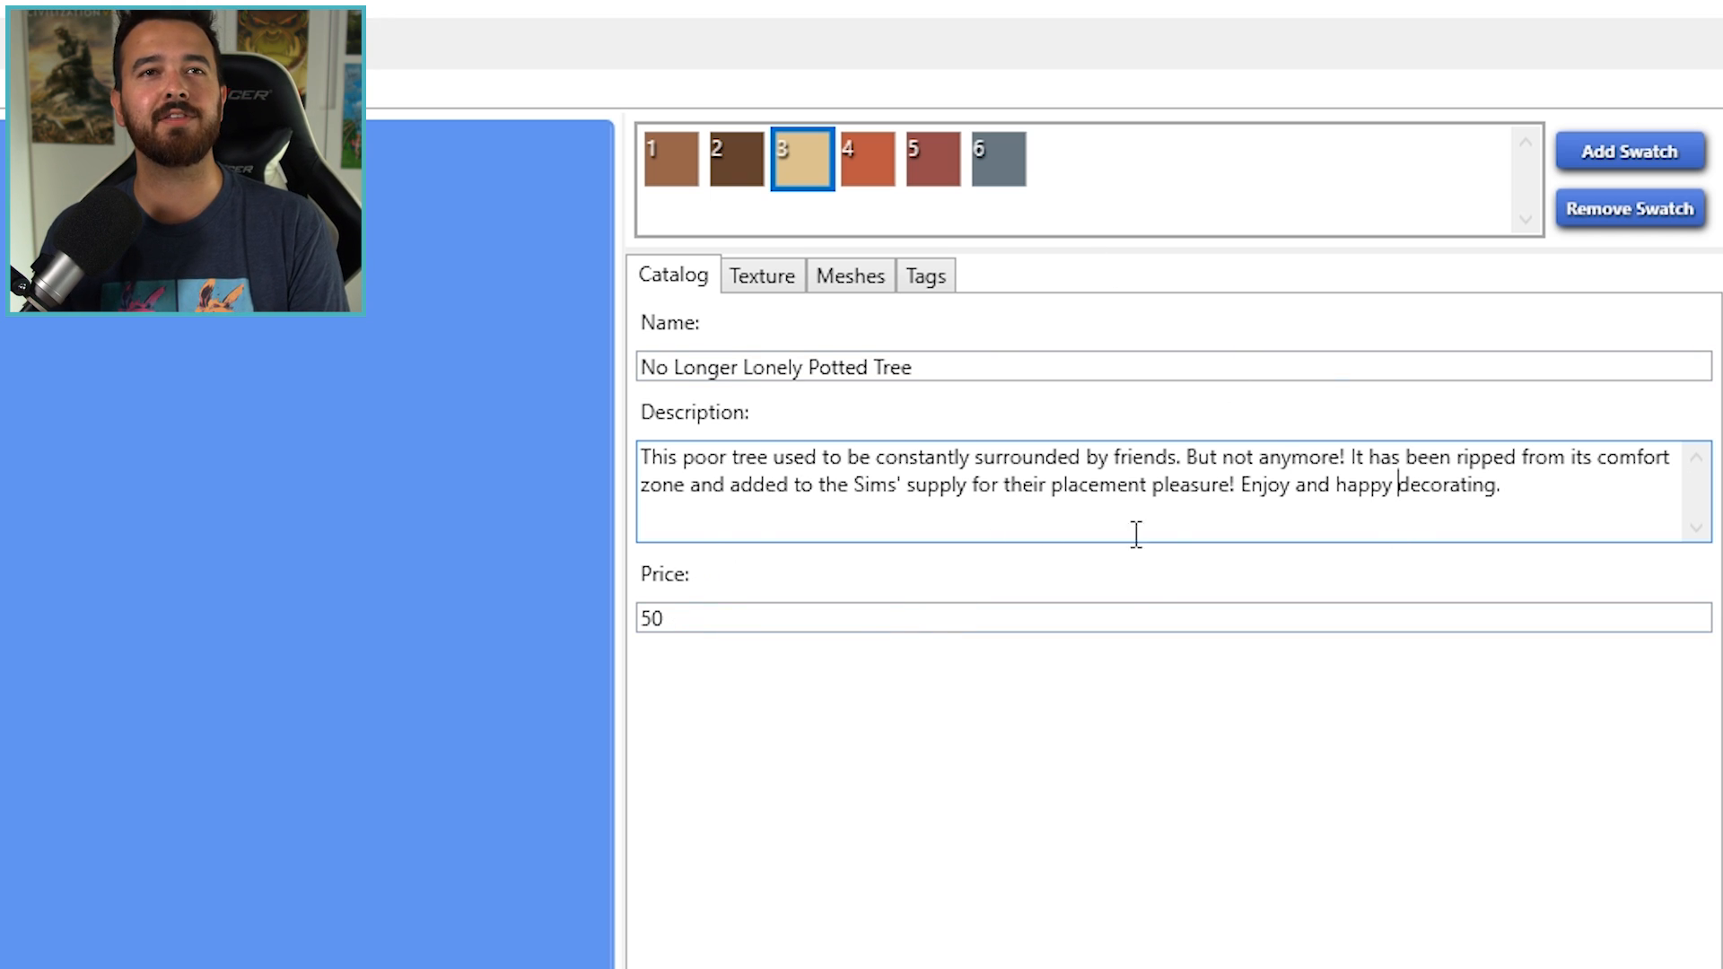
key(ctrl+a)
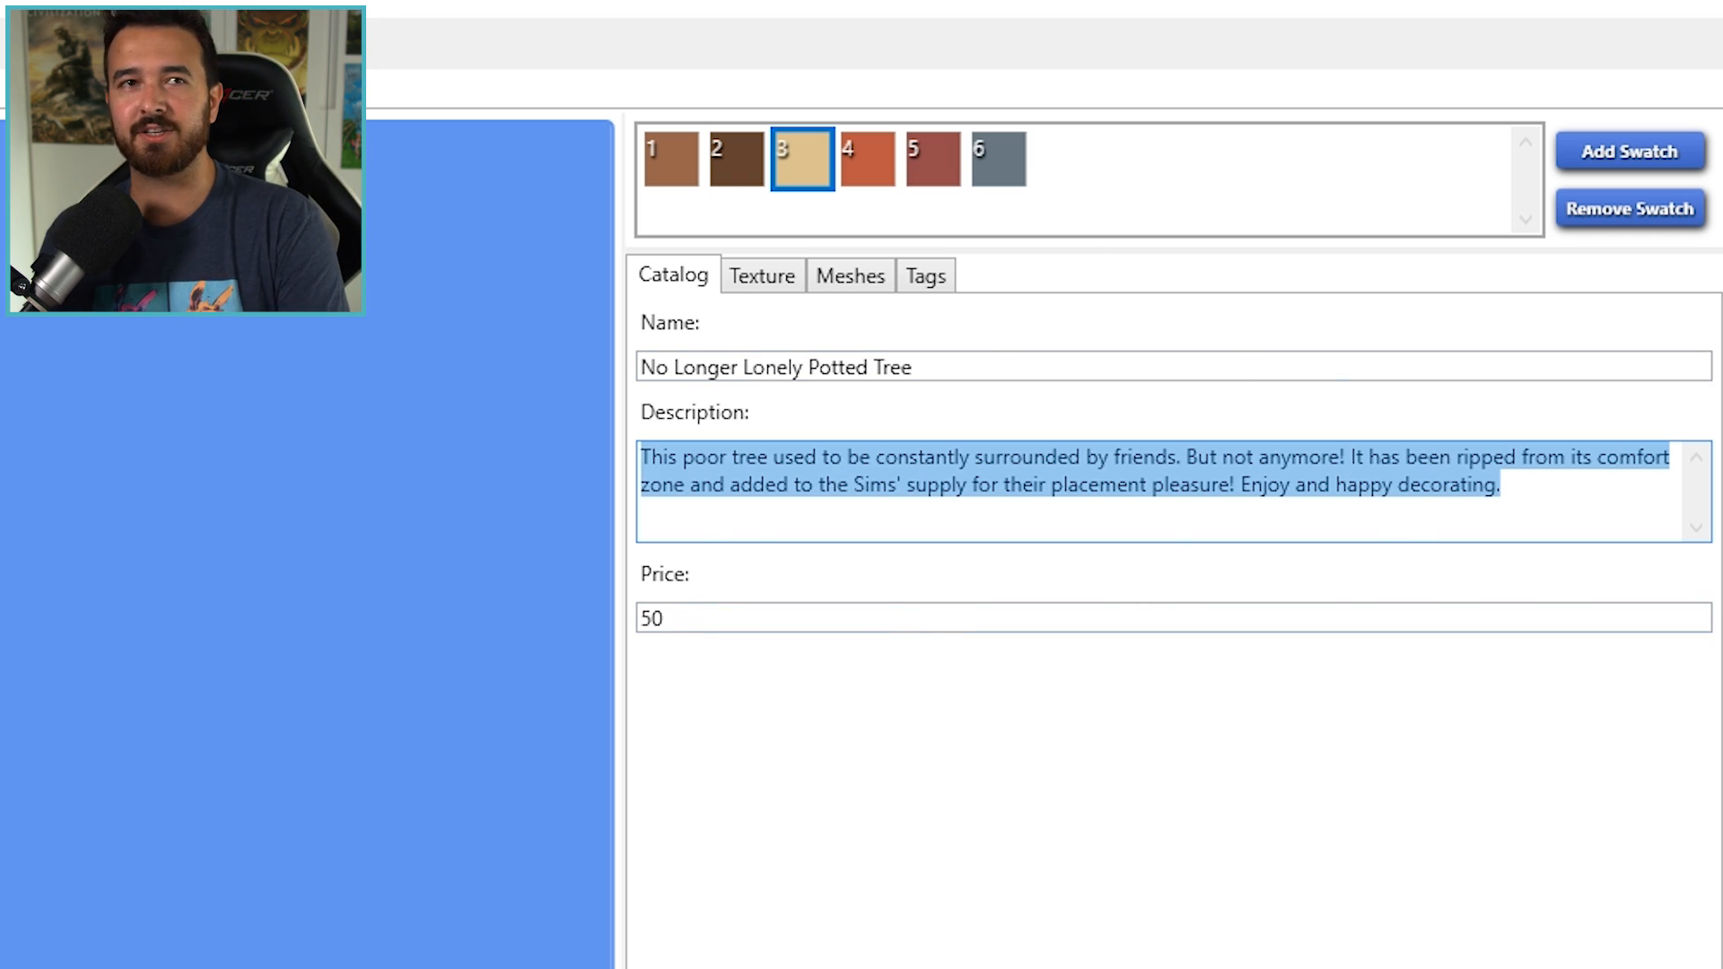
text(This plant was)
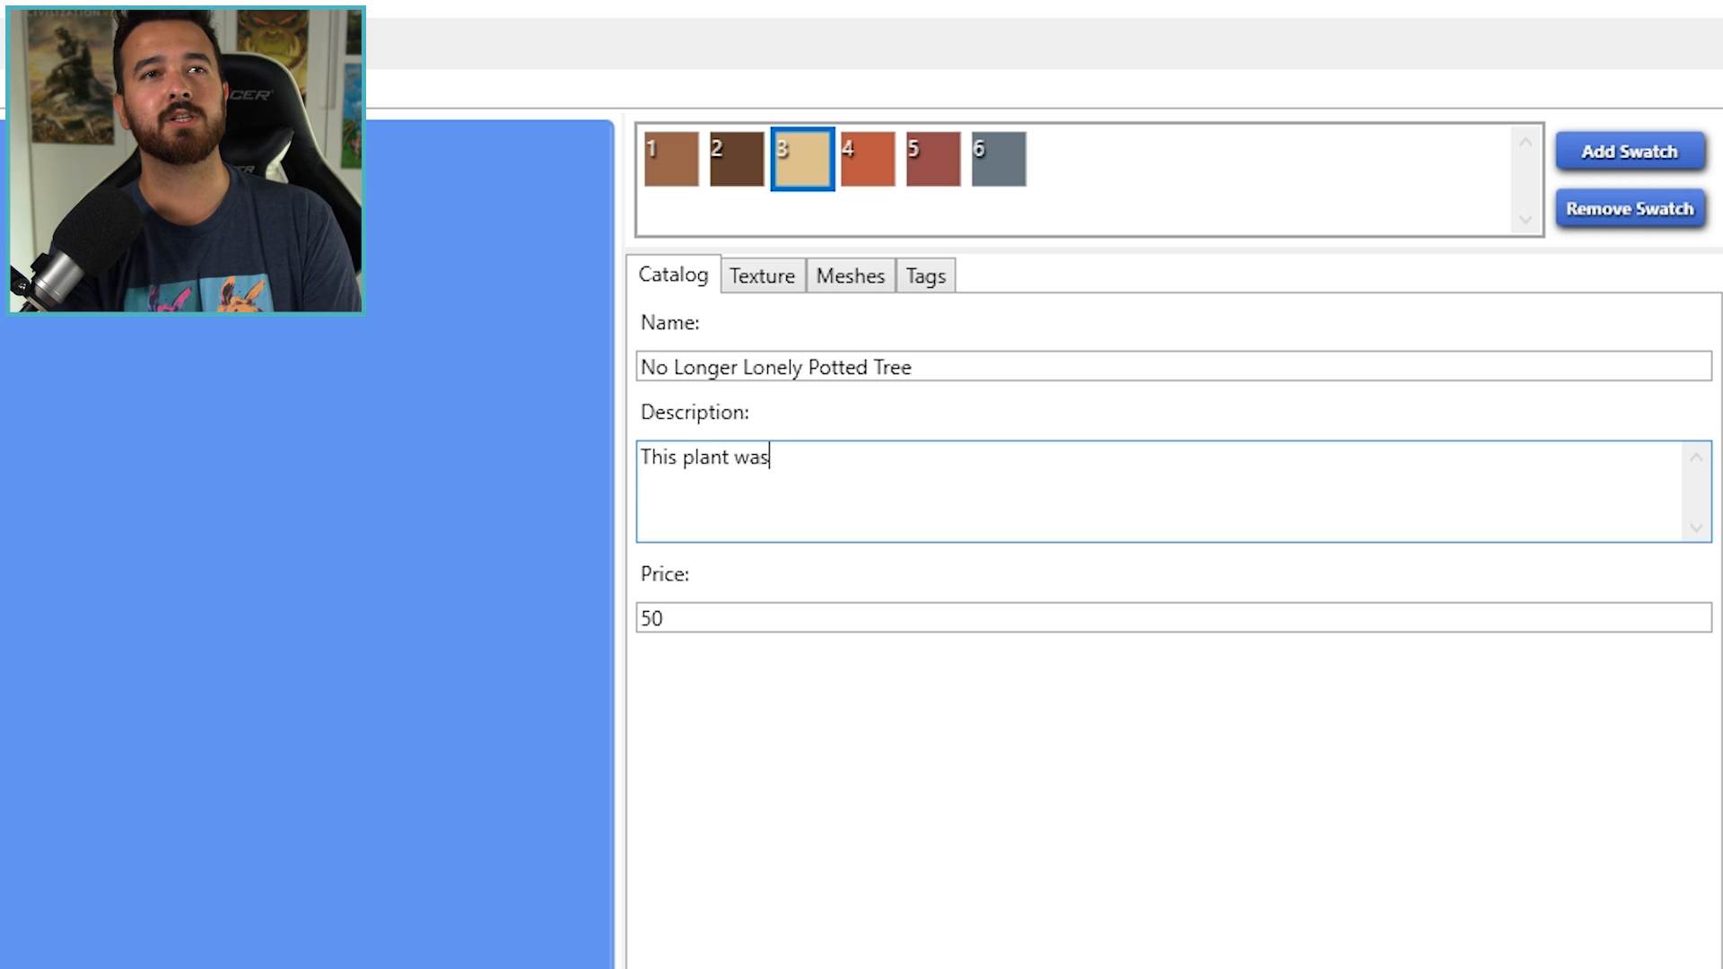
text( once ripped from it)
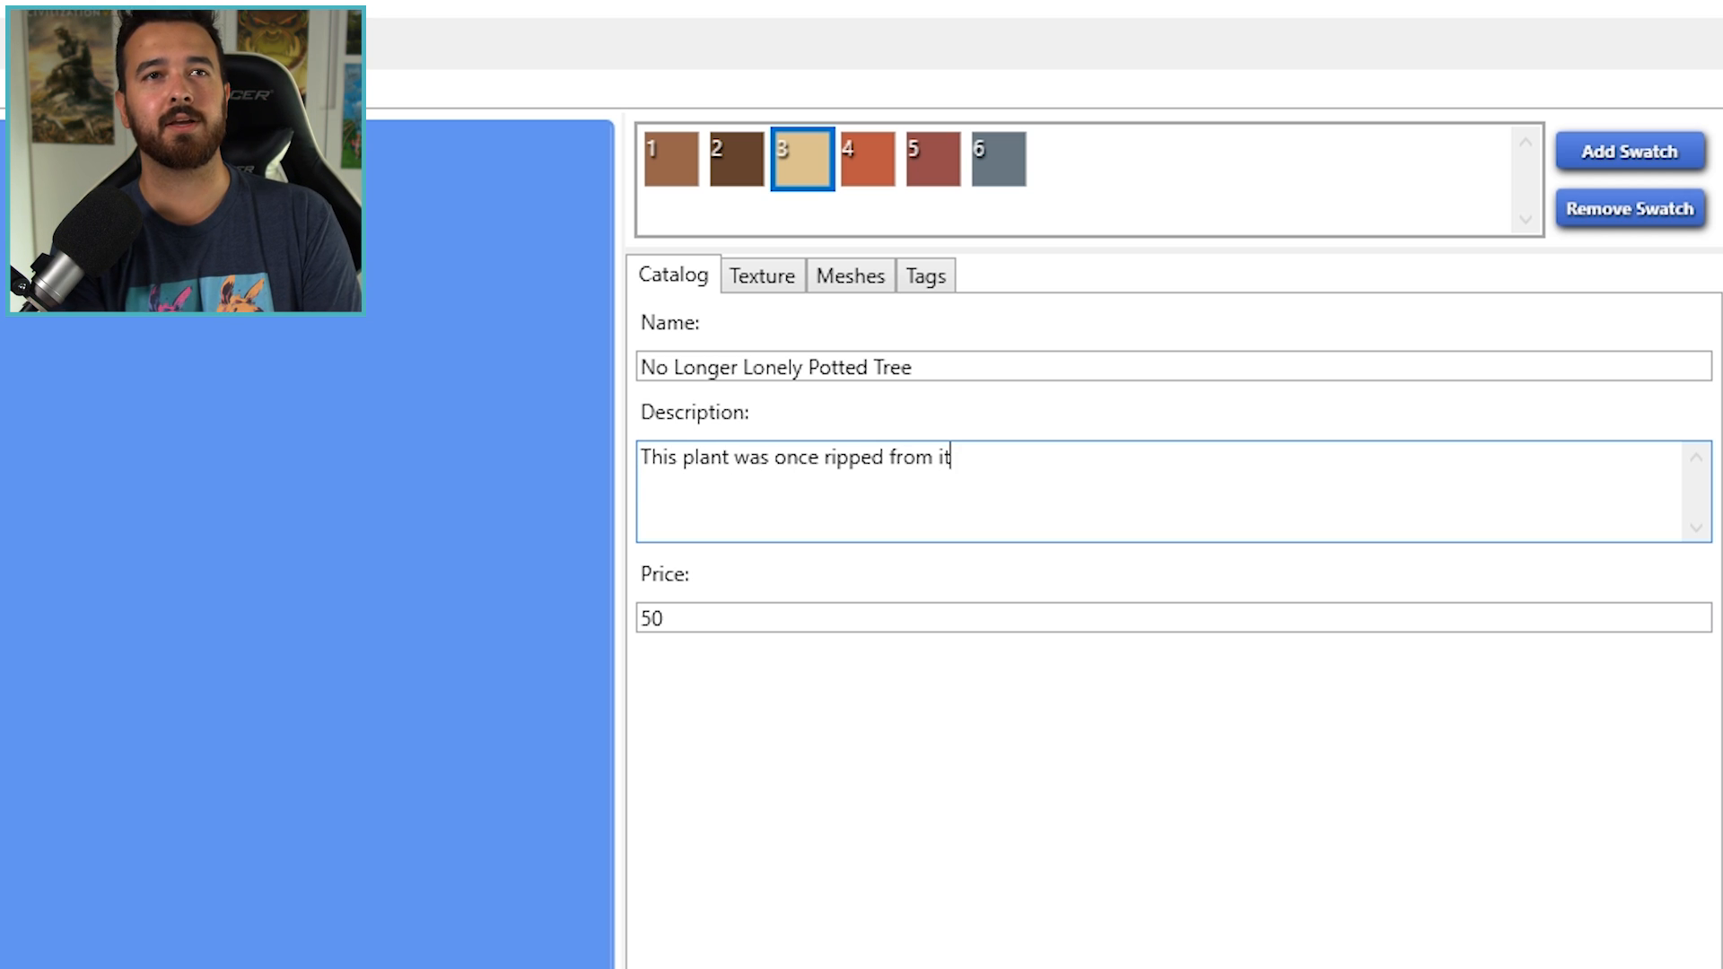
text(s friends and was ext)
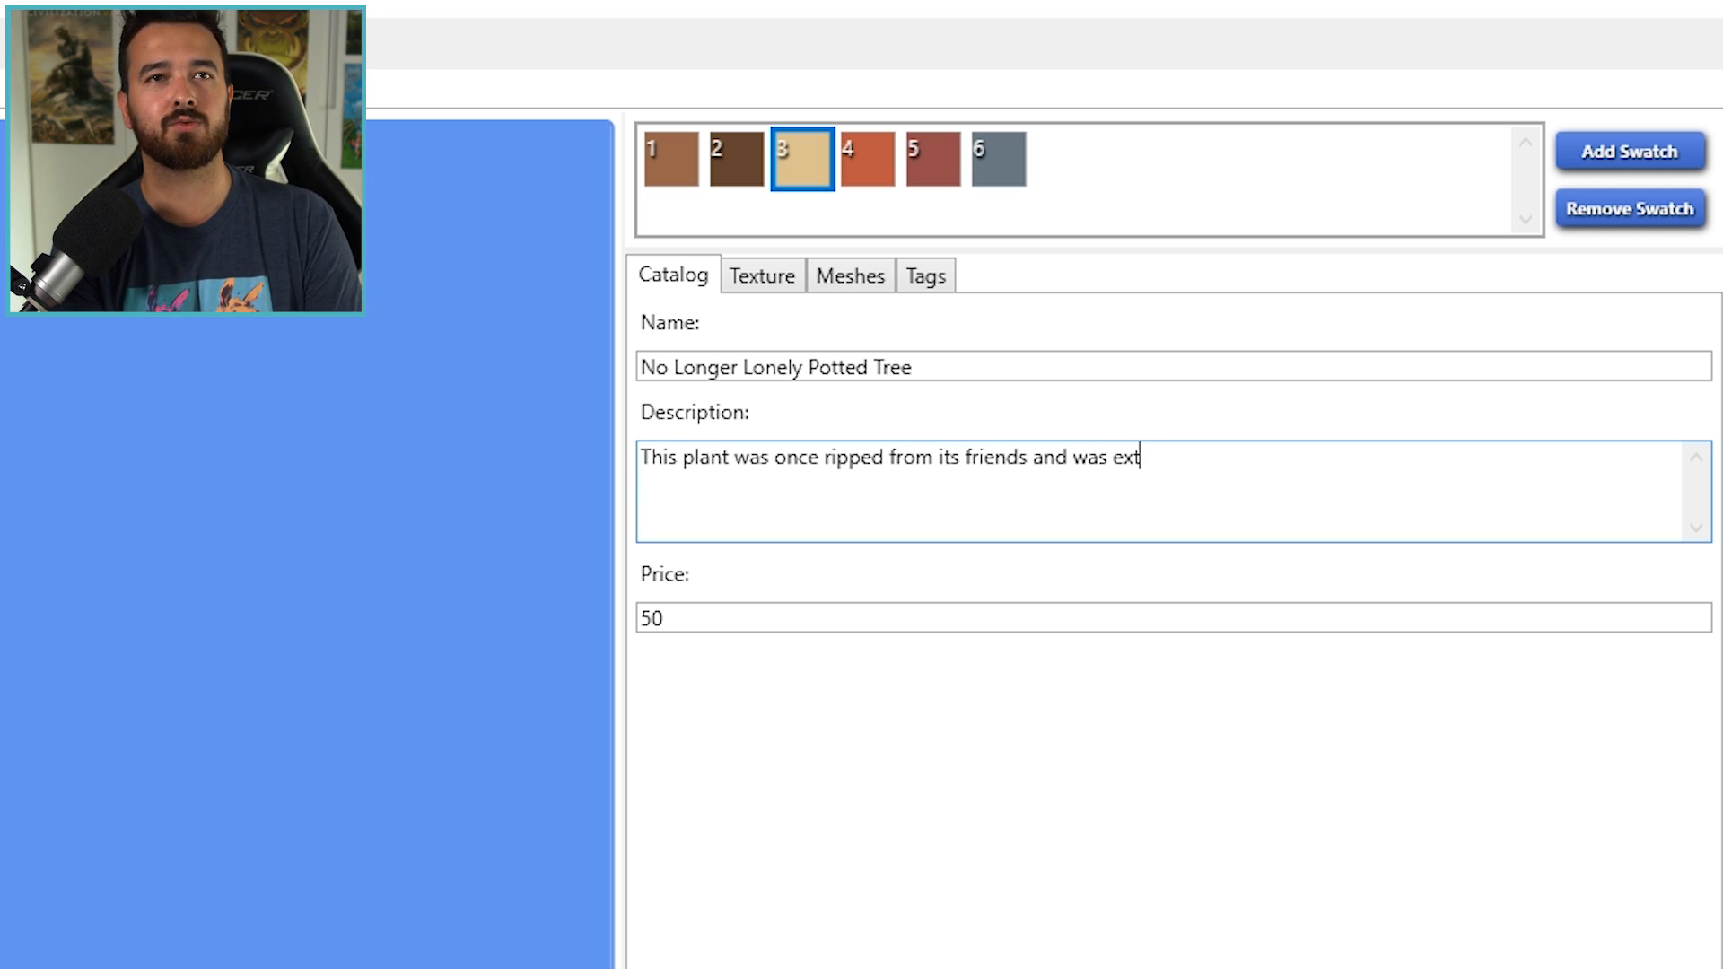
text(remely lonely. N)
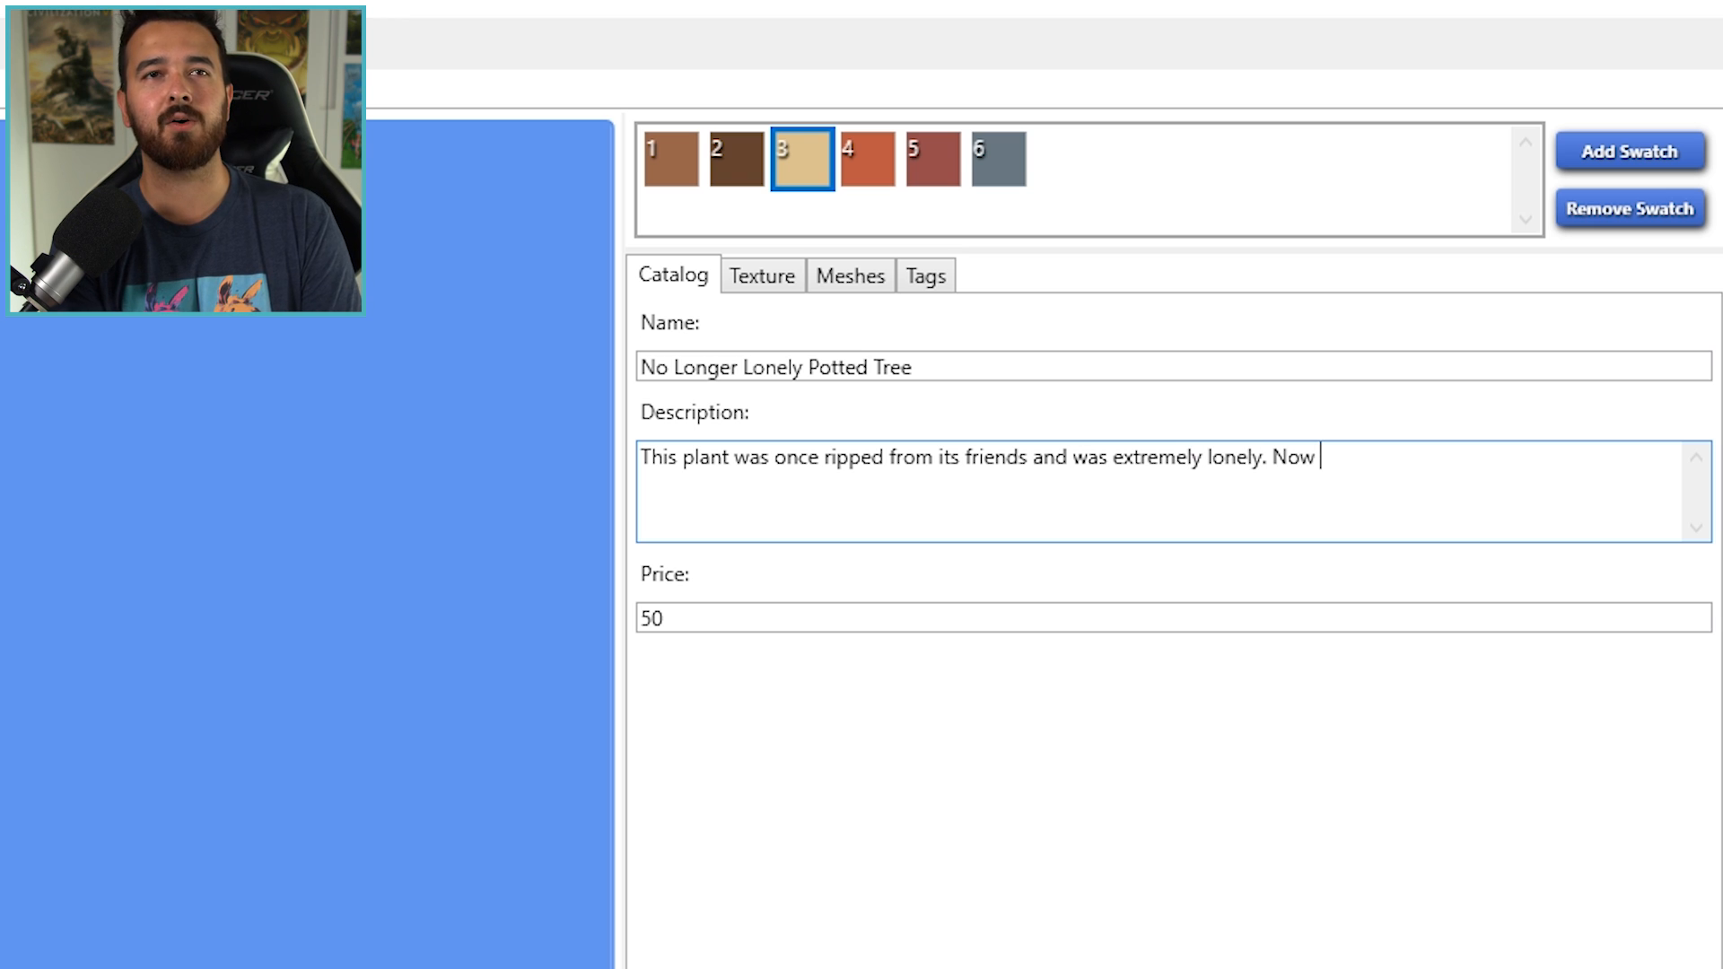
text(ow, with the addition of The Sim Supply's face, it )
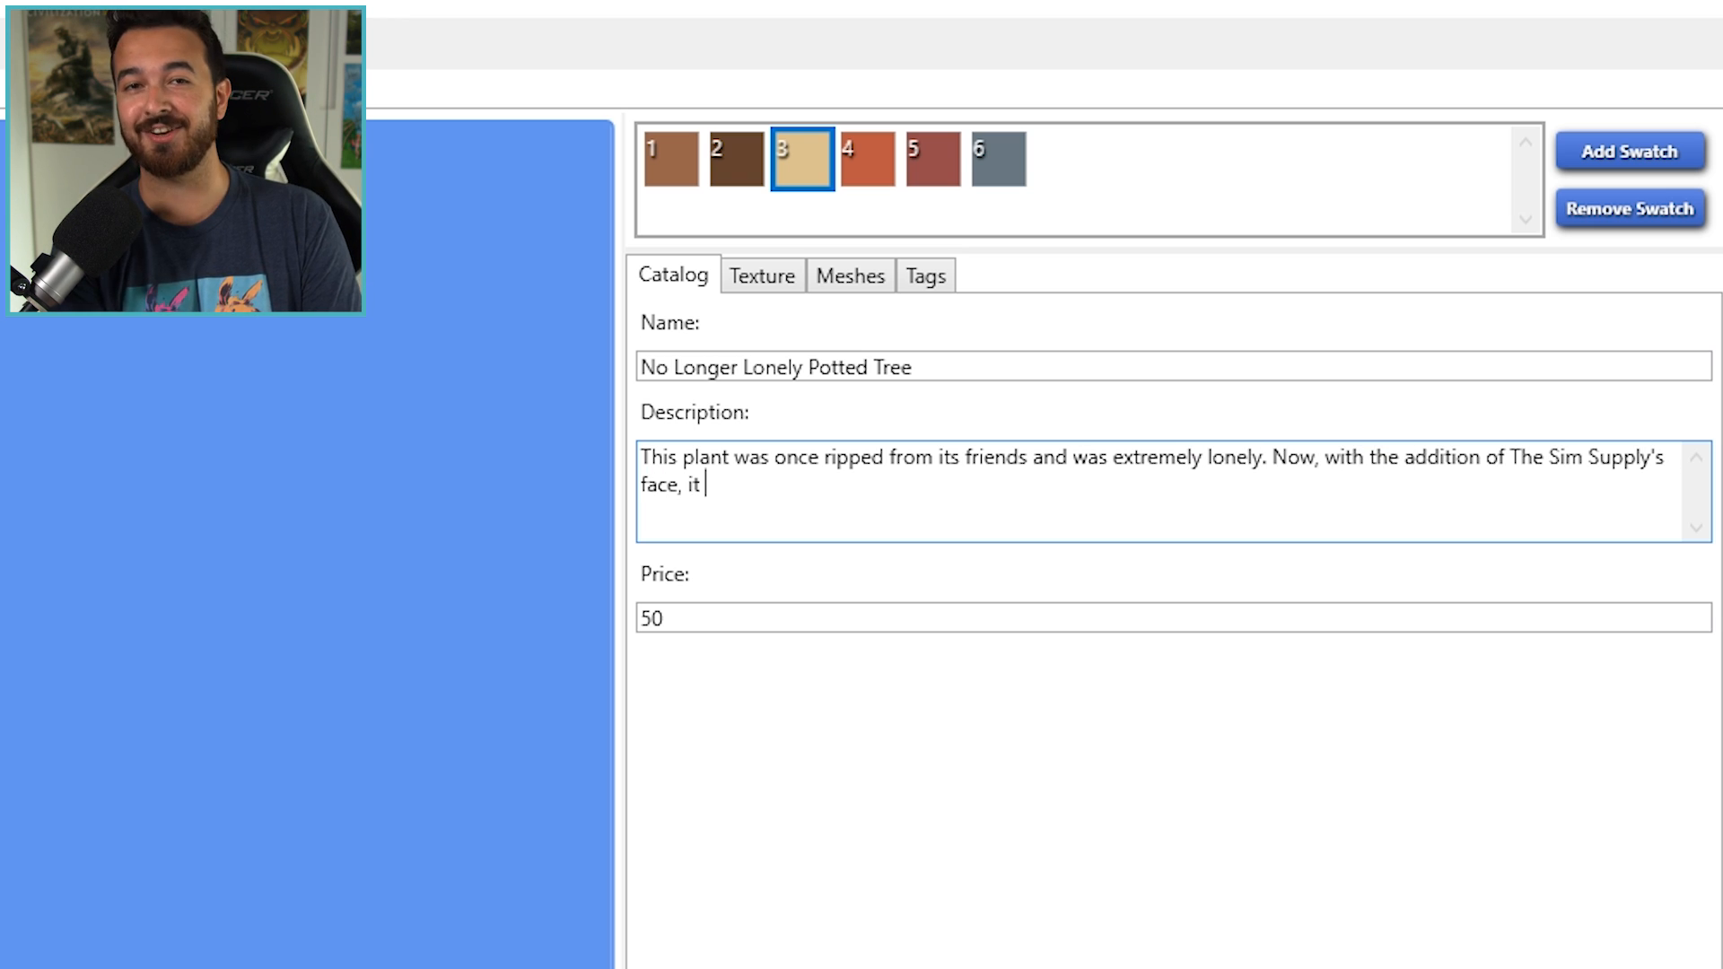
text(no longer is!)
- Set the item's catalog price to 250, check its texture, and save the package
click(807, 620)
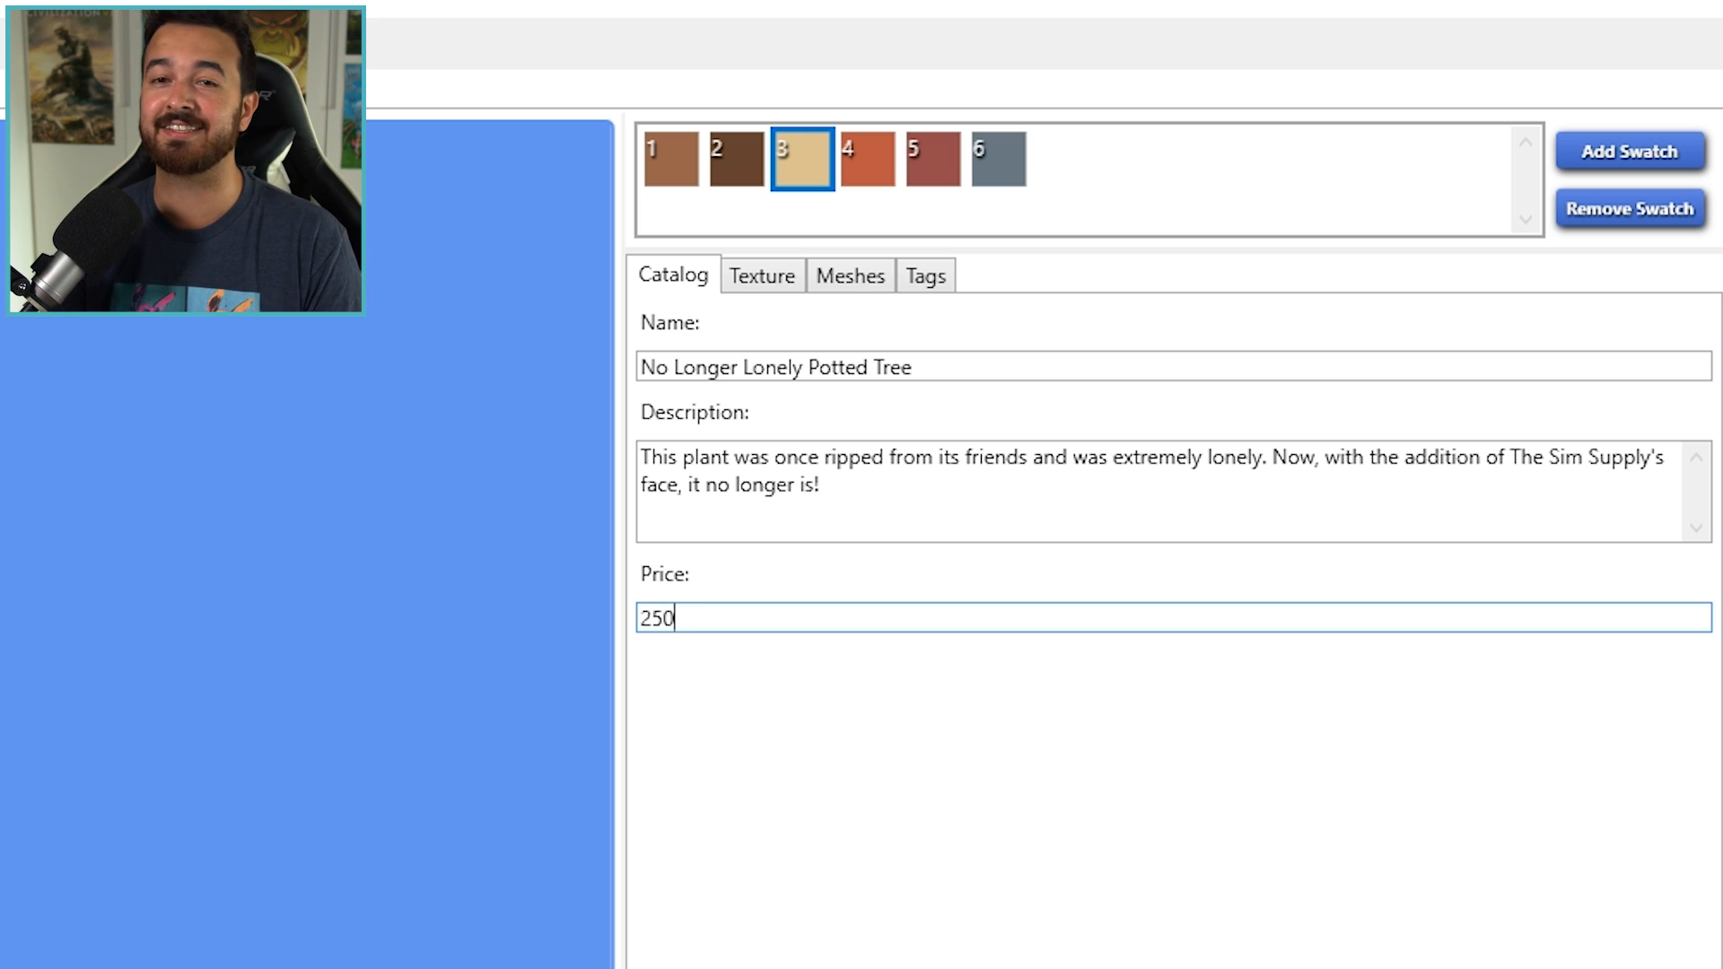
click(774, 286)
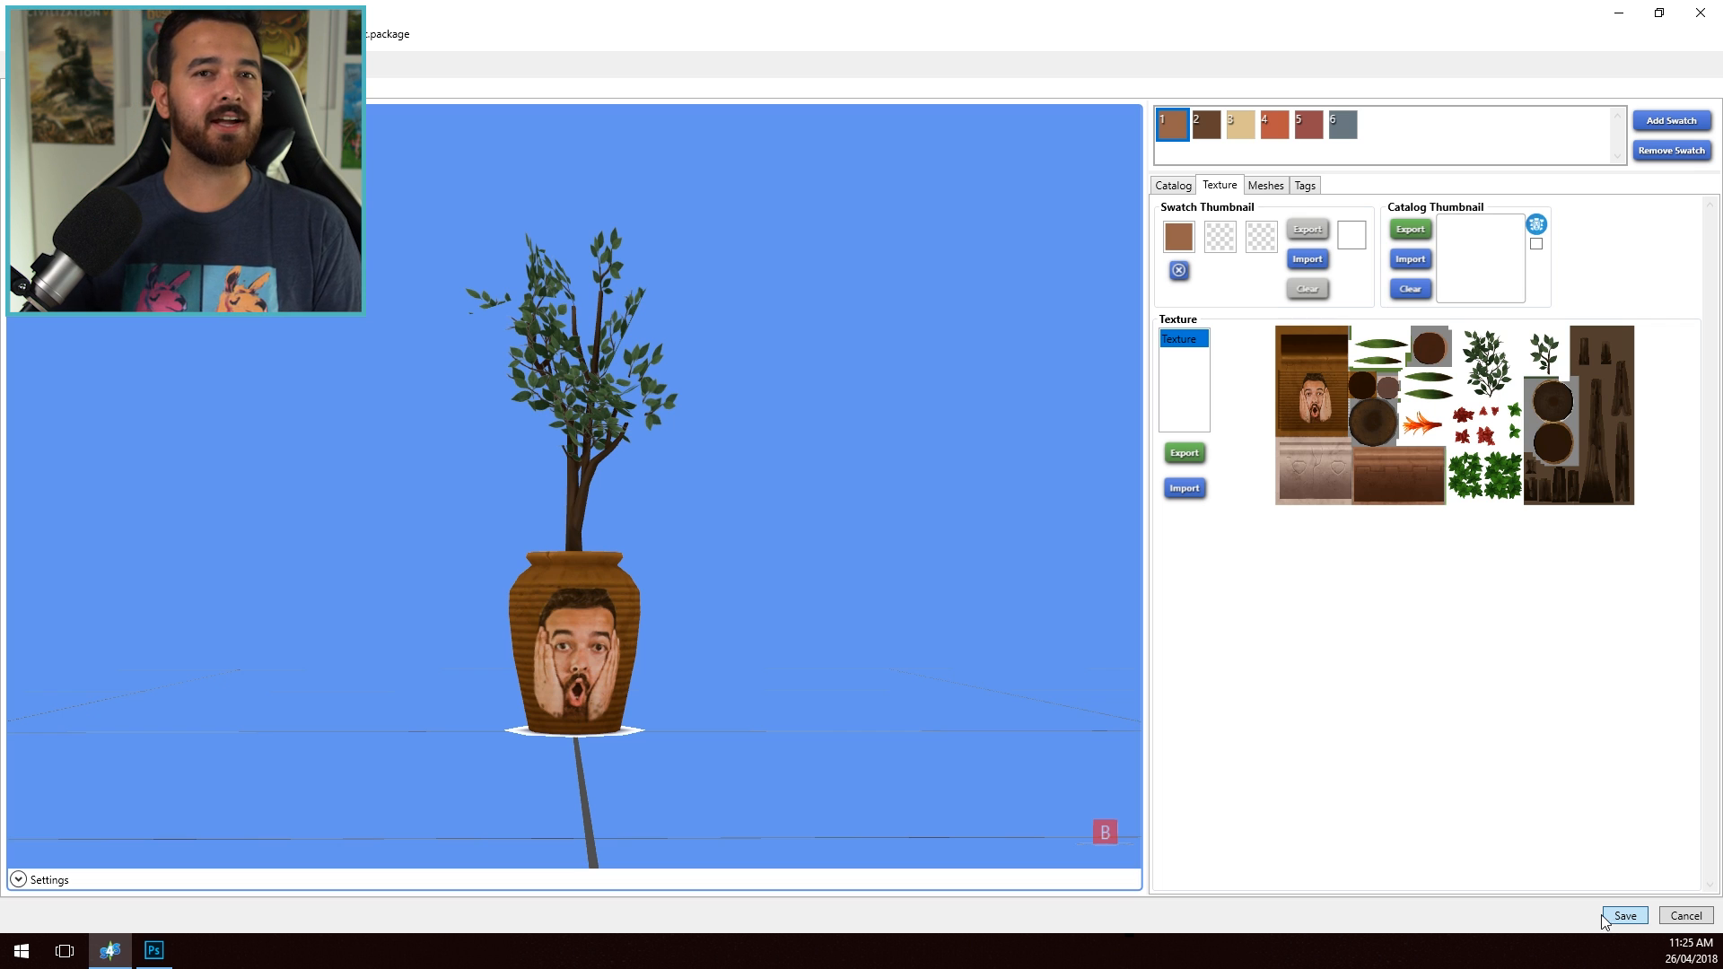
click(1606, 916)
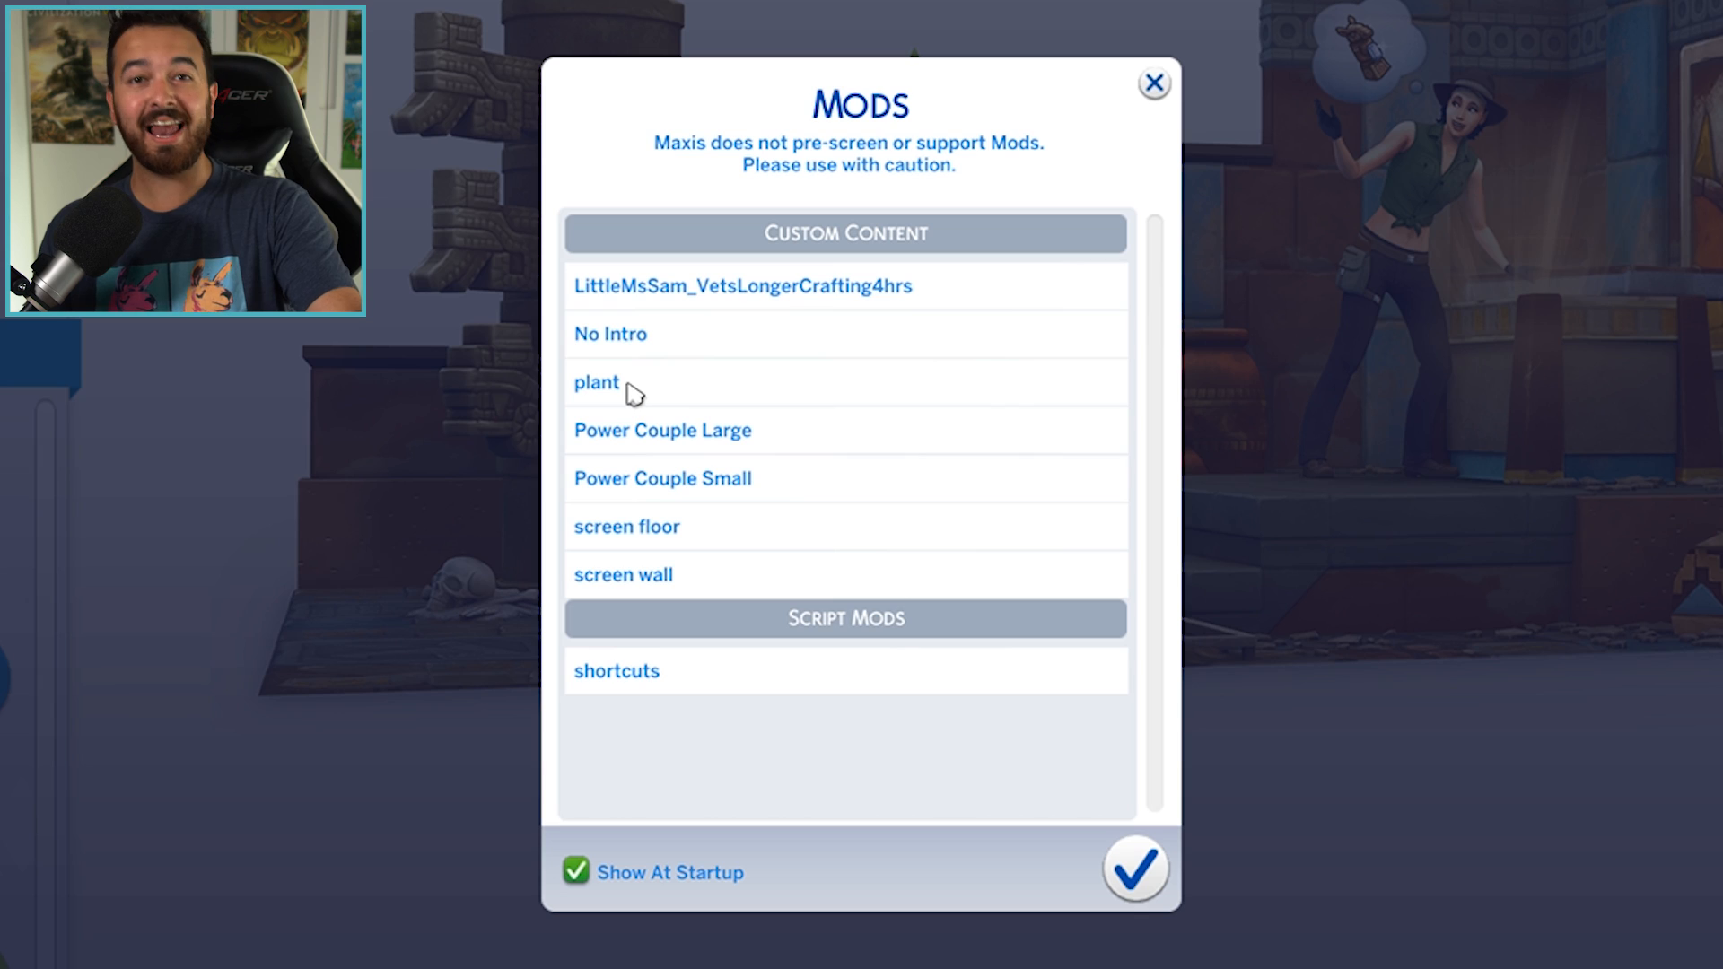
- In The Sims 4, dismiss the startup Mods list and sample an existing potted tree in the vet clinic to bring up the plant catalog
click(1132, 868)
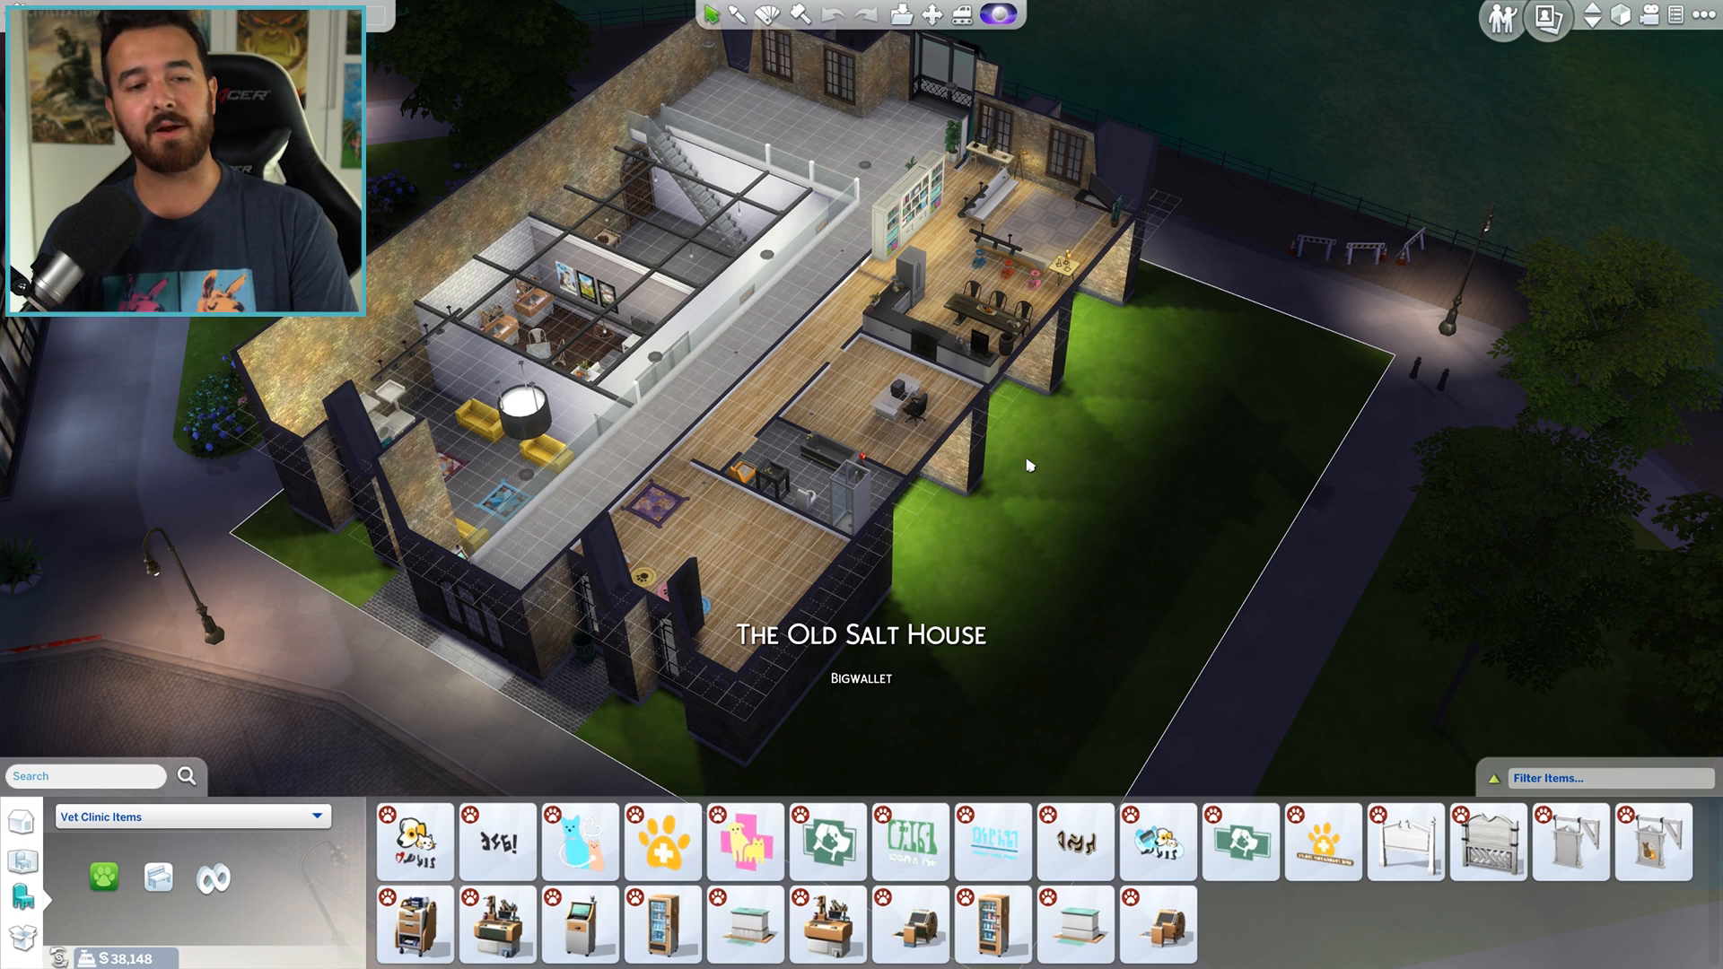
key(a)
key(g)
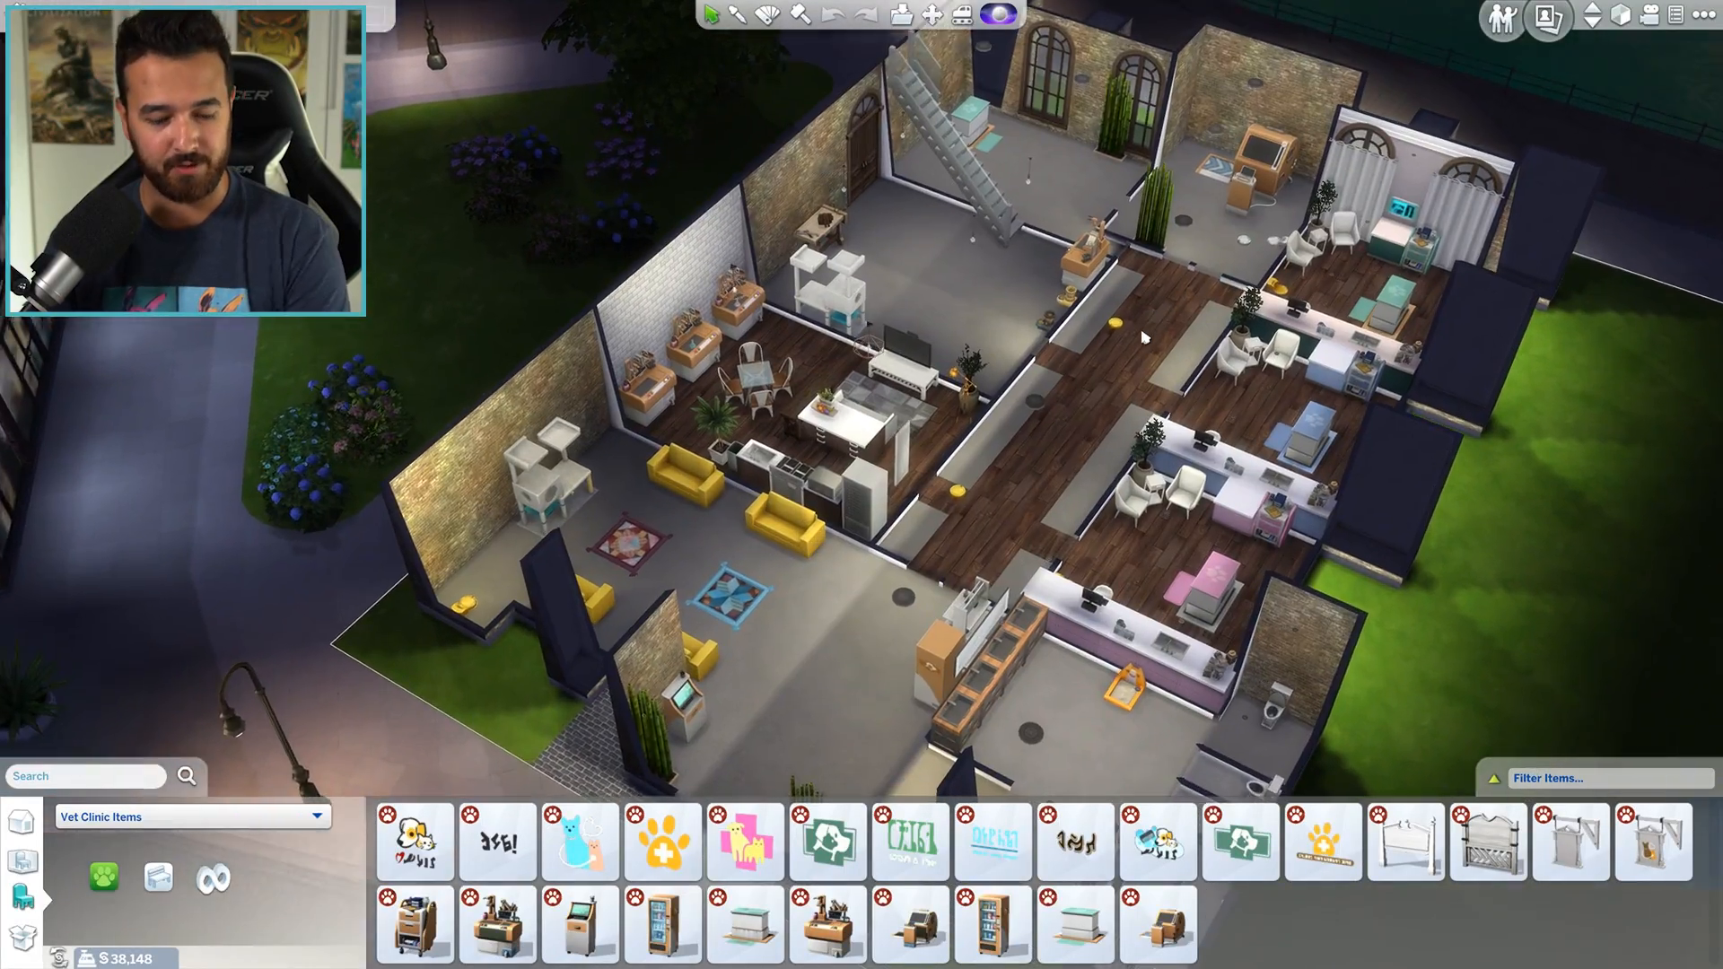
scroll(1095, 430, up, 5)
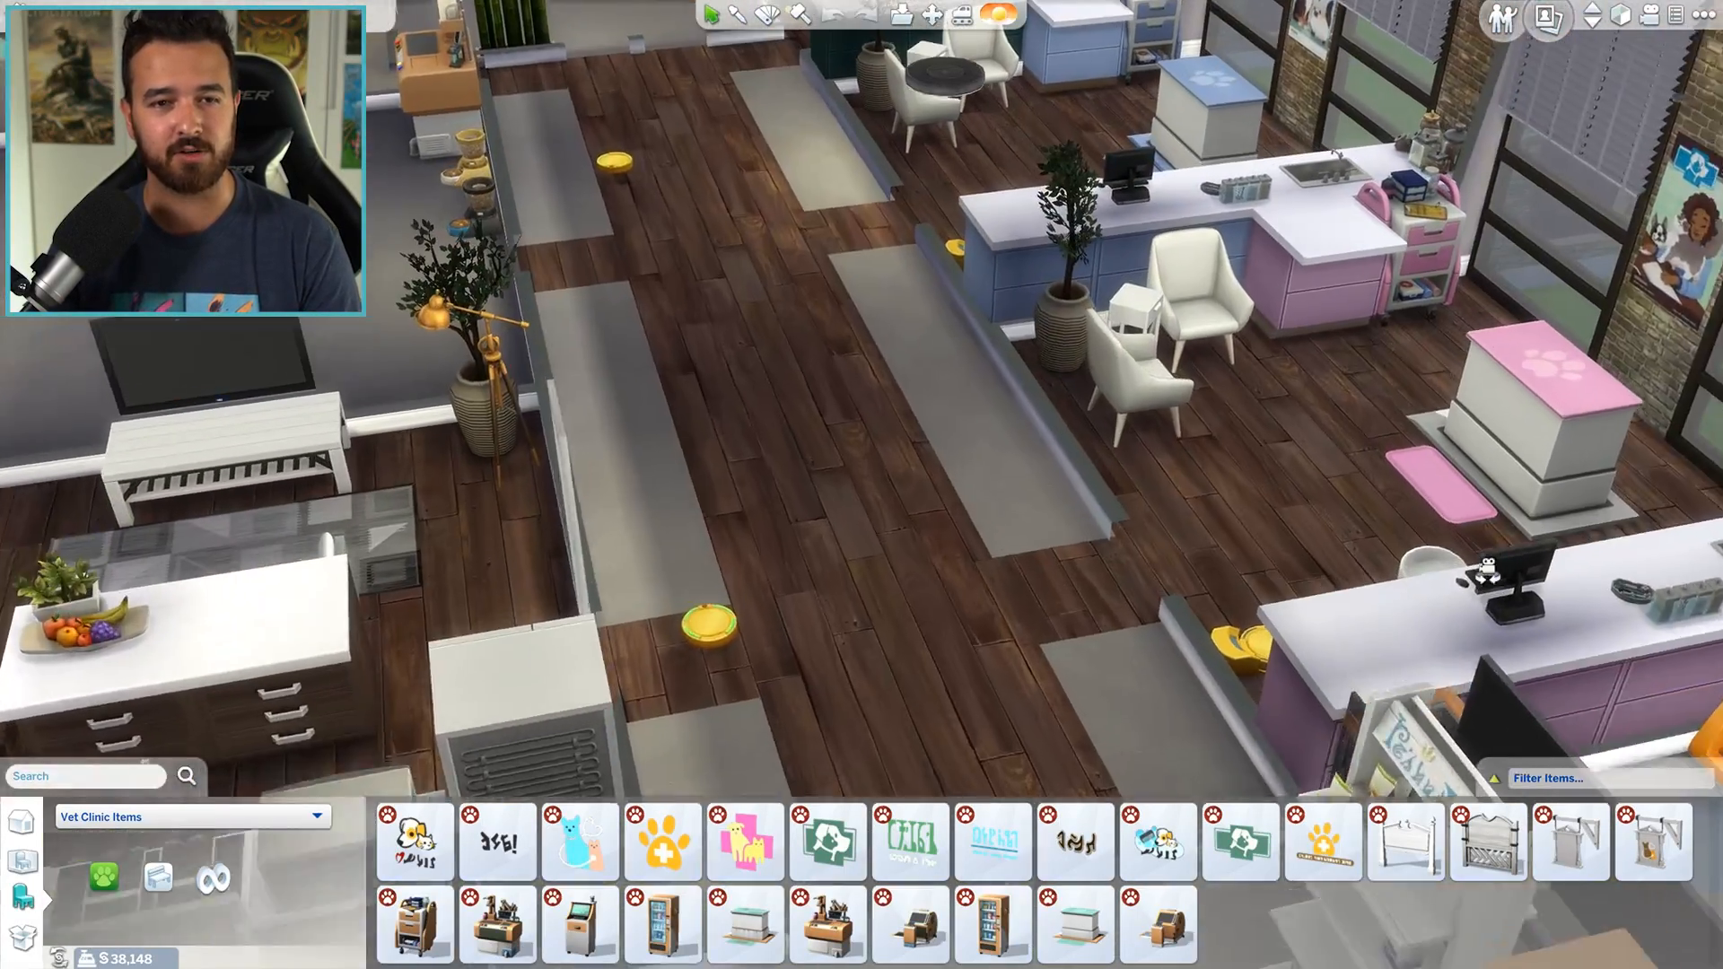
key(w)
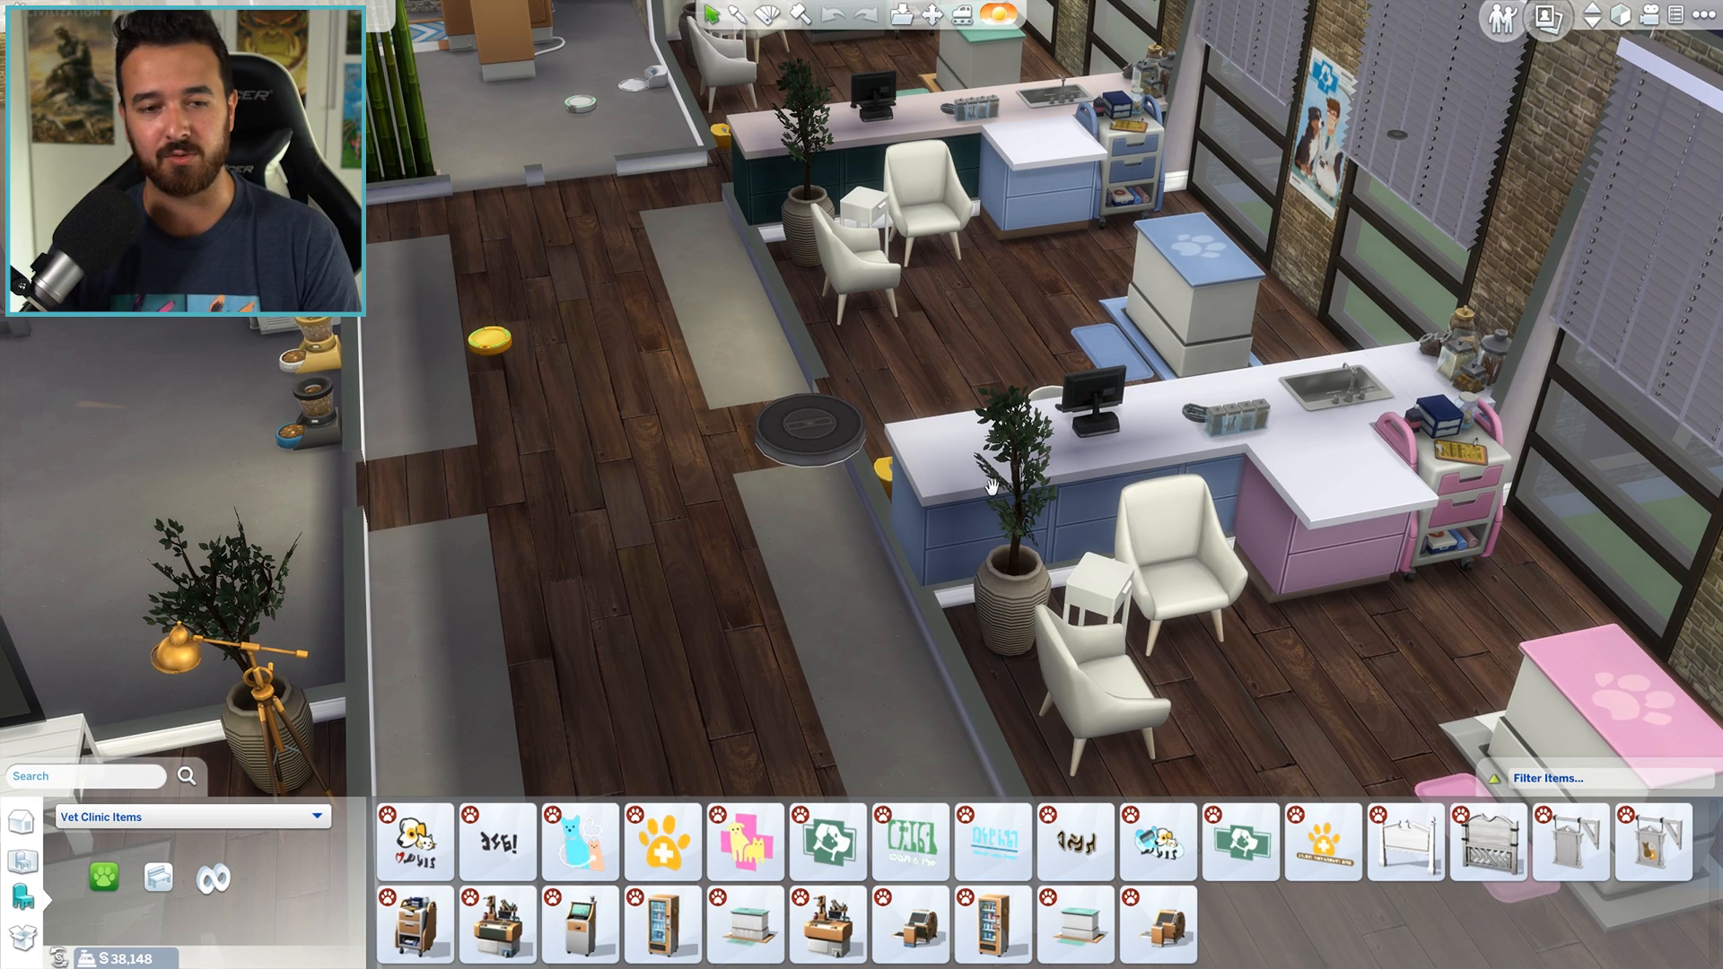
key(e)
click(1028, 598)
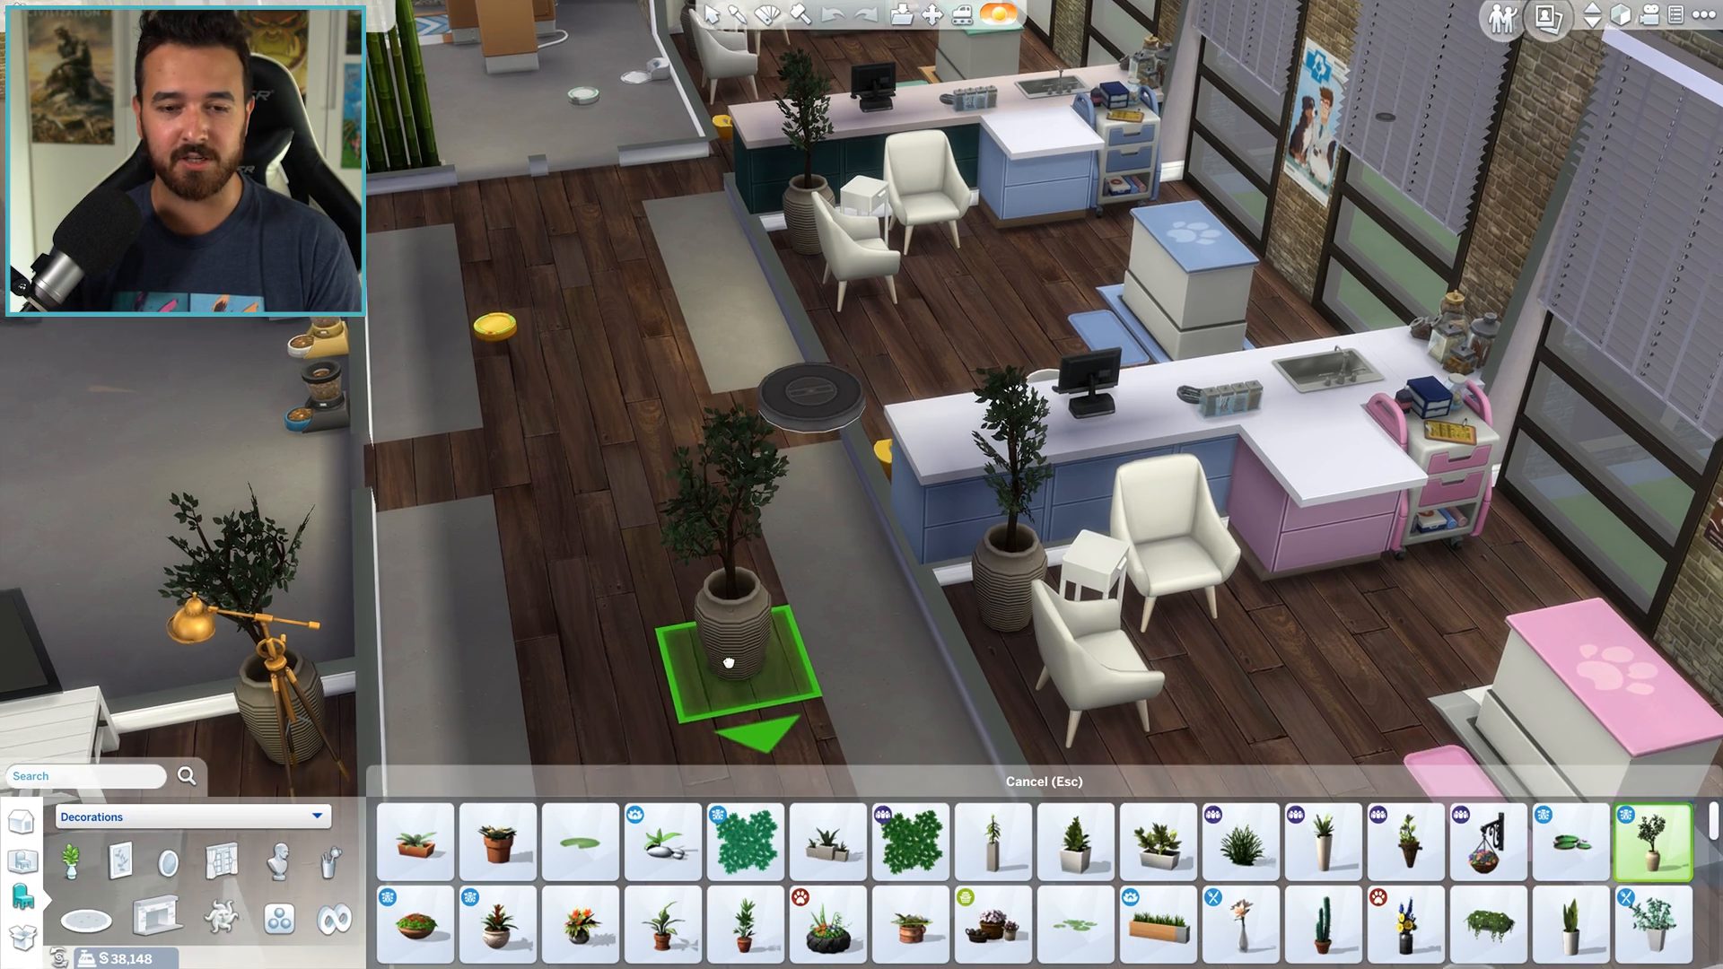
- Find No Longer Lonely Potted Tree among the plants and place it on the floor between the white chairs and blue exam table
key(d)
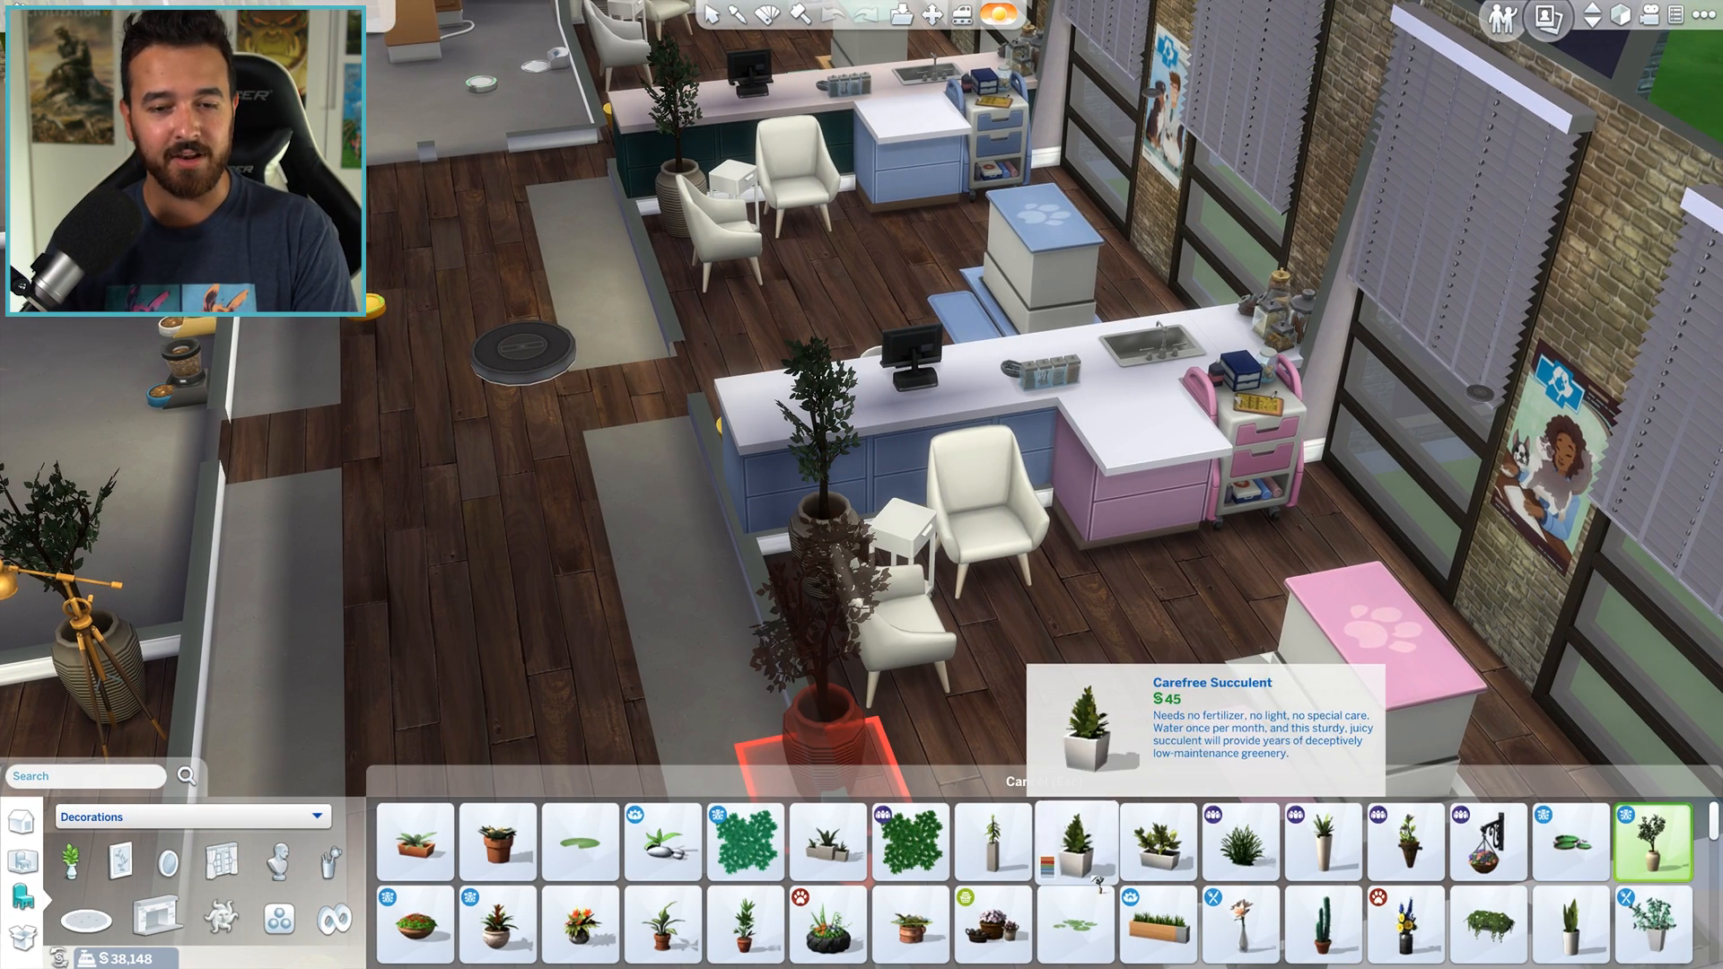
scroll(1096, 884, down, 2)
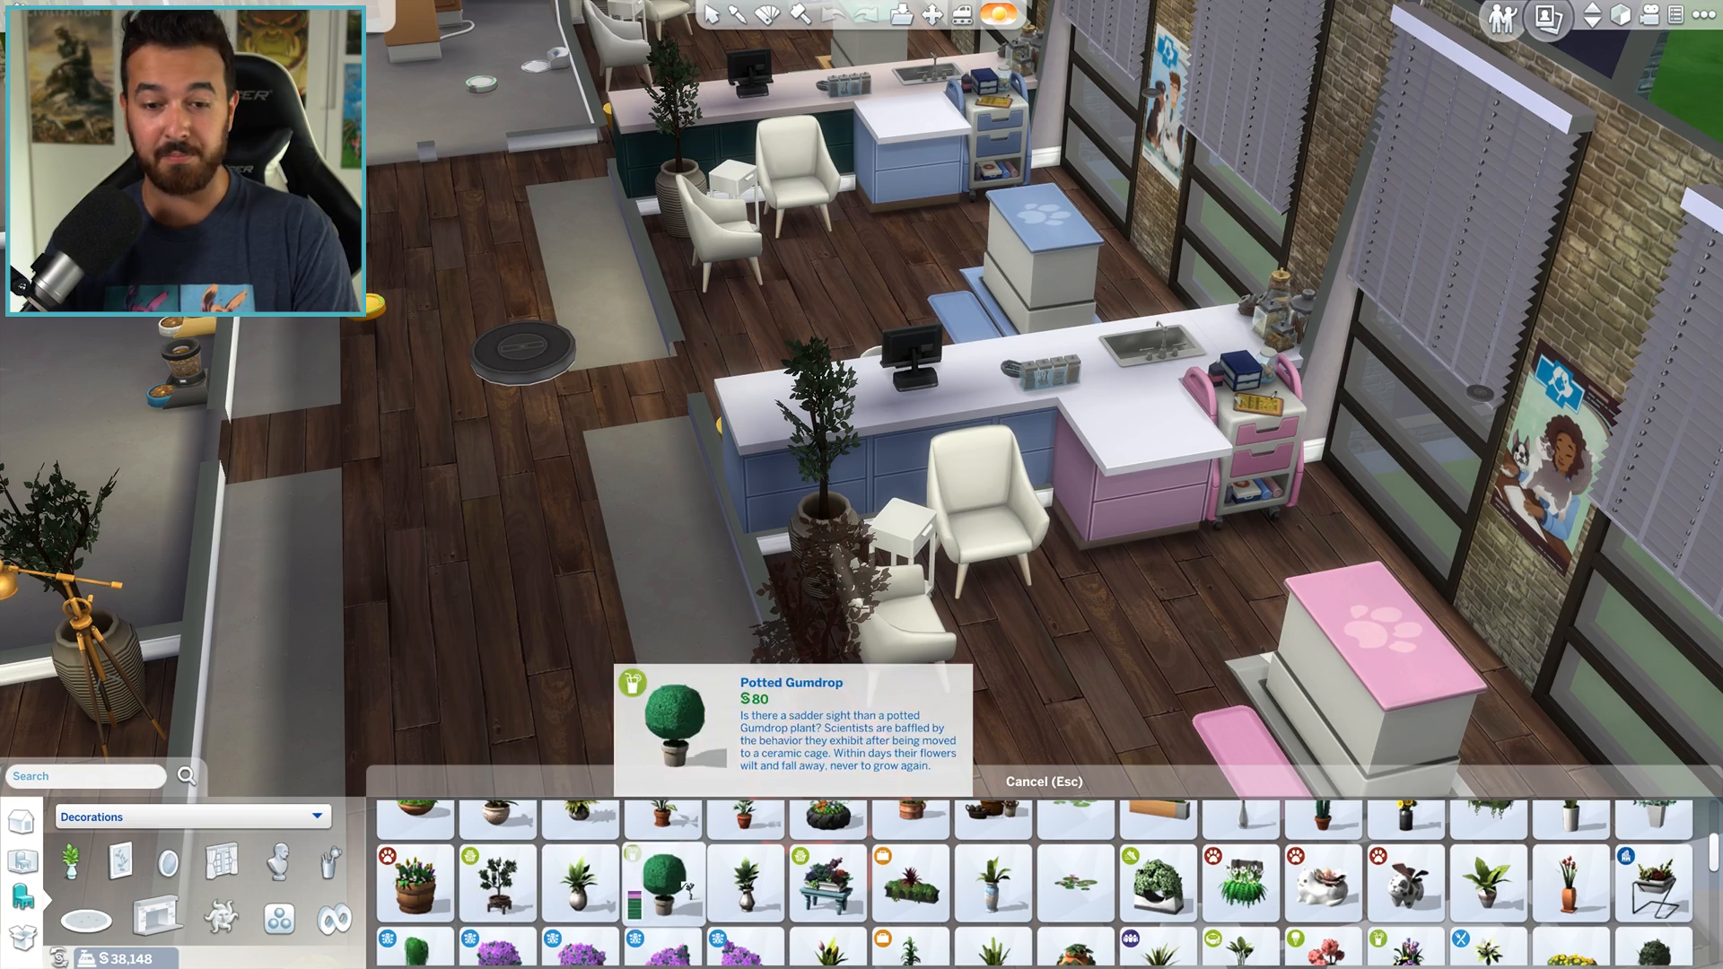
scroll(1158, 884, down, 3)
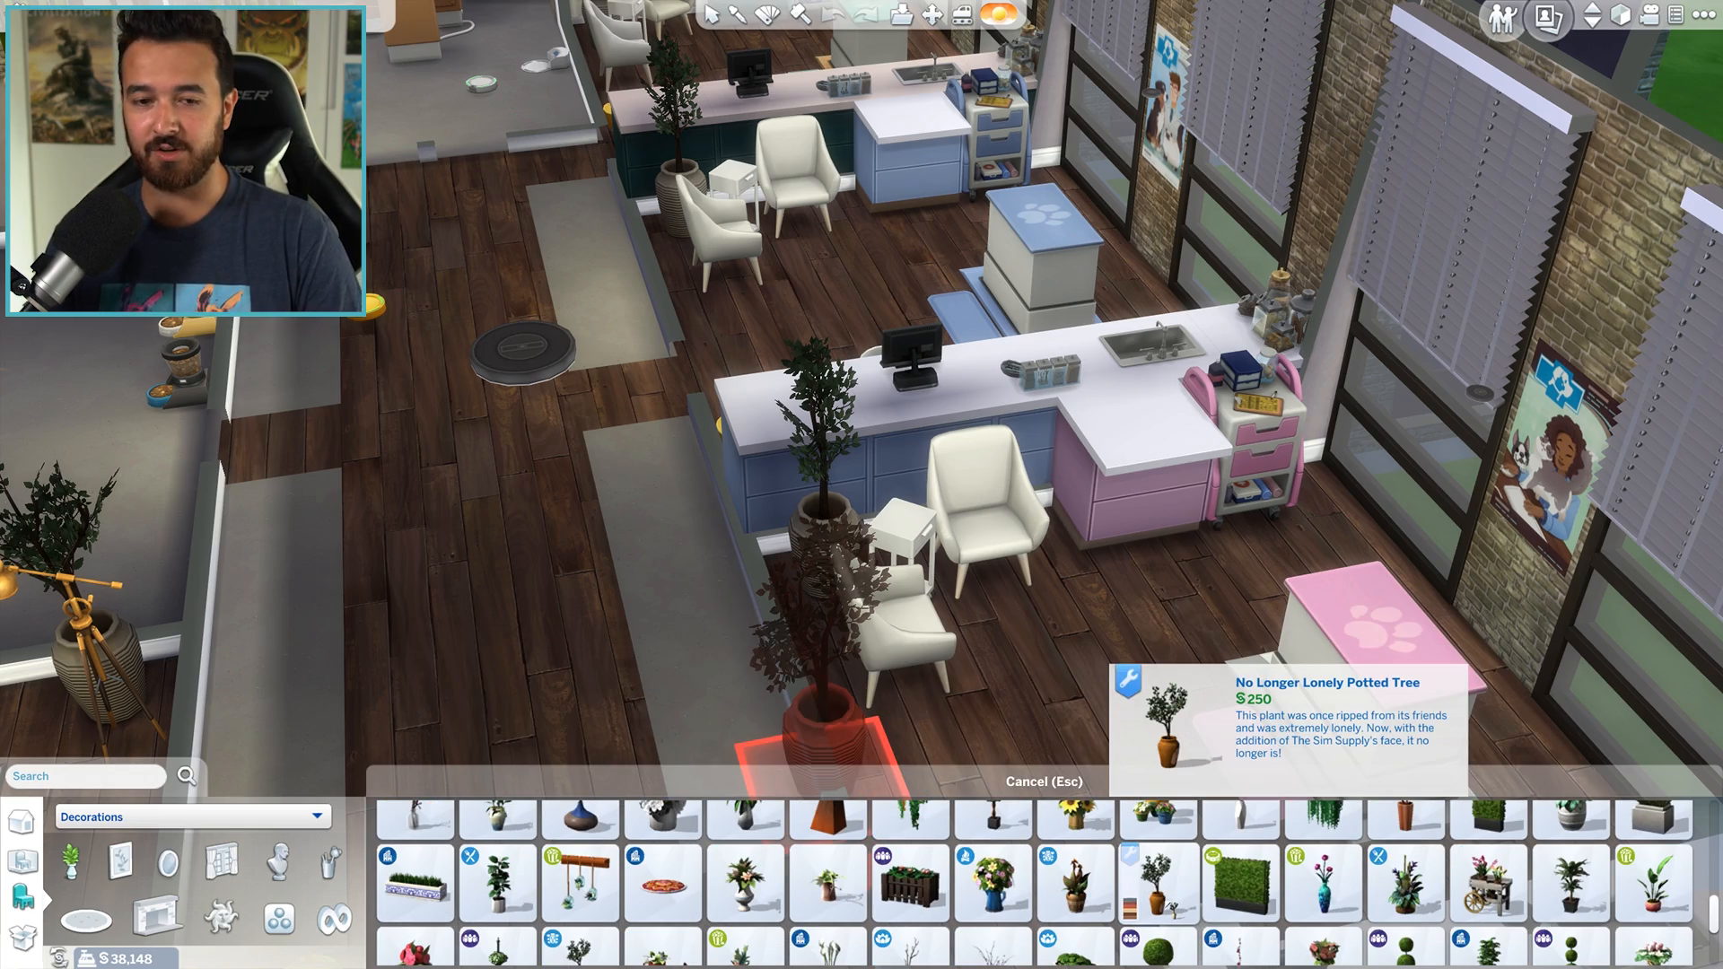
key(a)
scroll(942, 489, up, 4)
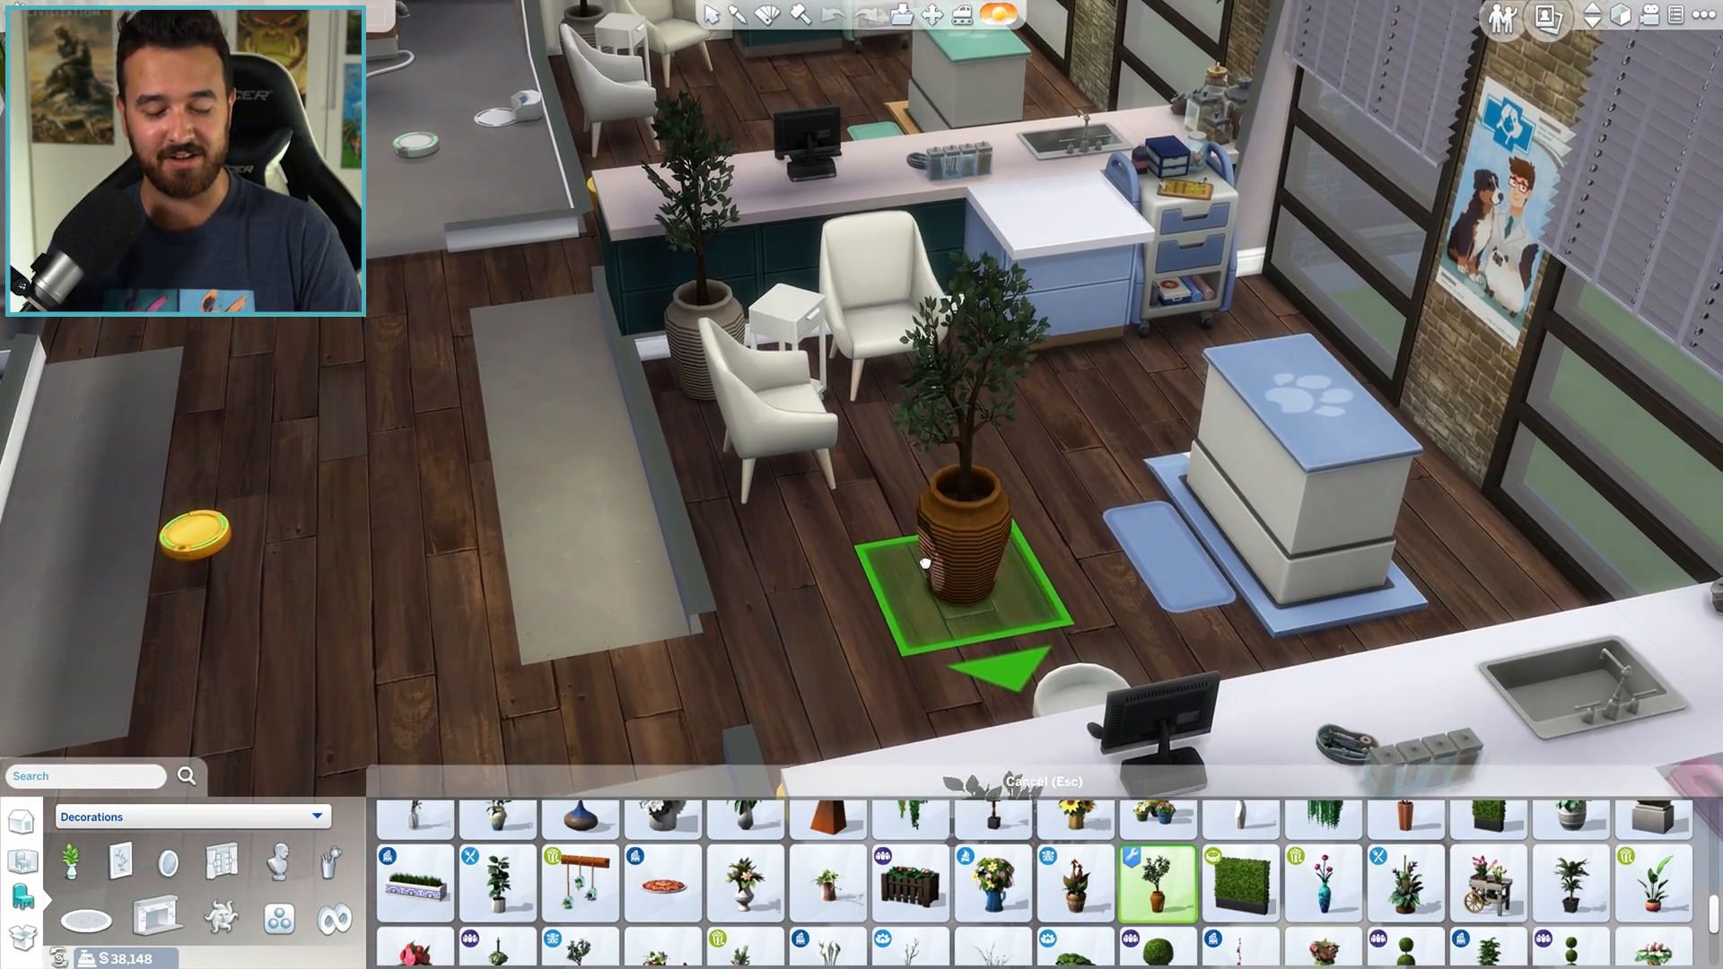
scroll(925, 562, up, 5)
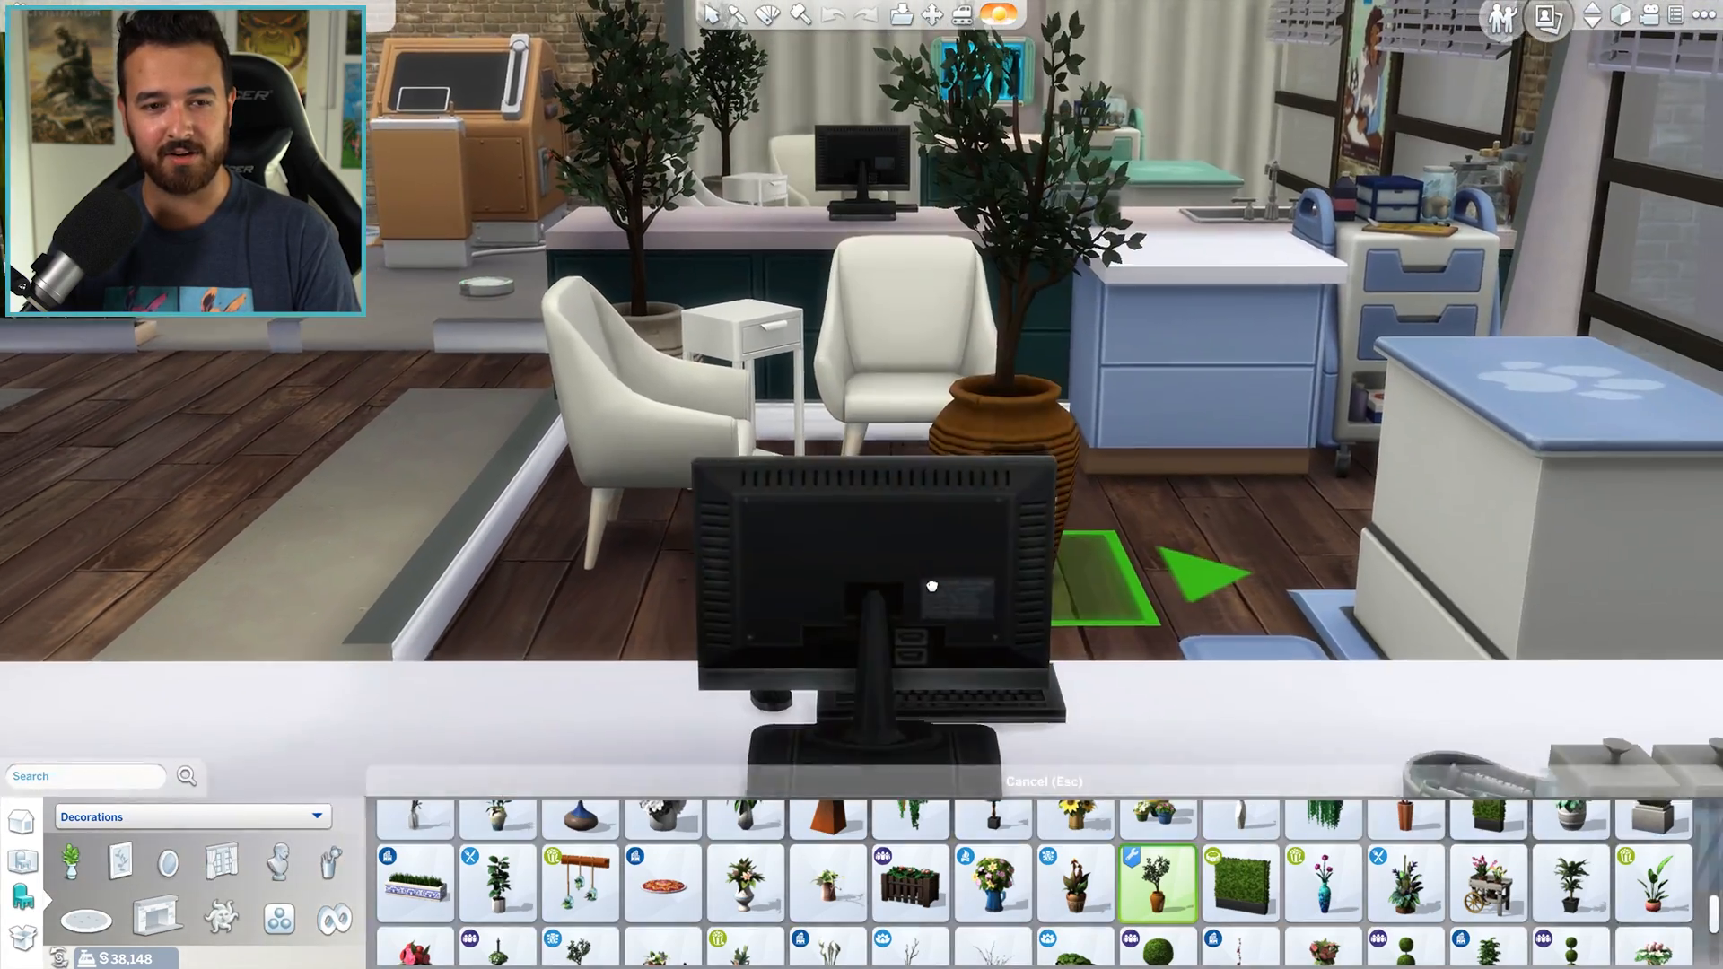
scroll(930, 579, up, 3)
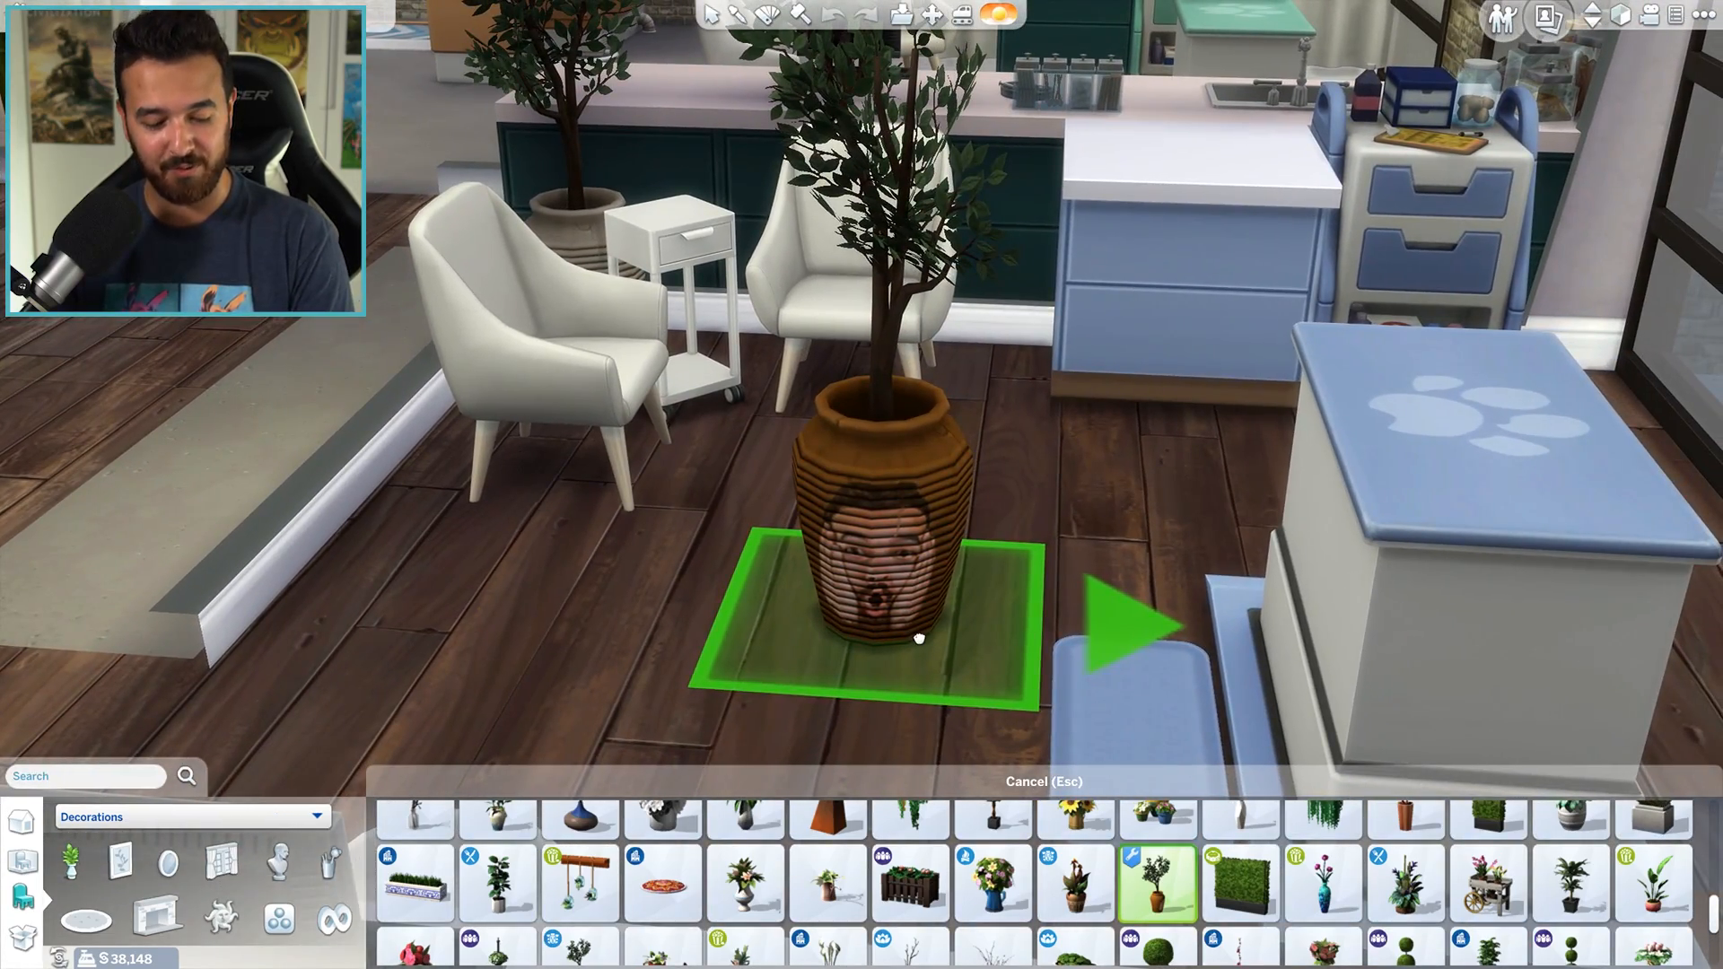
click(898, 619)
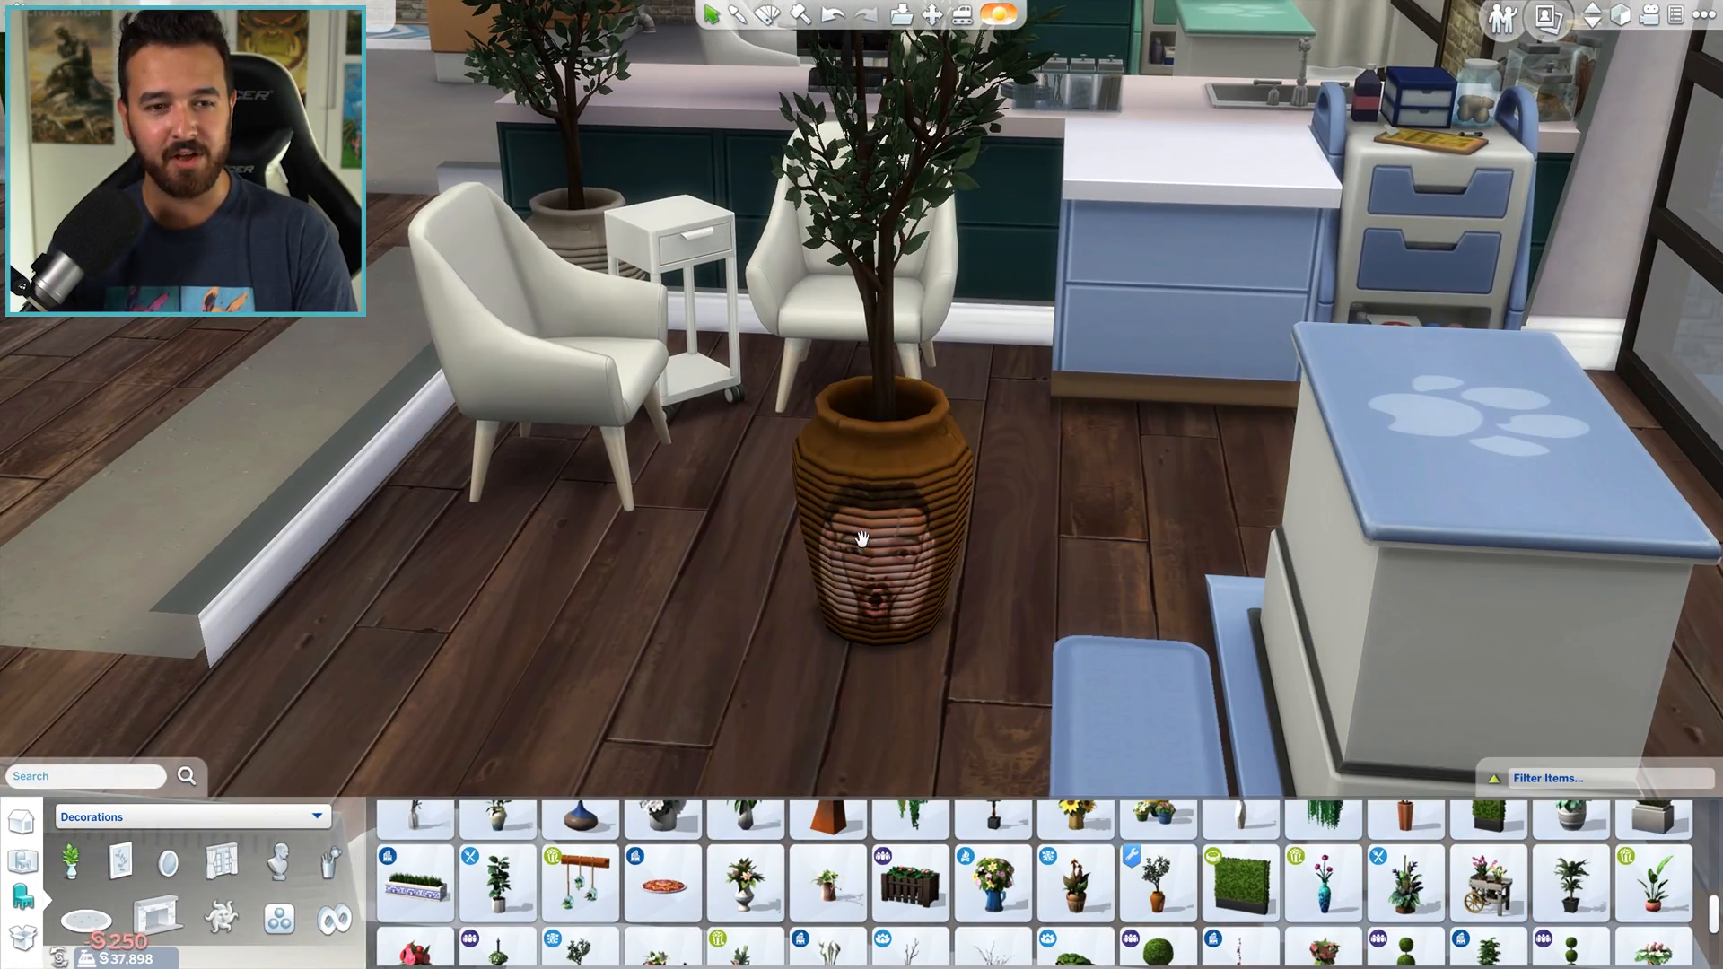
- Inspect the face on the placed potted tree and change its brown pot to the pale swatch with the Design tool
scroll(877, 613, down, 3)
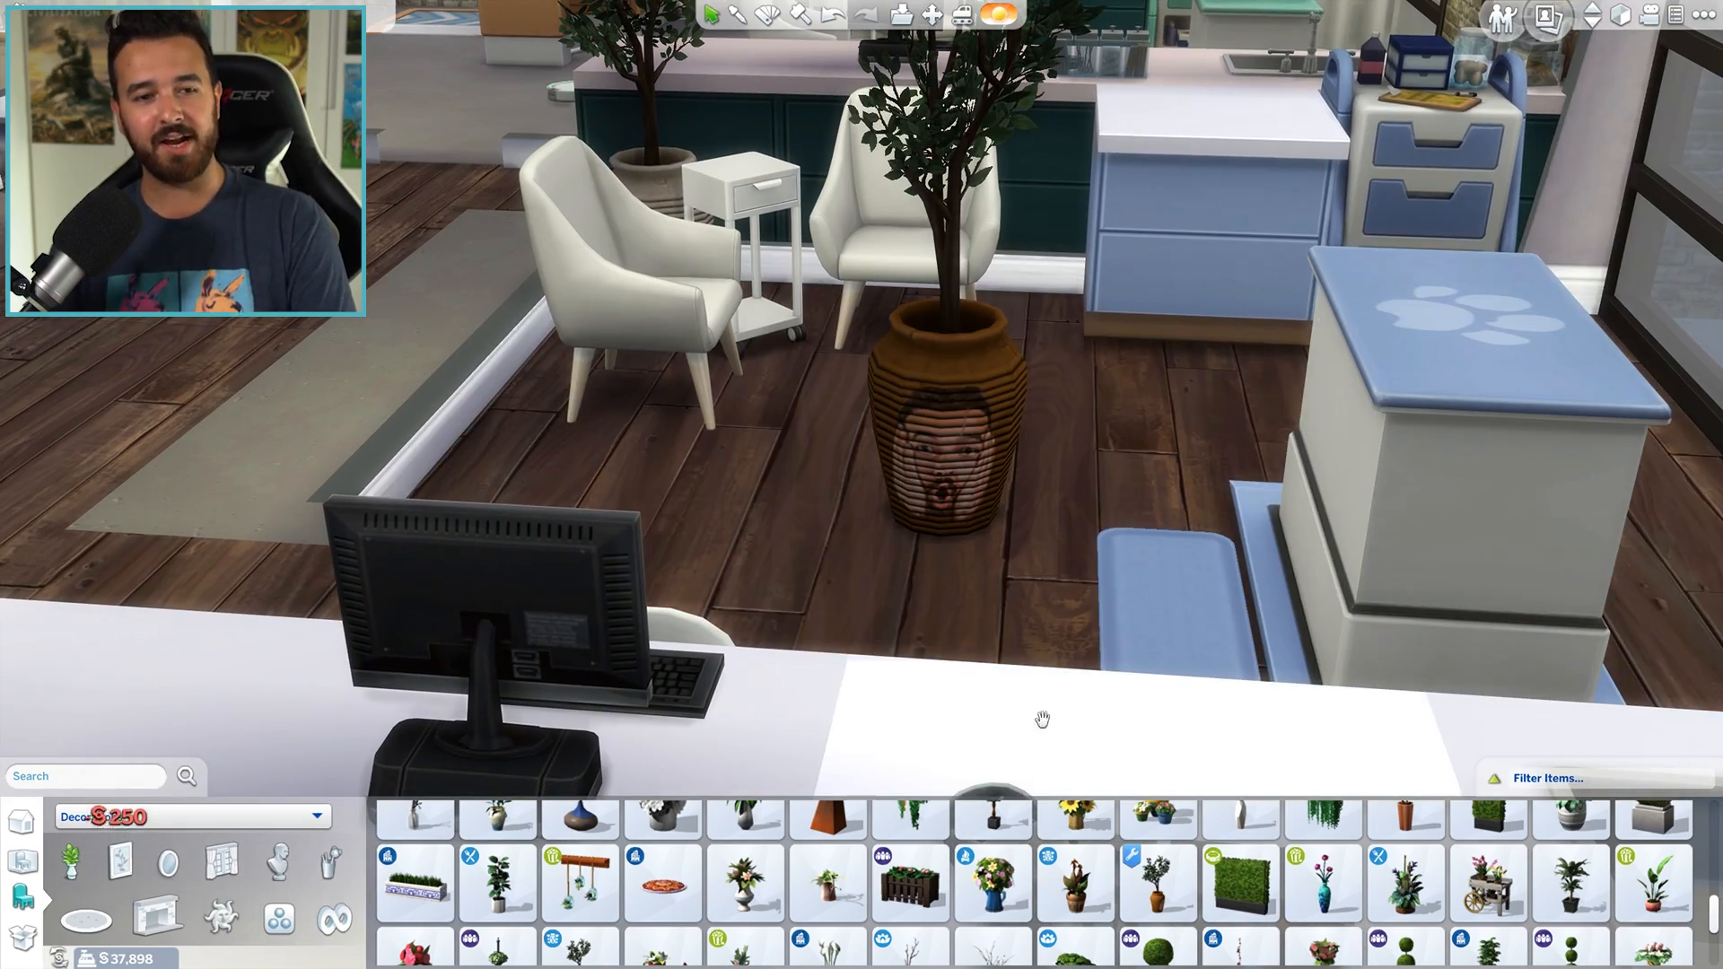
scroll(851, 552, up, 2)
key(r)
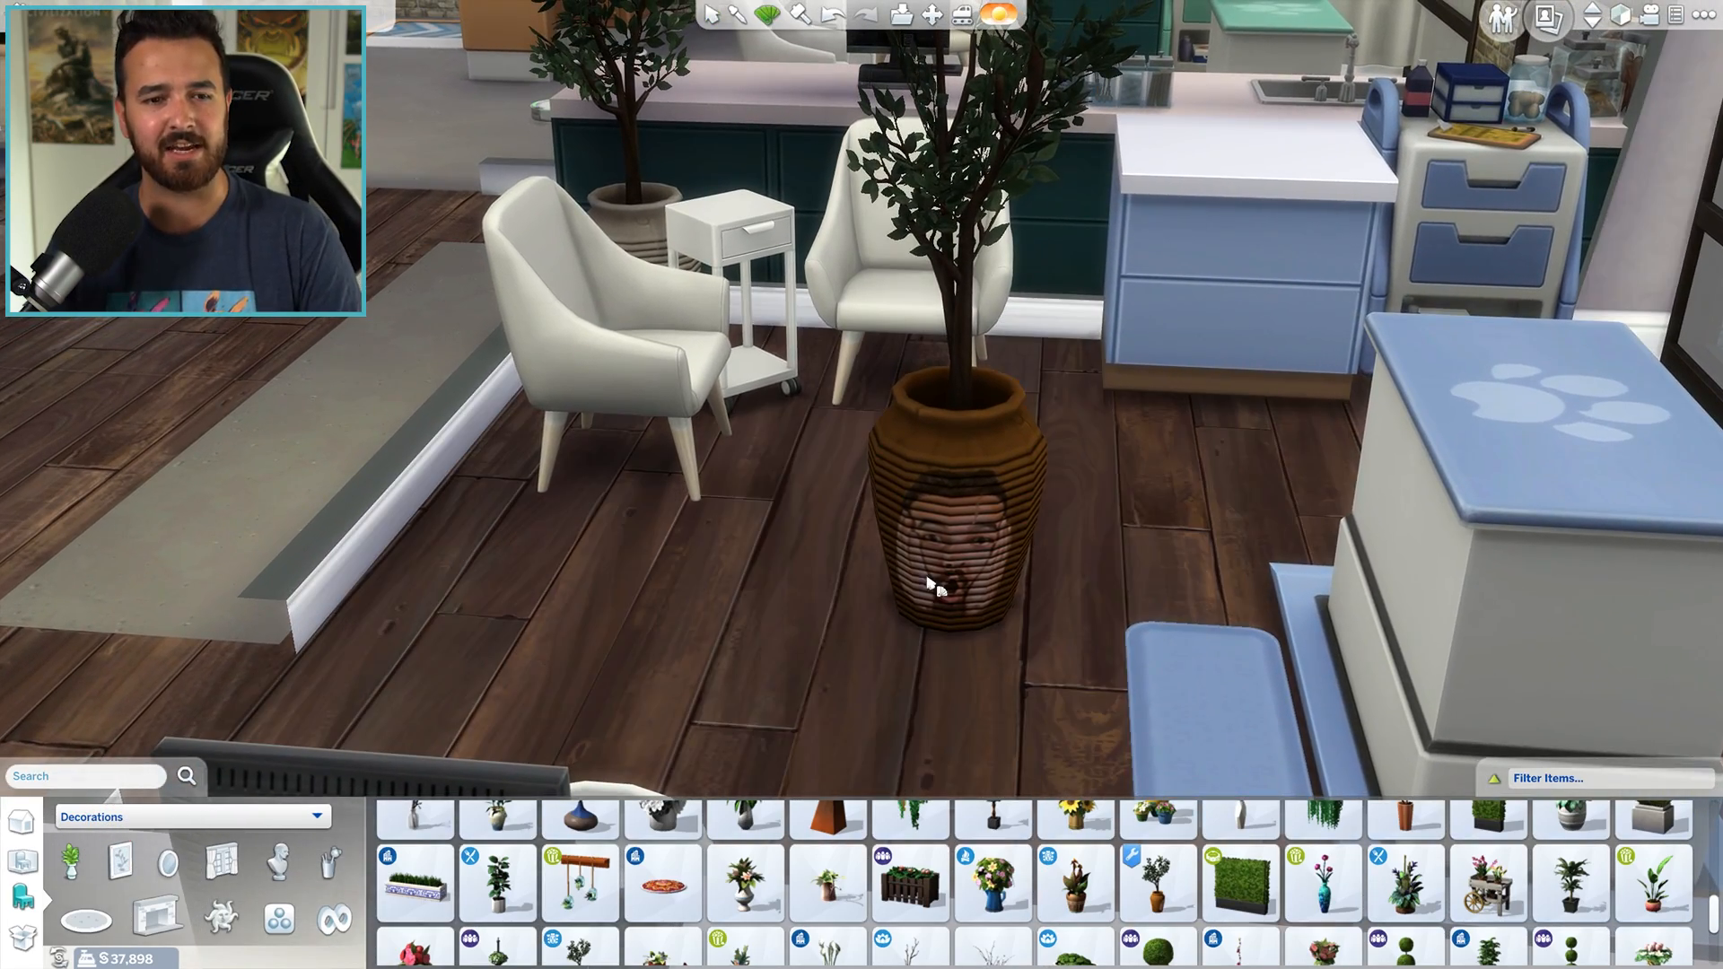
scroll(934, 428, up, 1)
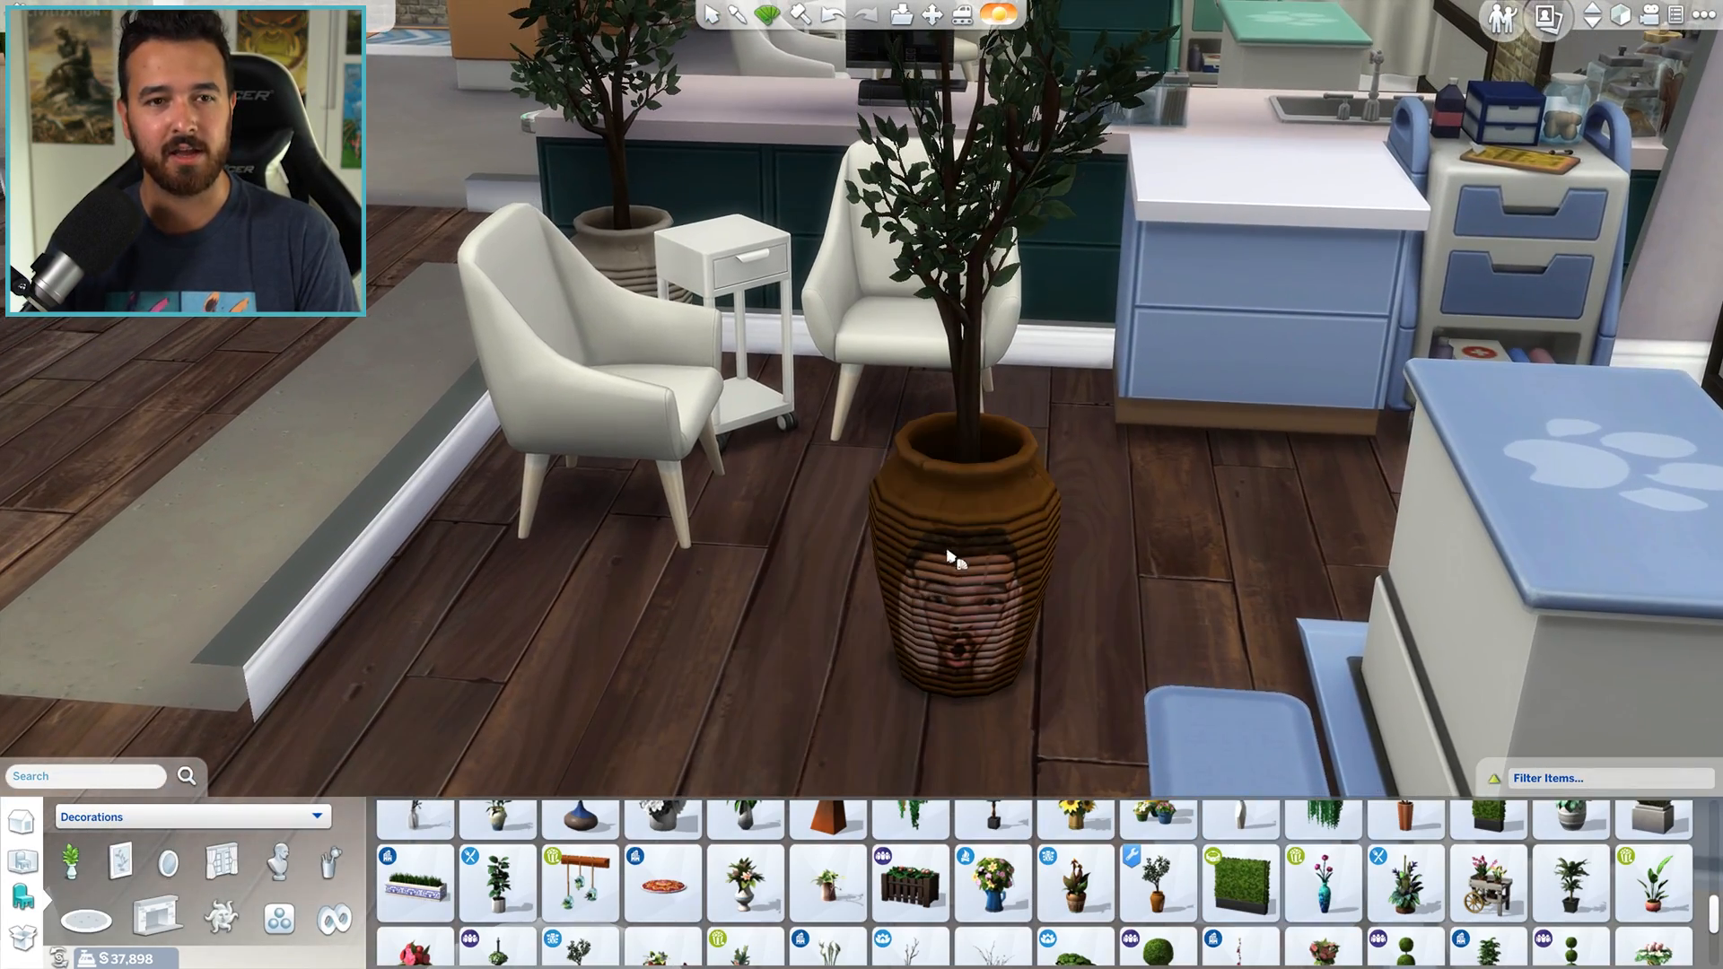
scroll(951, 558, down, 4)
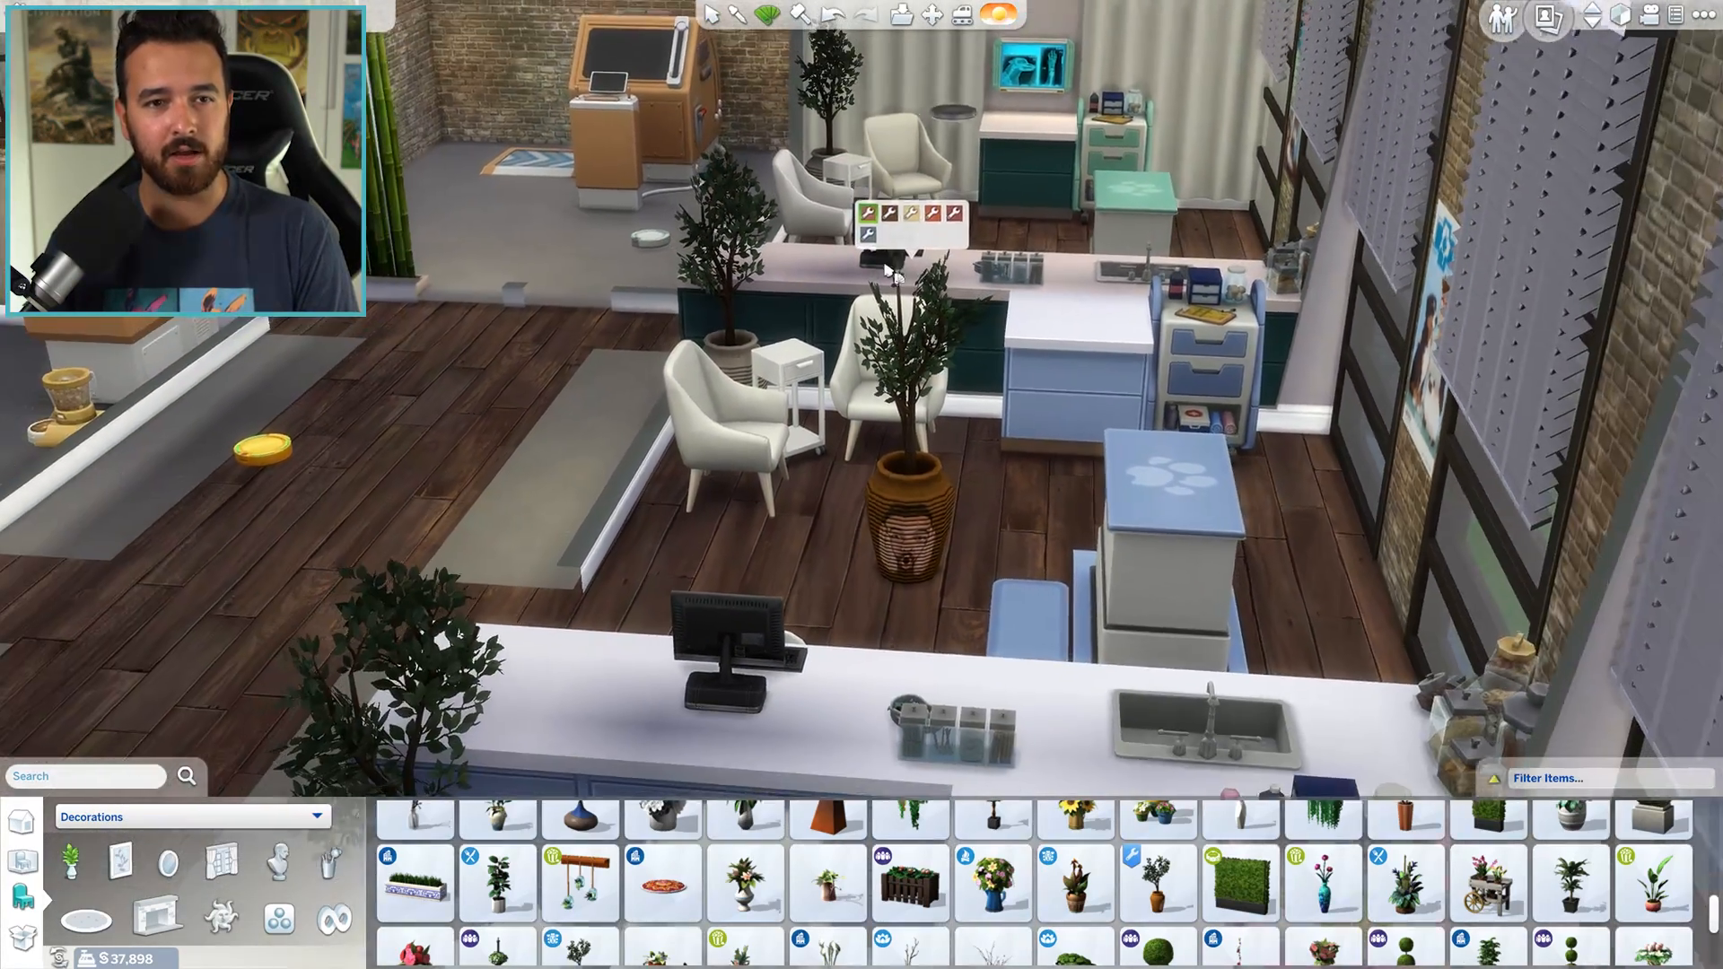
mouse_move(891, 224)
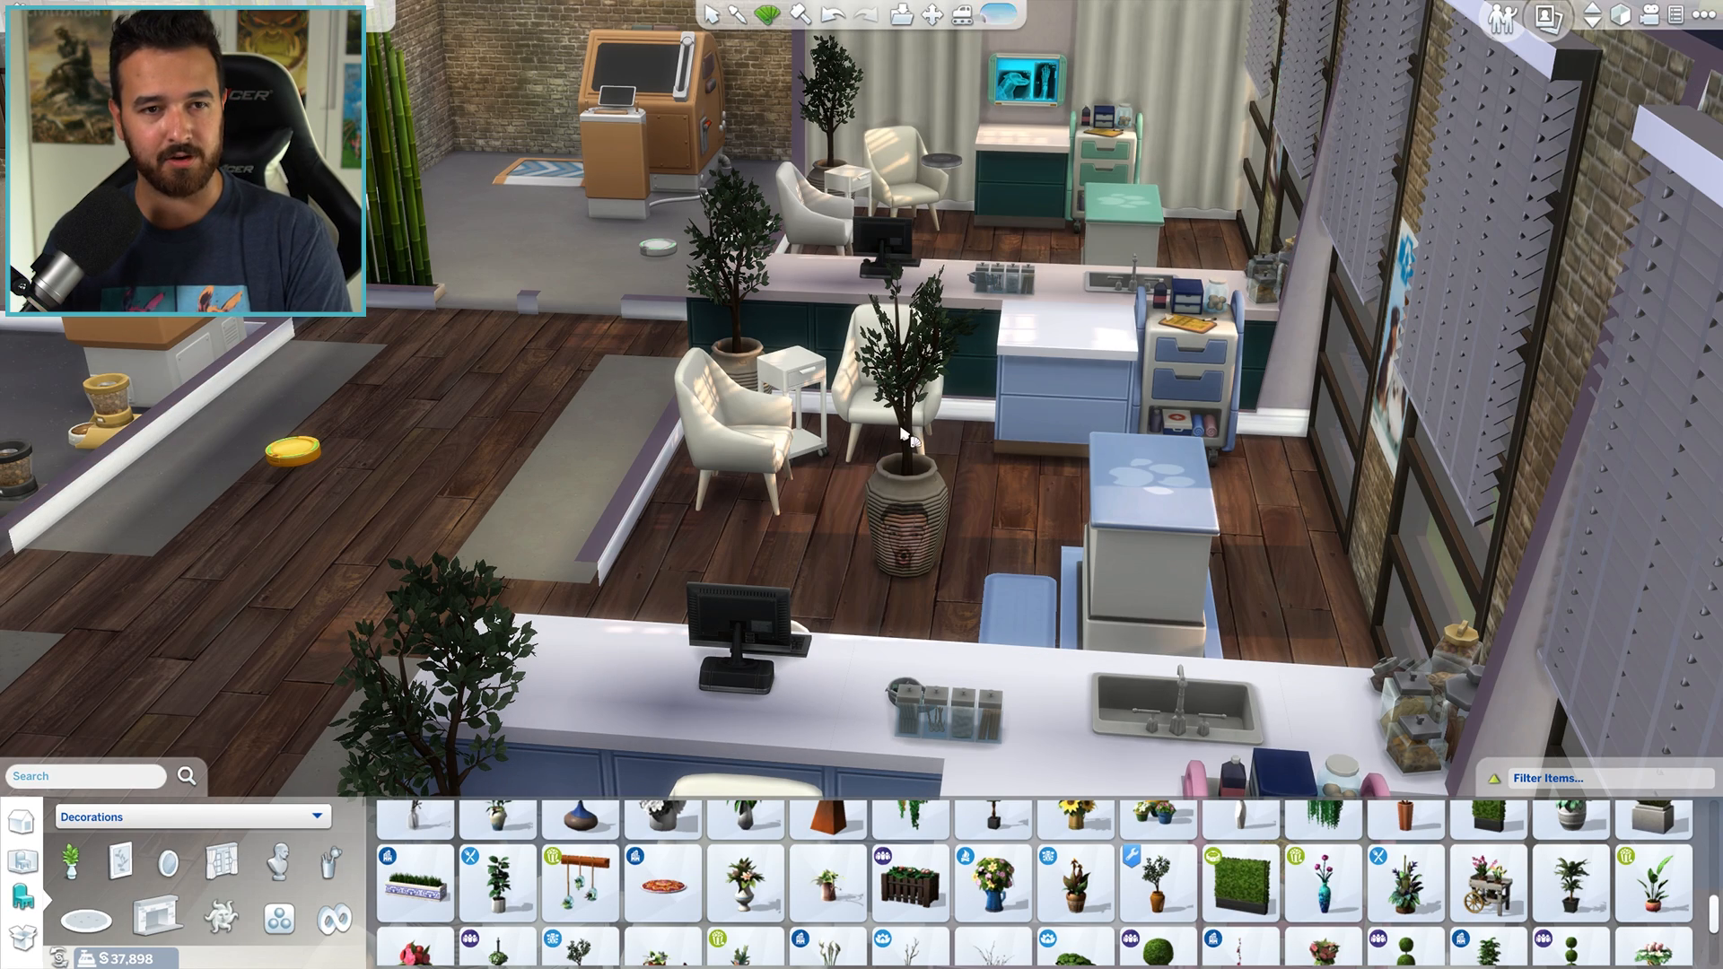
- Move the potted tree from the clinic floor to the open lawn outside and check its pot up close
click(926, 517)
key(d)
click(1114, 551)
scroll(942, 626, up, 5)
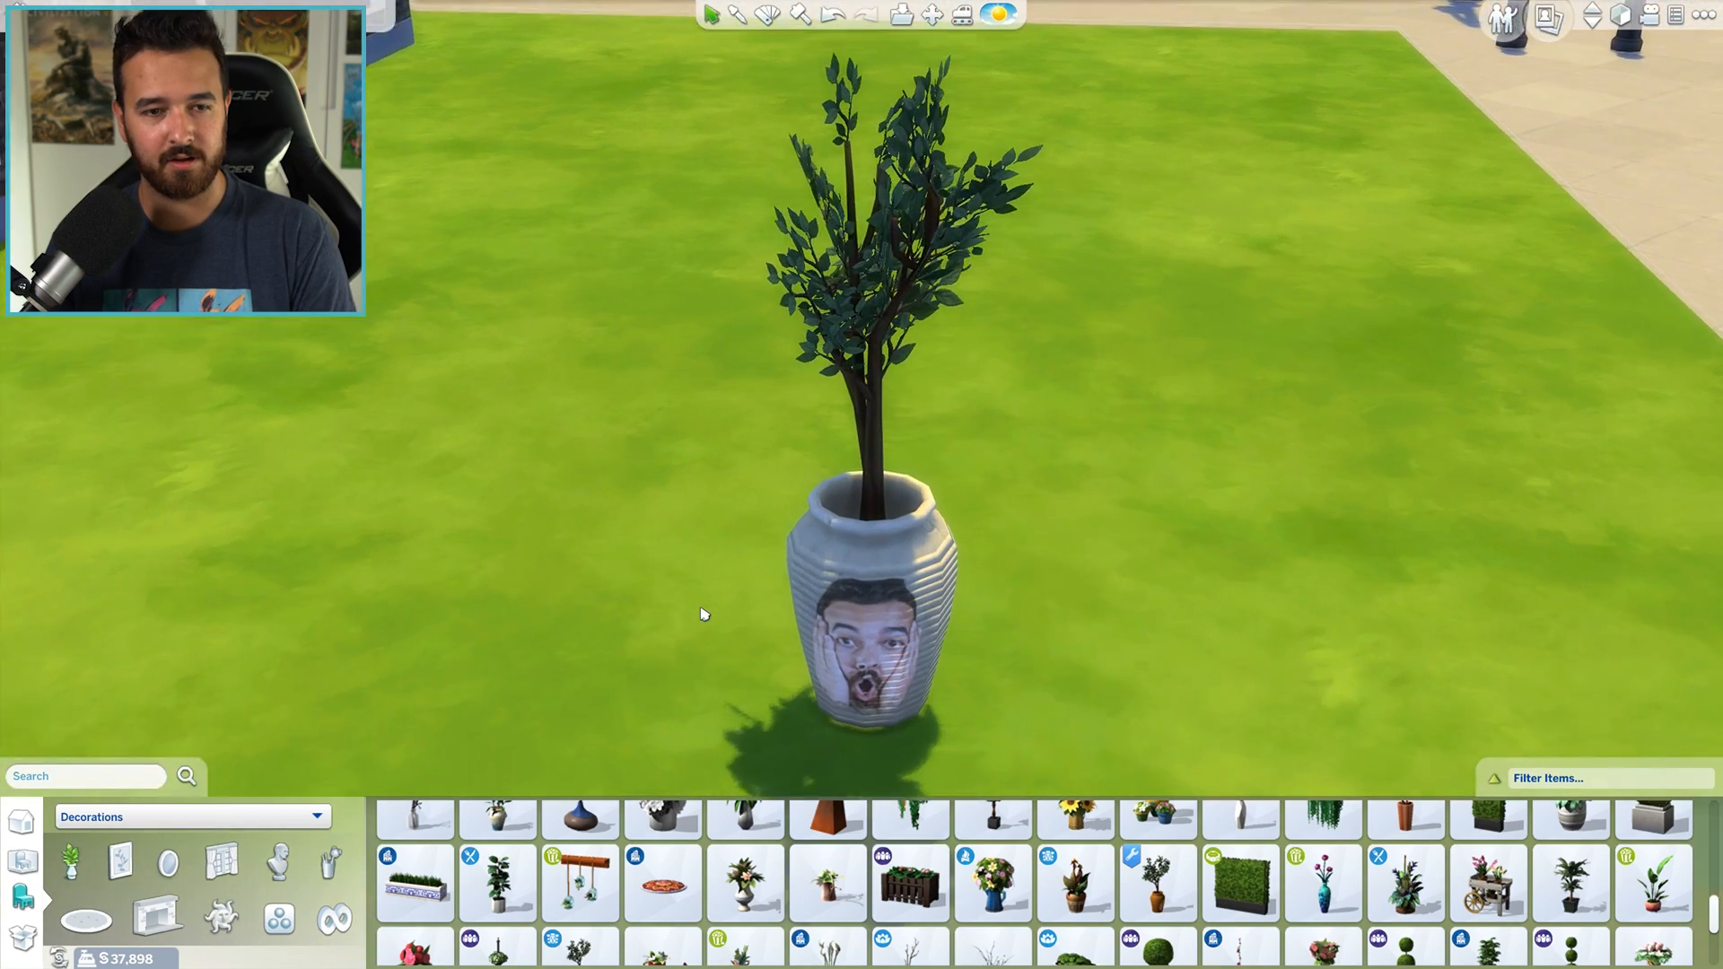
scroll(704, 613, down, 3)
click(856, 621)
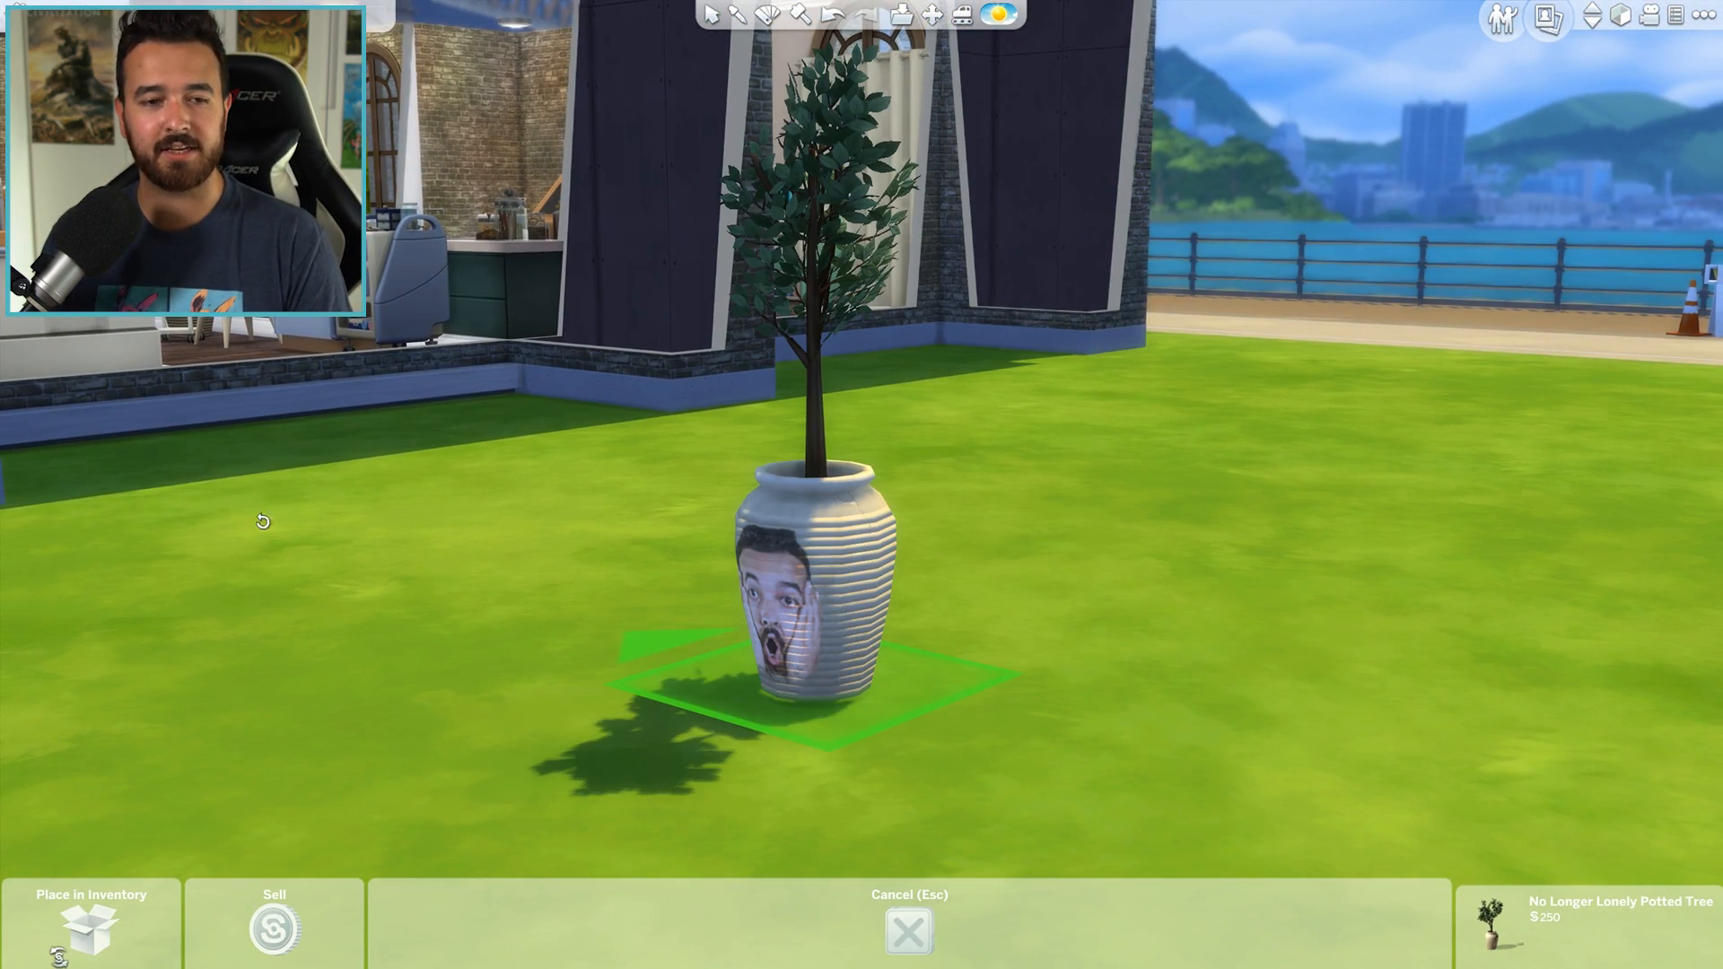
drag(263, 521, 374, 474)
scroll(877, 566, down, 3)
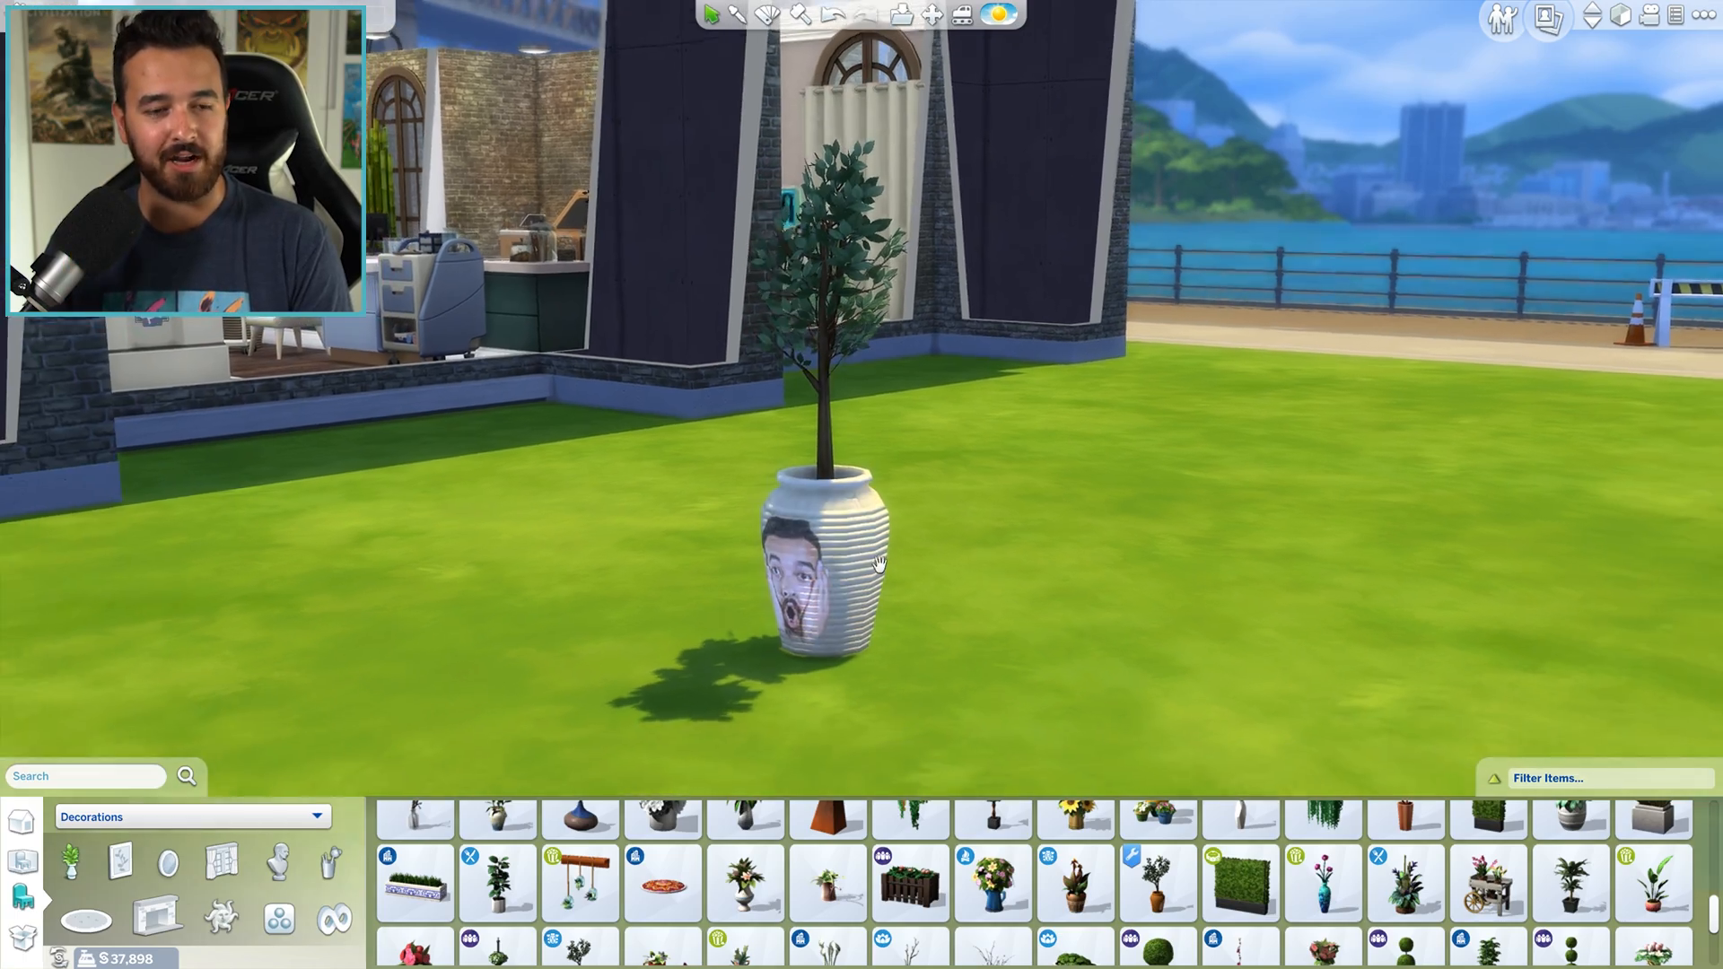
- Try the potted tree inside the clinic again near the exam table, and return it to the lawn outside
click(871, 565)
drag(869, 565, 972, 750)
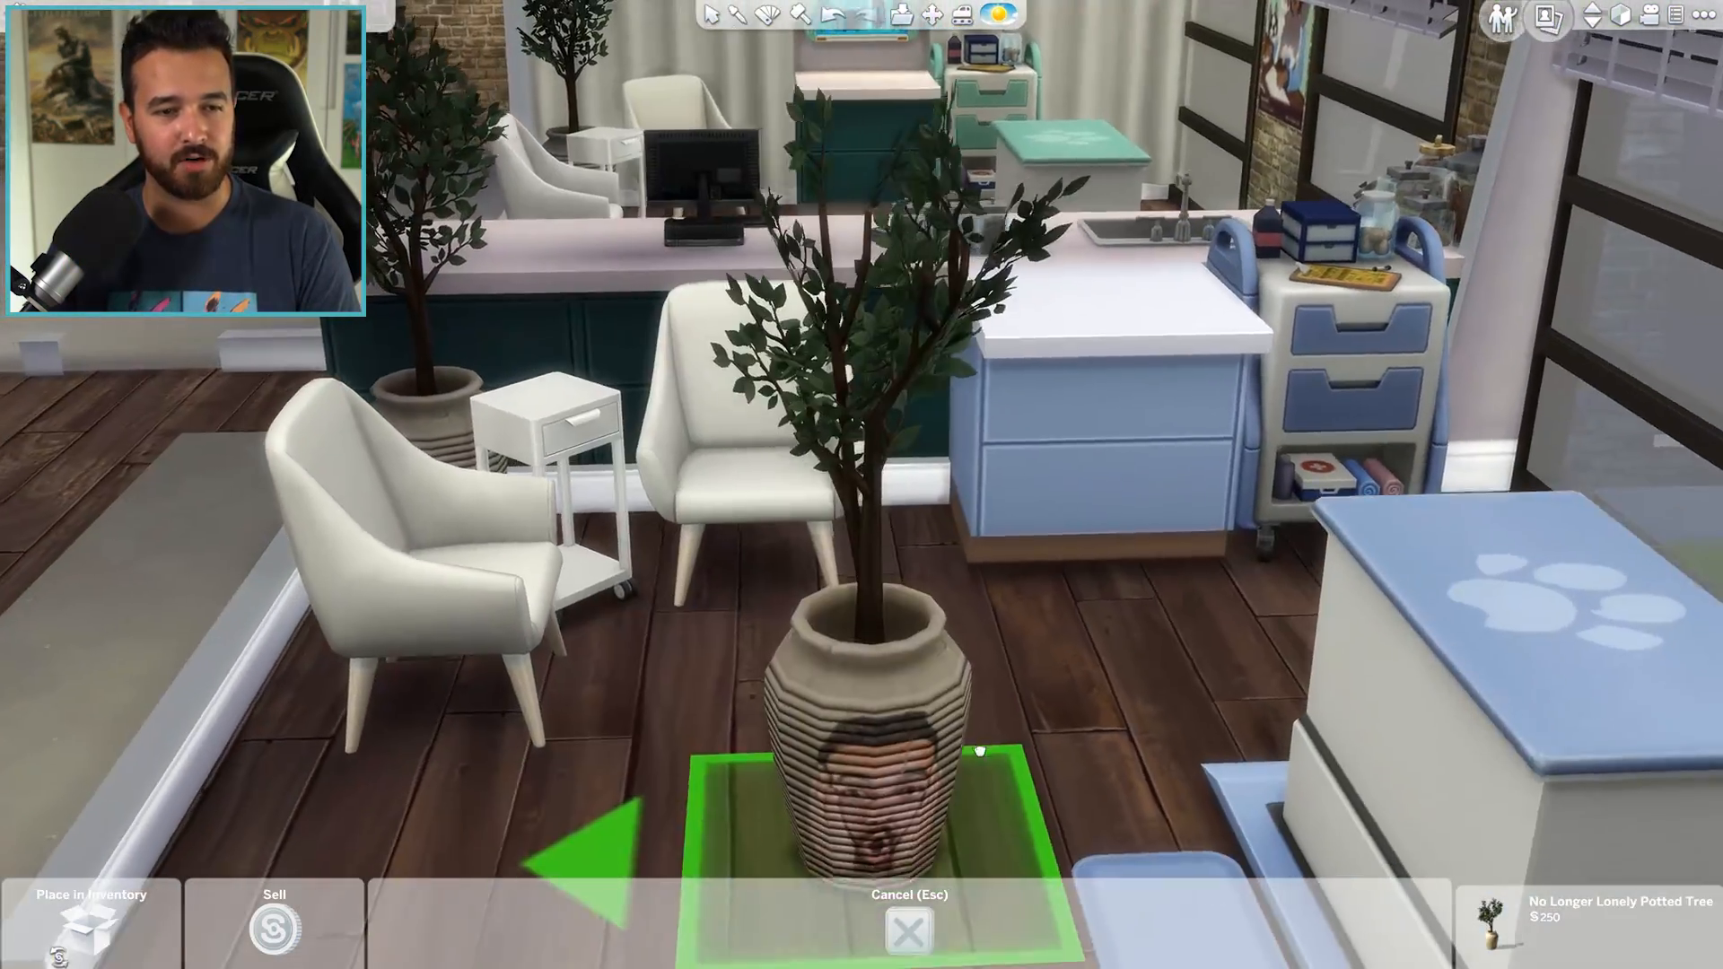
click(973, 750)
drag(713, 587, 519, 668)
click(696, 575)
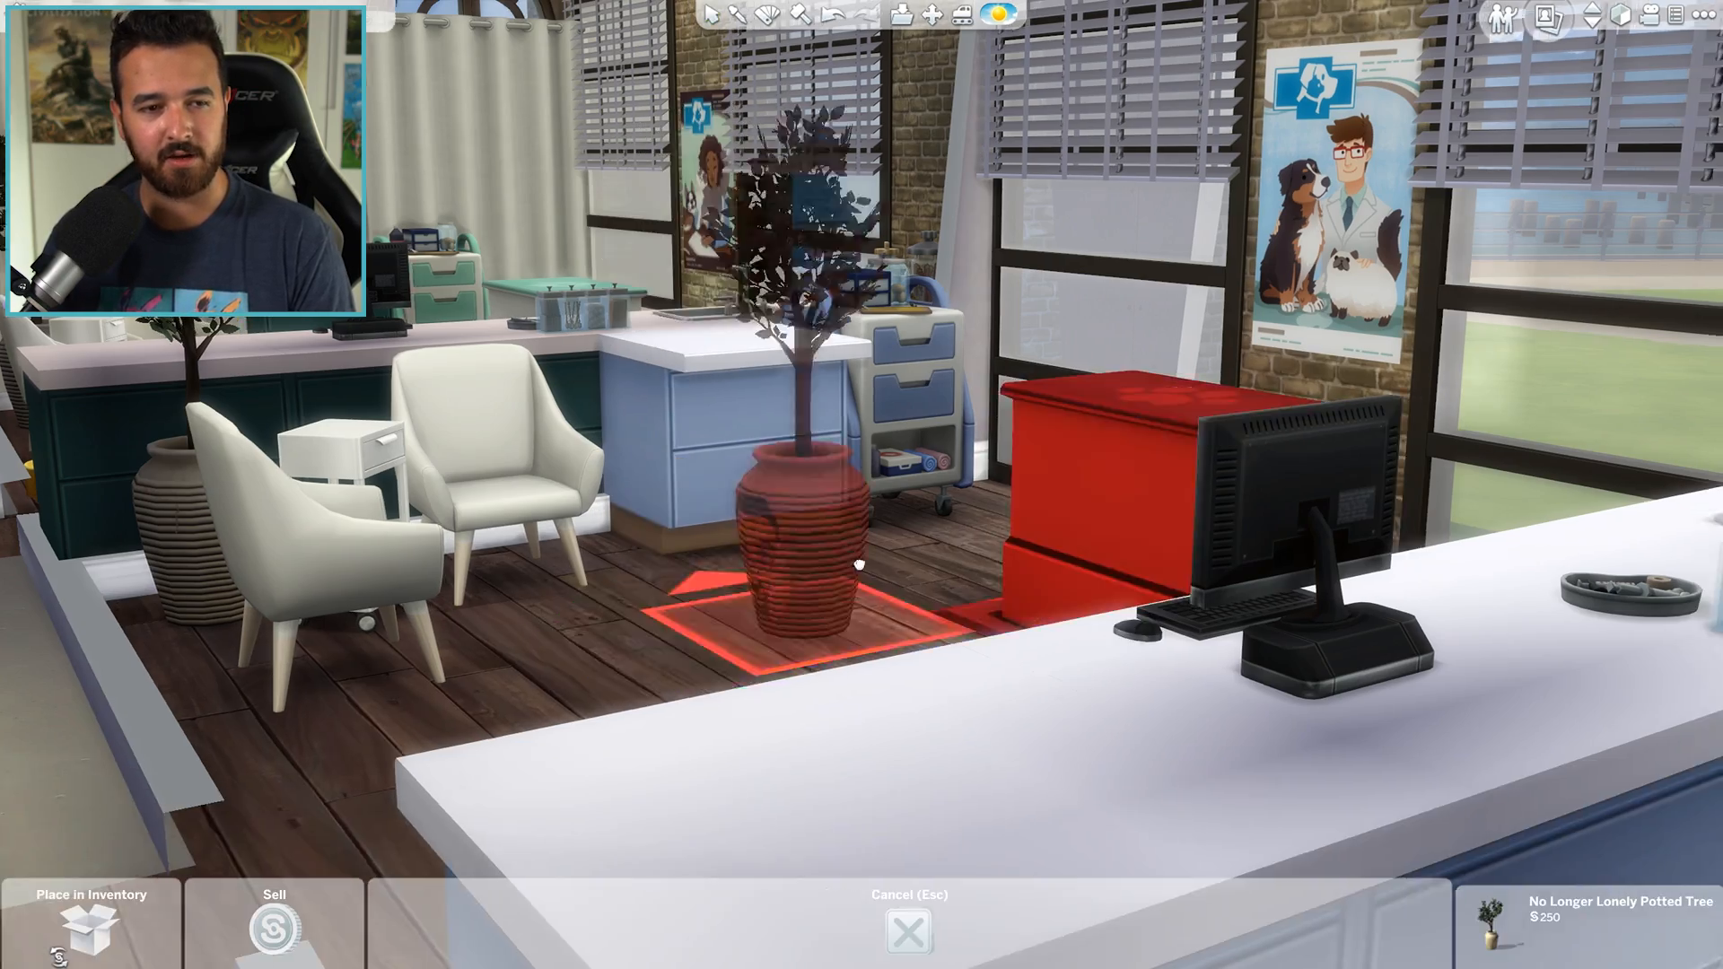
drag(858, 566, 1256, 771)
drag(856, 685, 534, 718)
drag(982, 700, 988, 635)
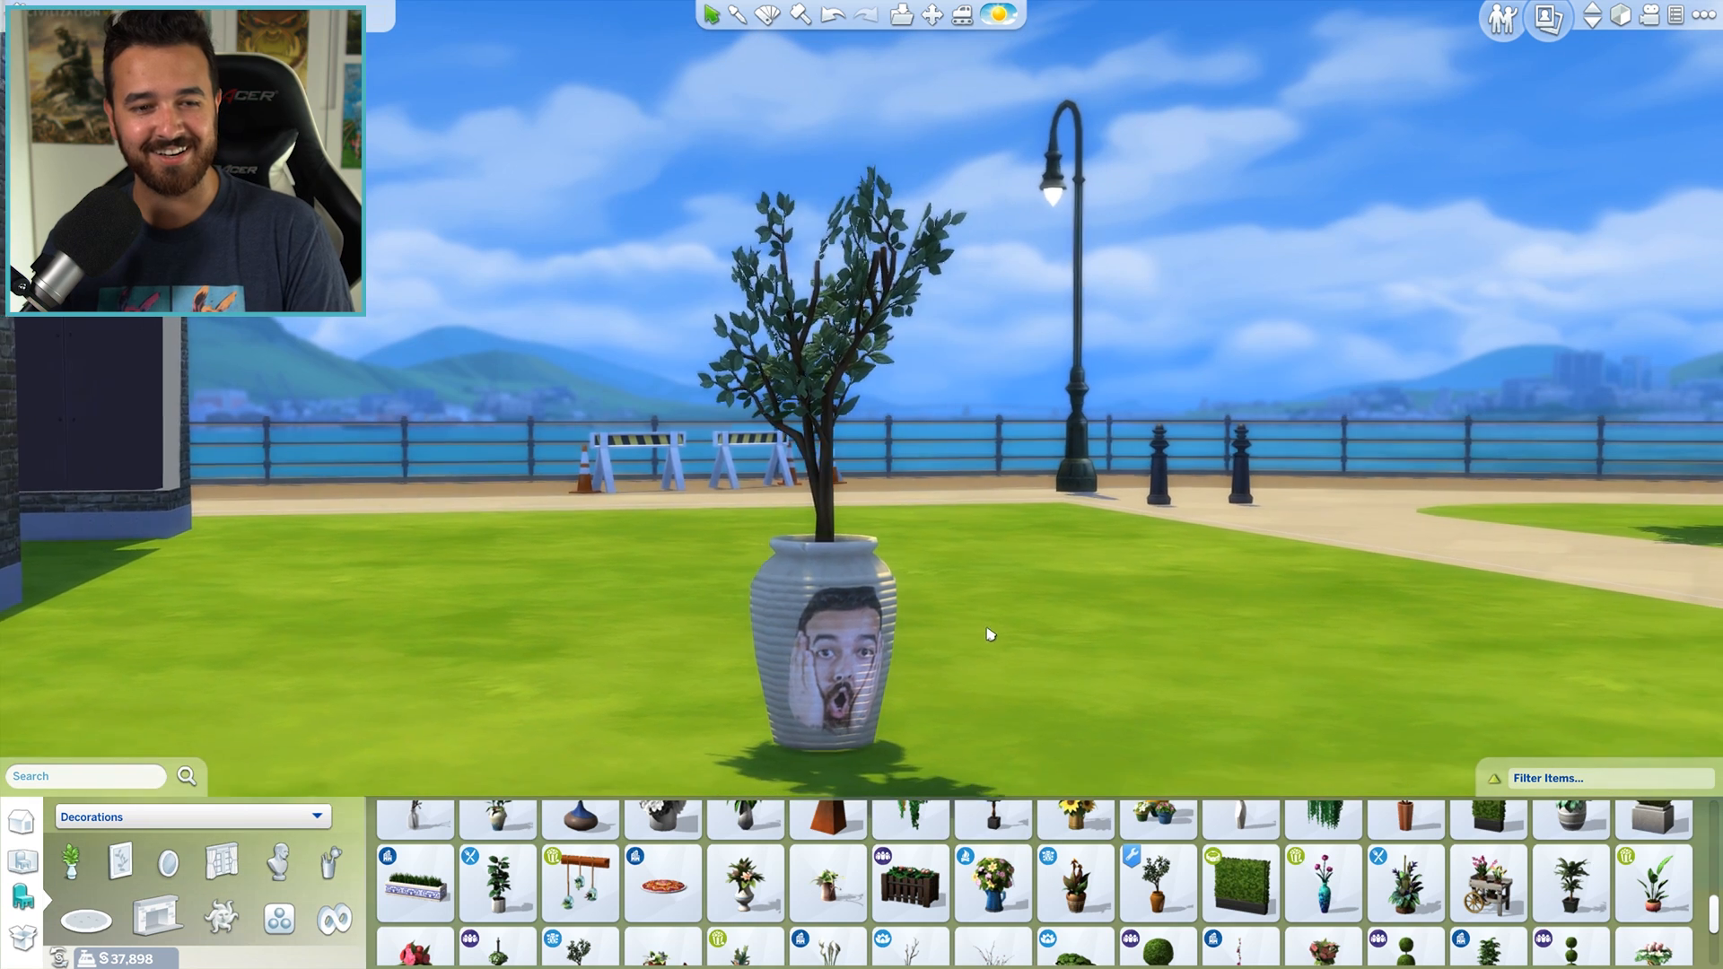
- Preview the potted tree's swatches on the lawn with the Design tool, including blue and brown, and leave without applying one
scroll(991, 626, down, 2)
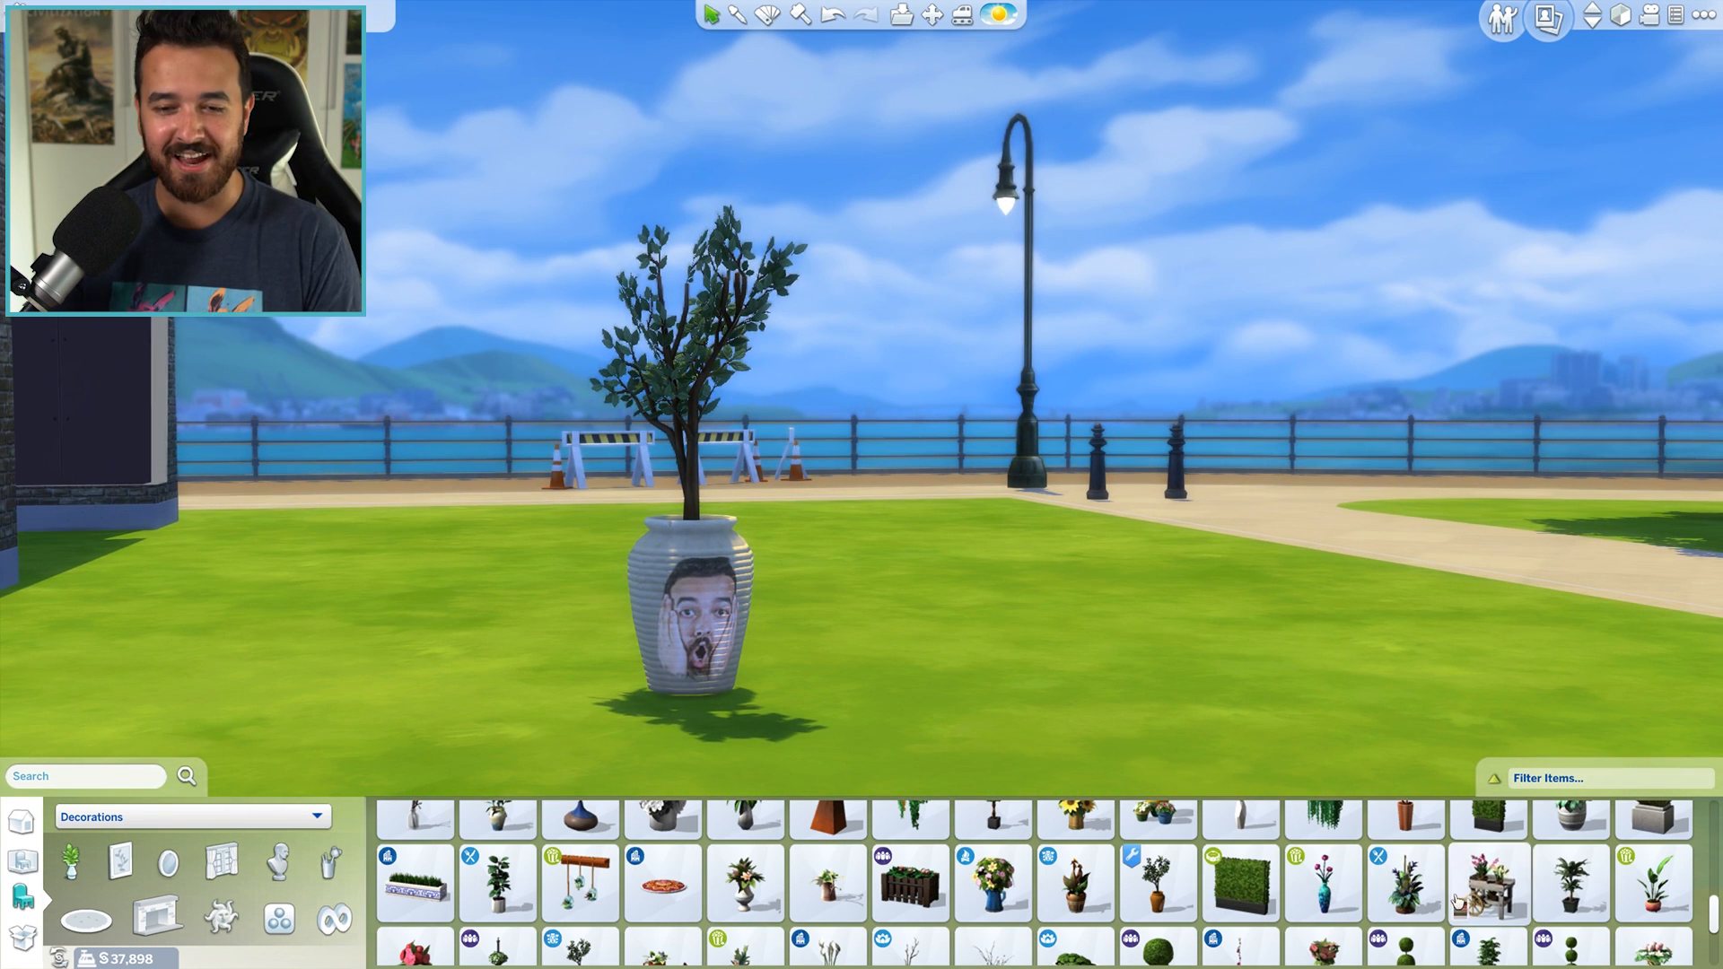
scroll(711, 893, down, 1)
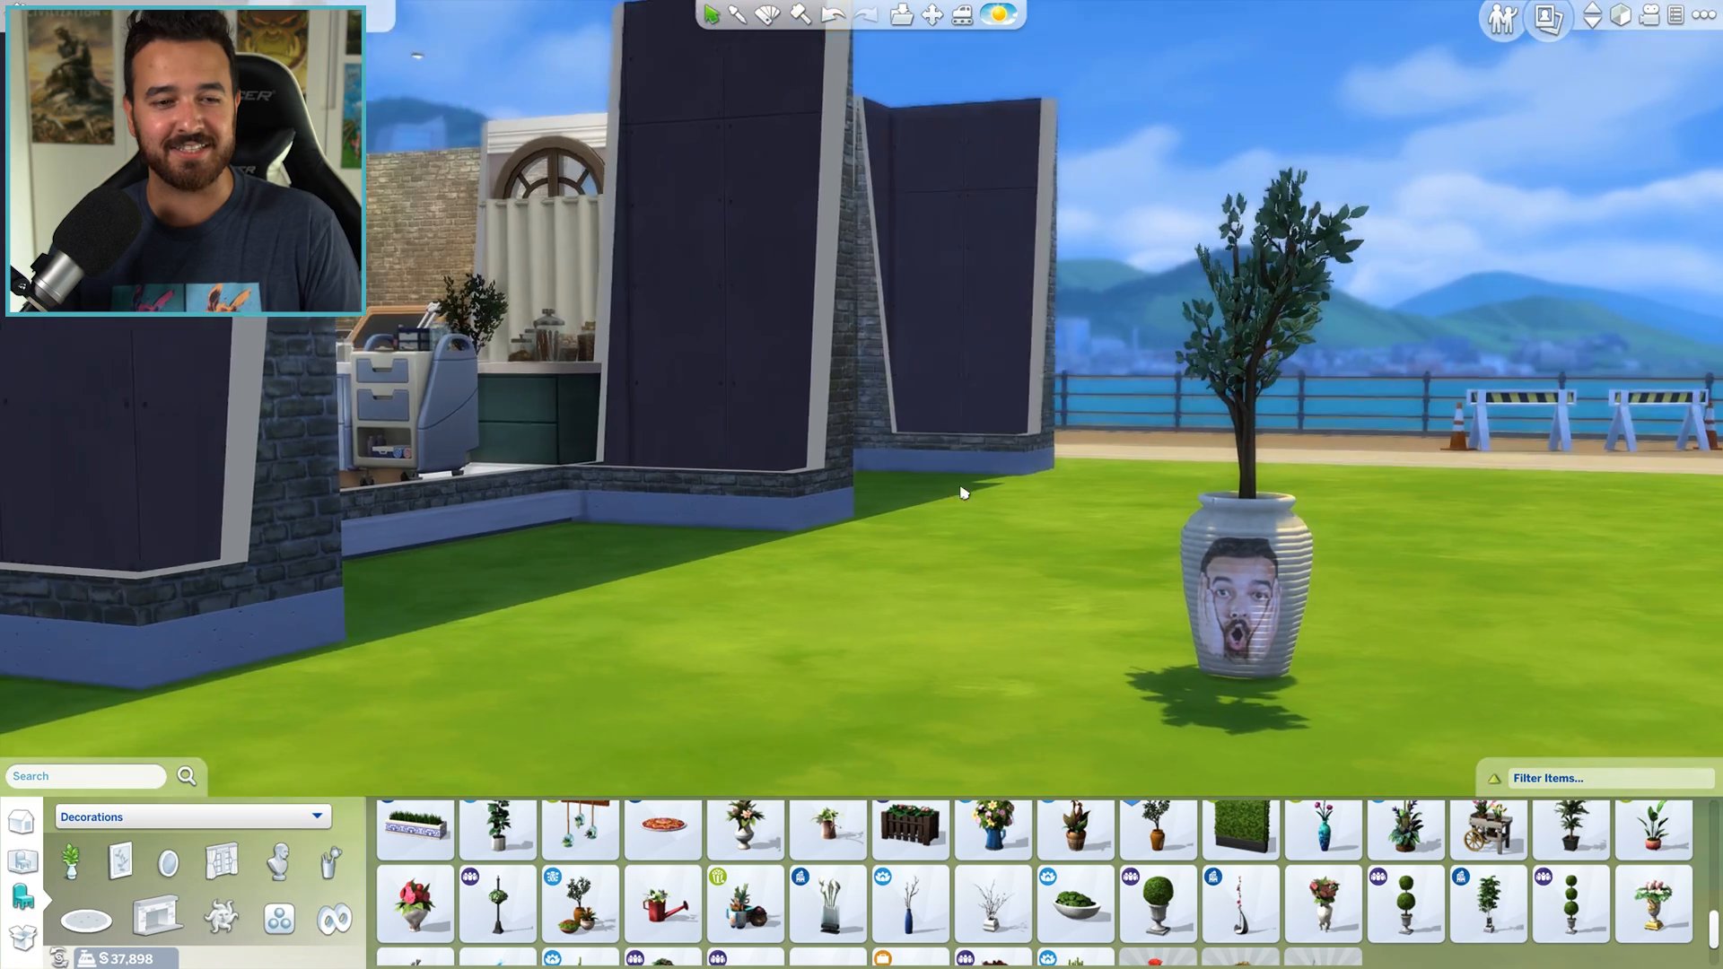
scroll(1017, 654, up, 3)
scroll(1016, 655, down, 3)
key(r)
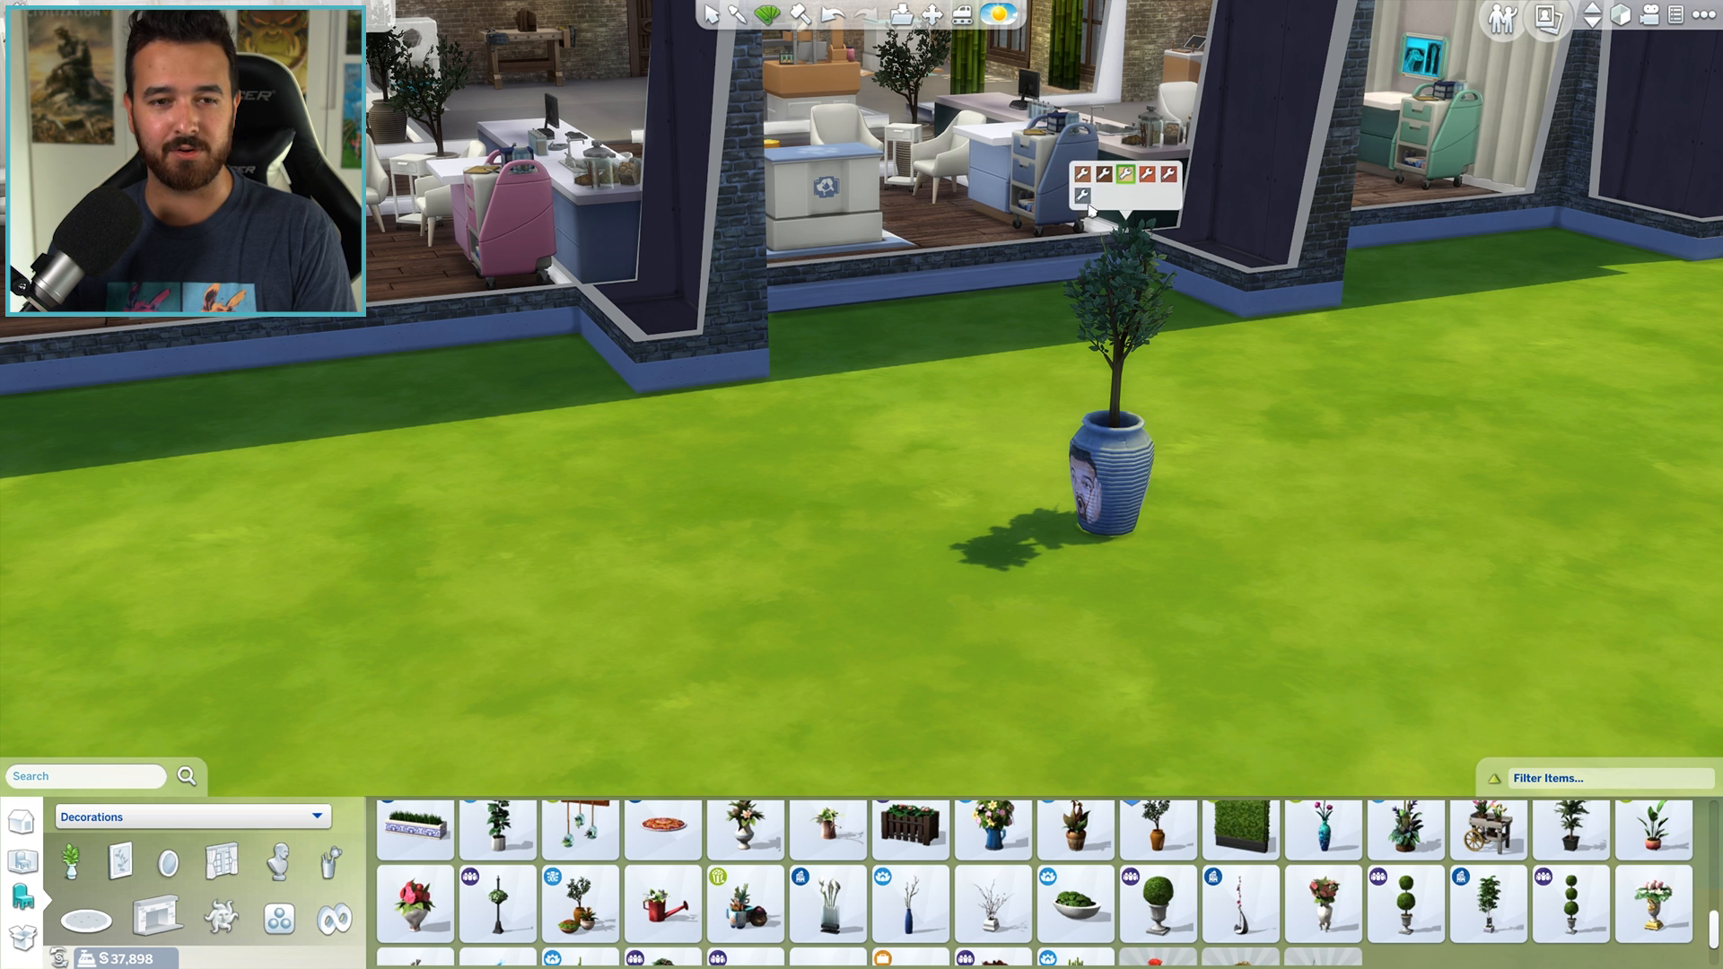
drag(1091, 184, 1019, 180)
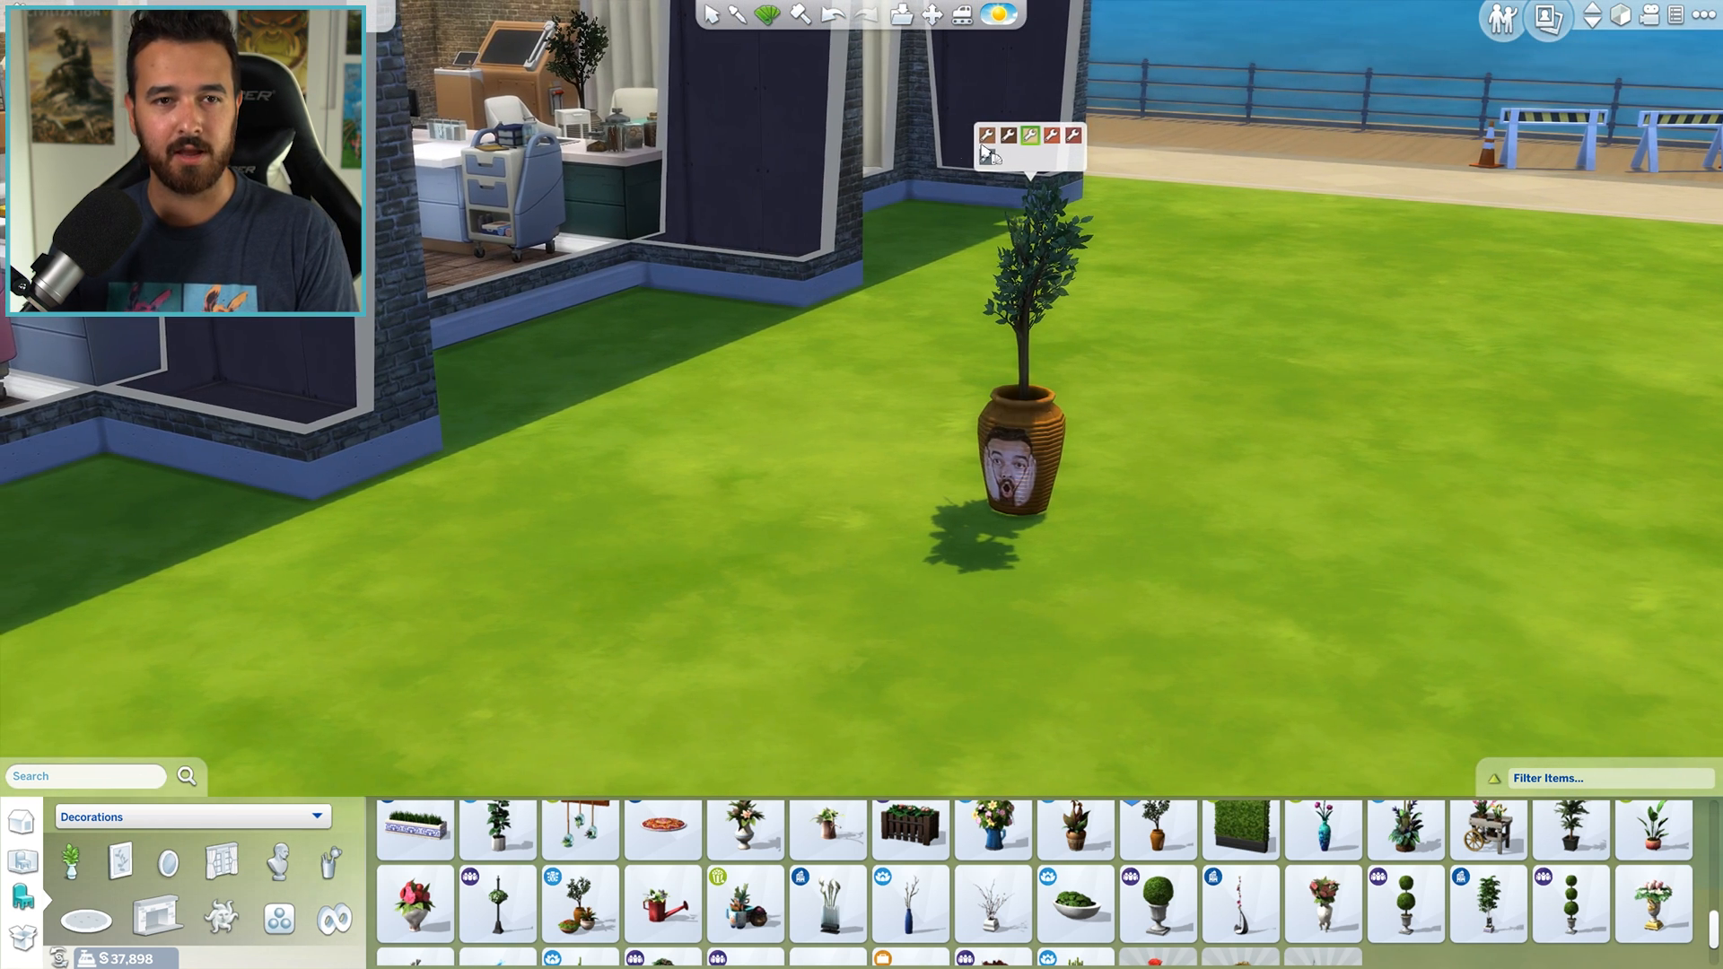
key(Escape)
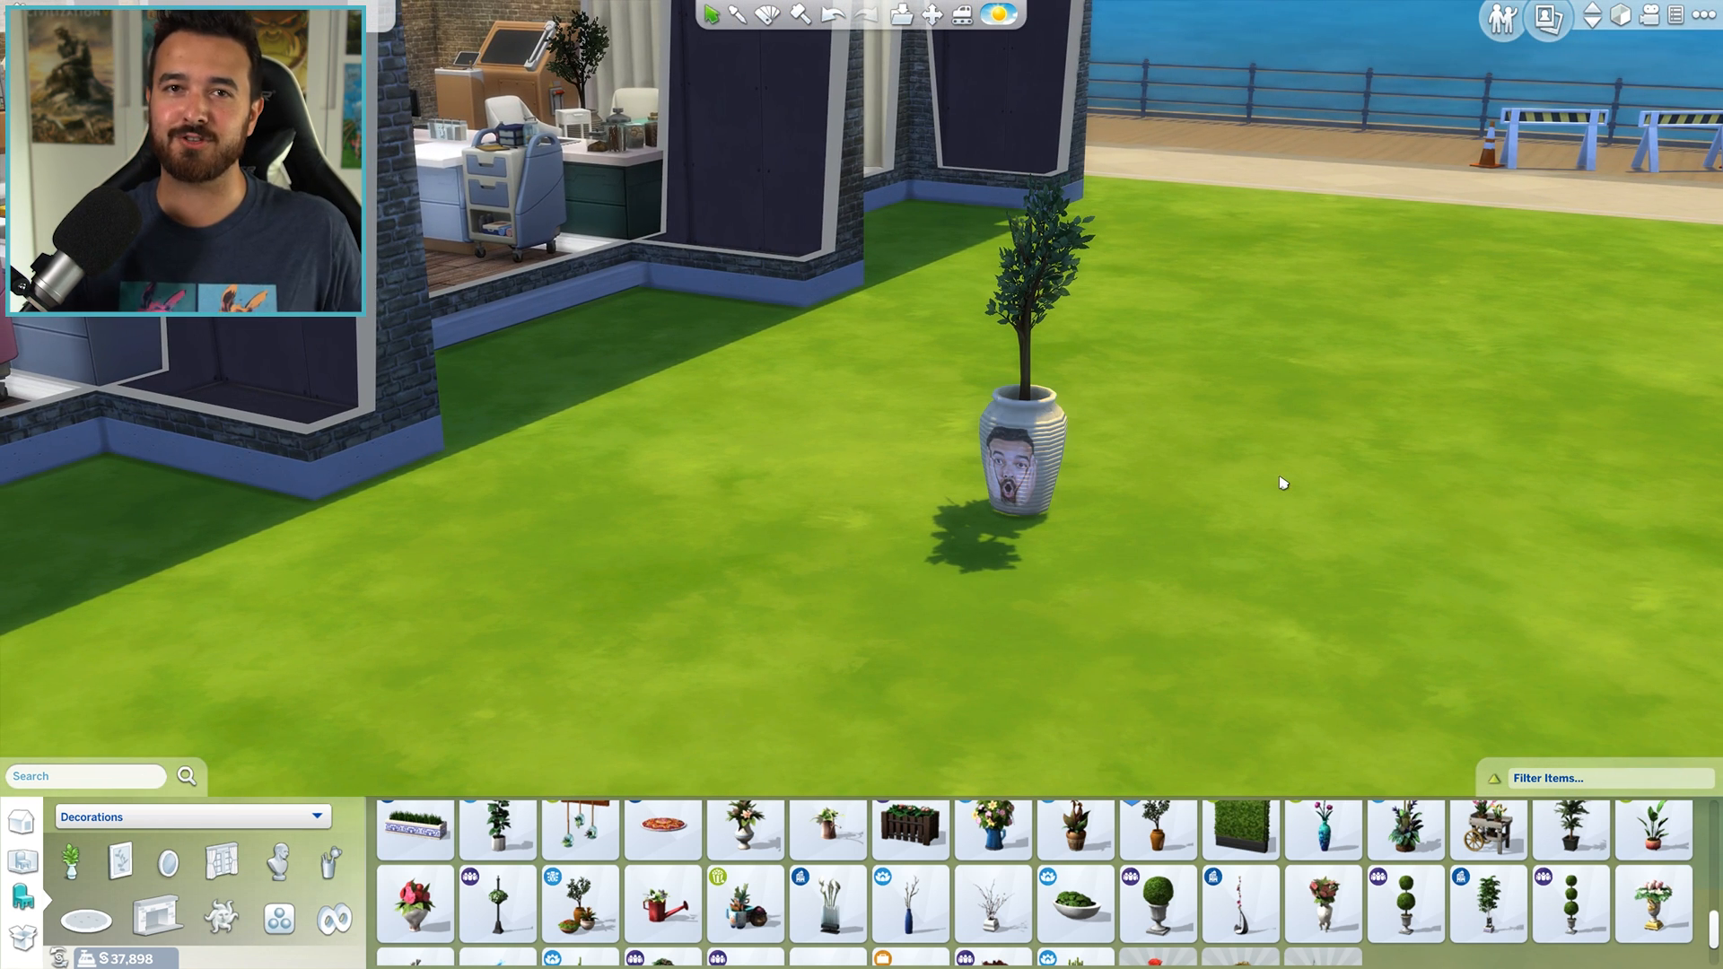